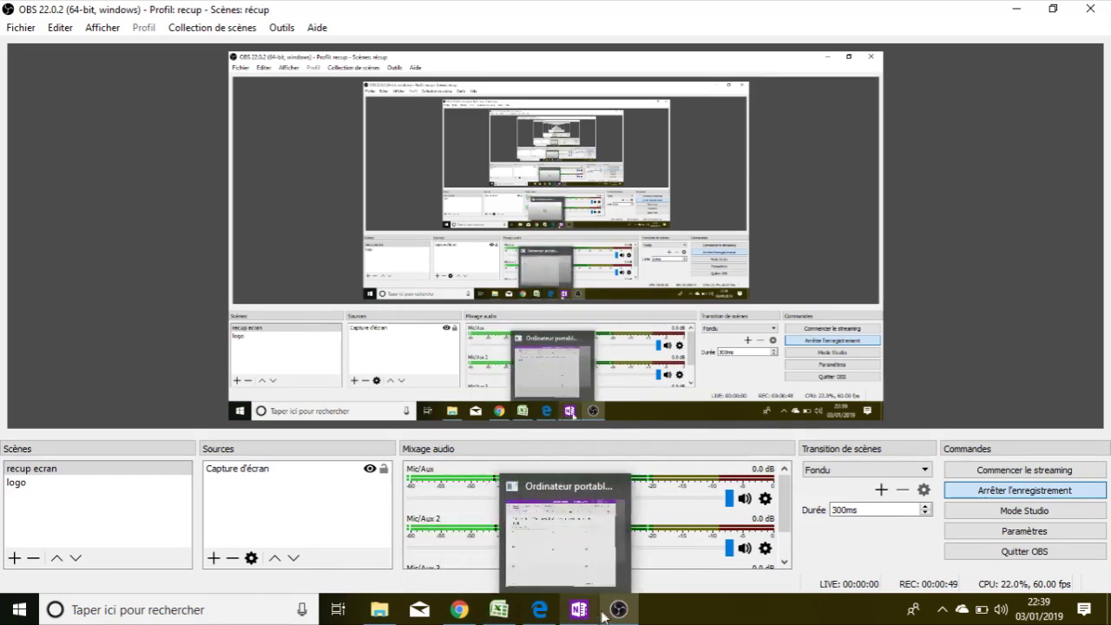
Step: Switch to Edge and view the course page with the lactate curve of the aerobic system
mouse_move(607, 616)
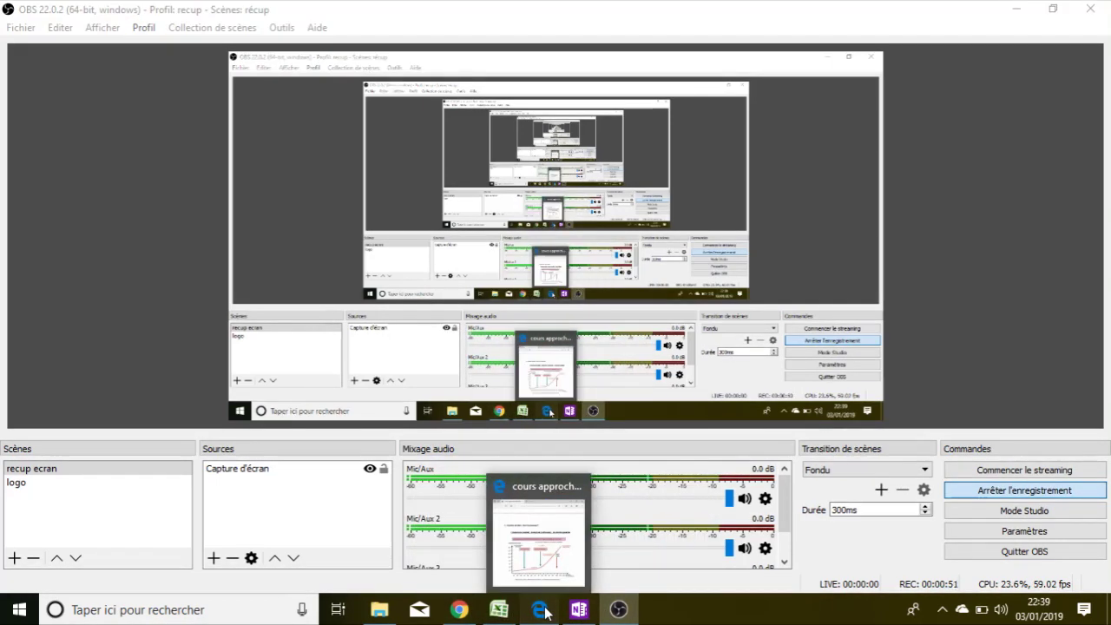
click(542, 611)
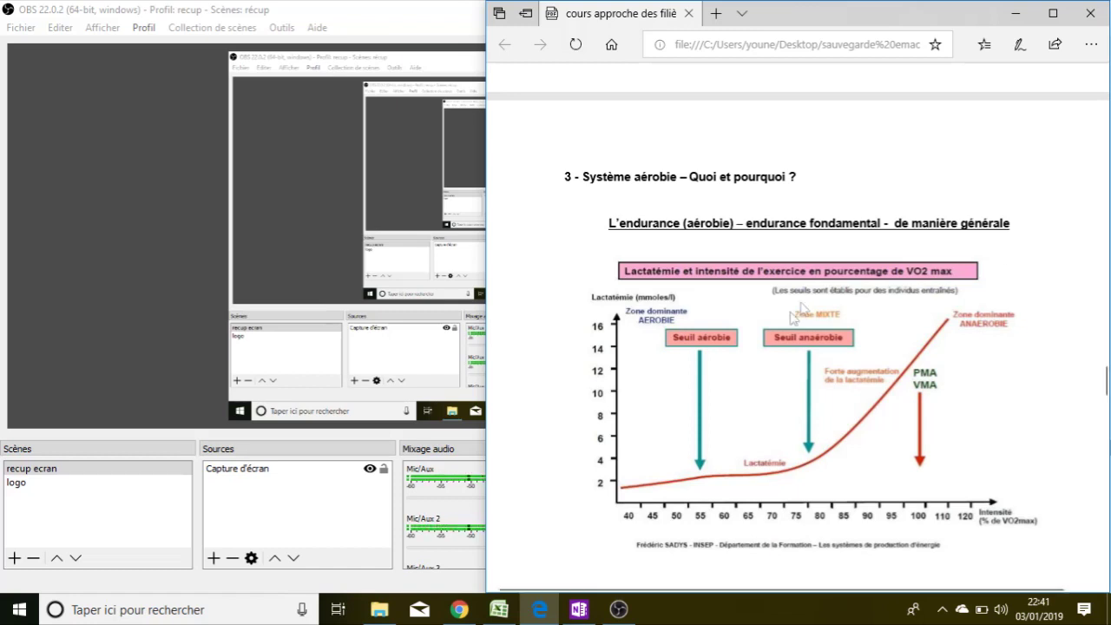
Step: Switch to the Excel training workbook, display the "tableau allure base vma" sheet and maximize the window
mouse_move(491, 612)
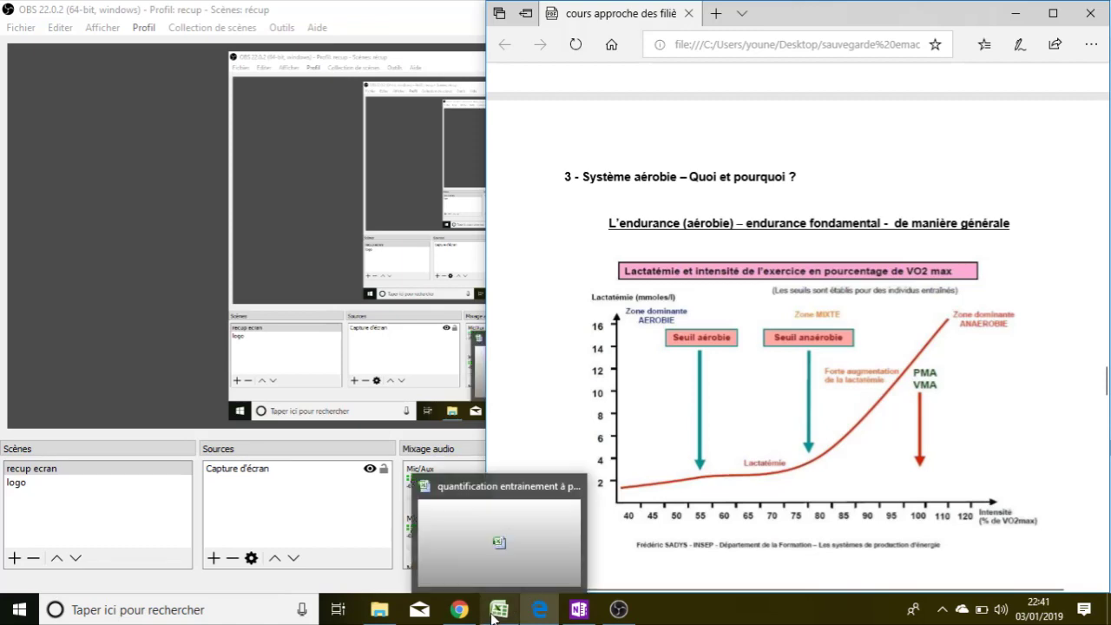
click(491, 612)
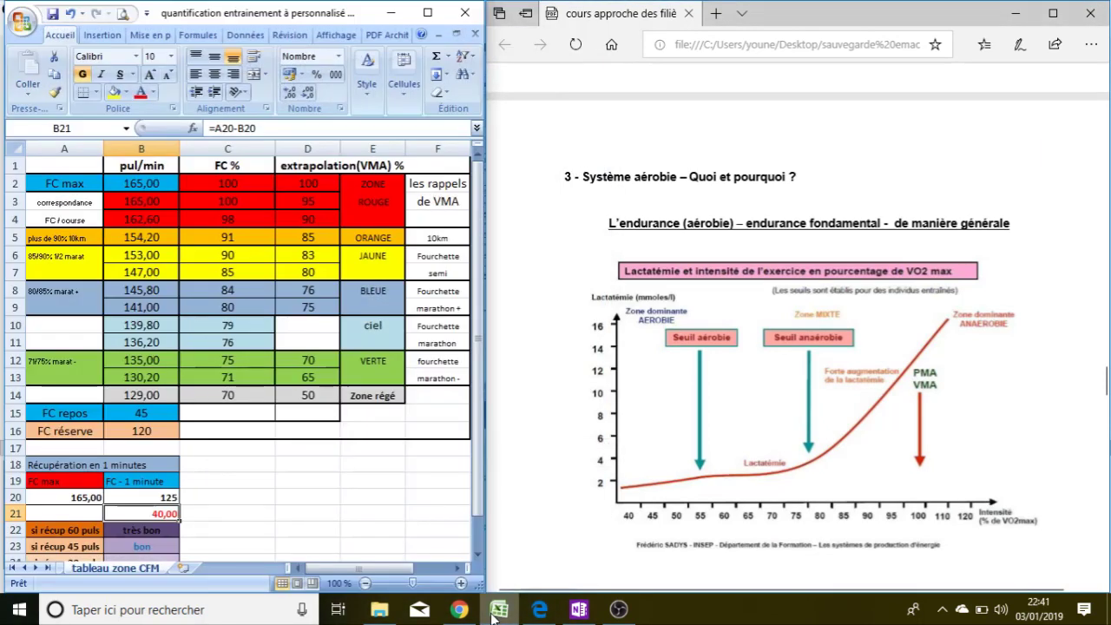
click(24, 568)
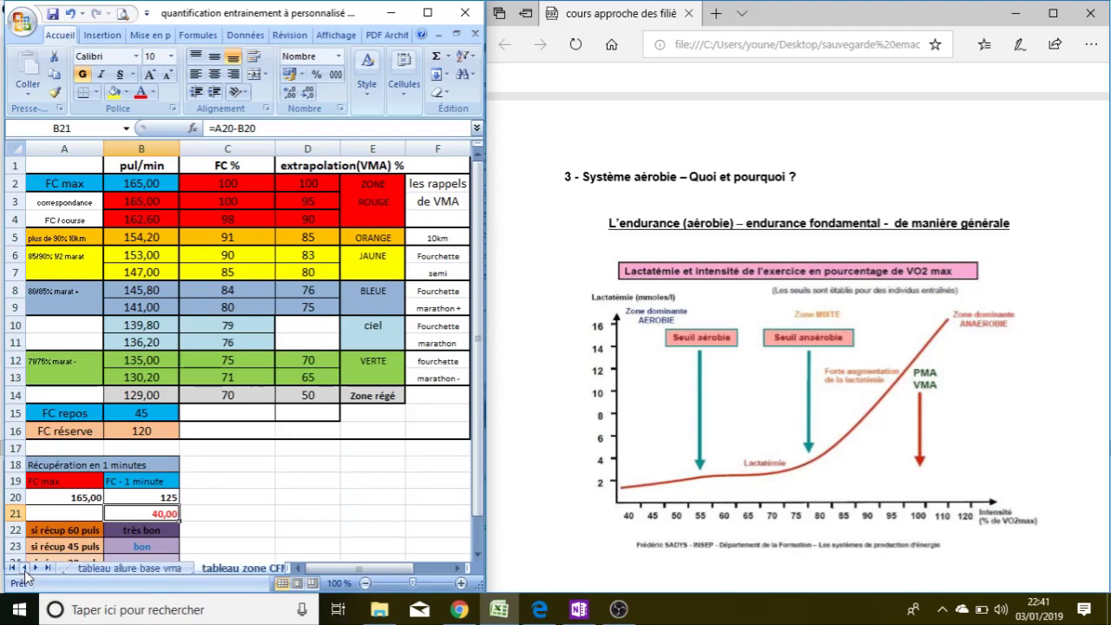
click(138, 569)
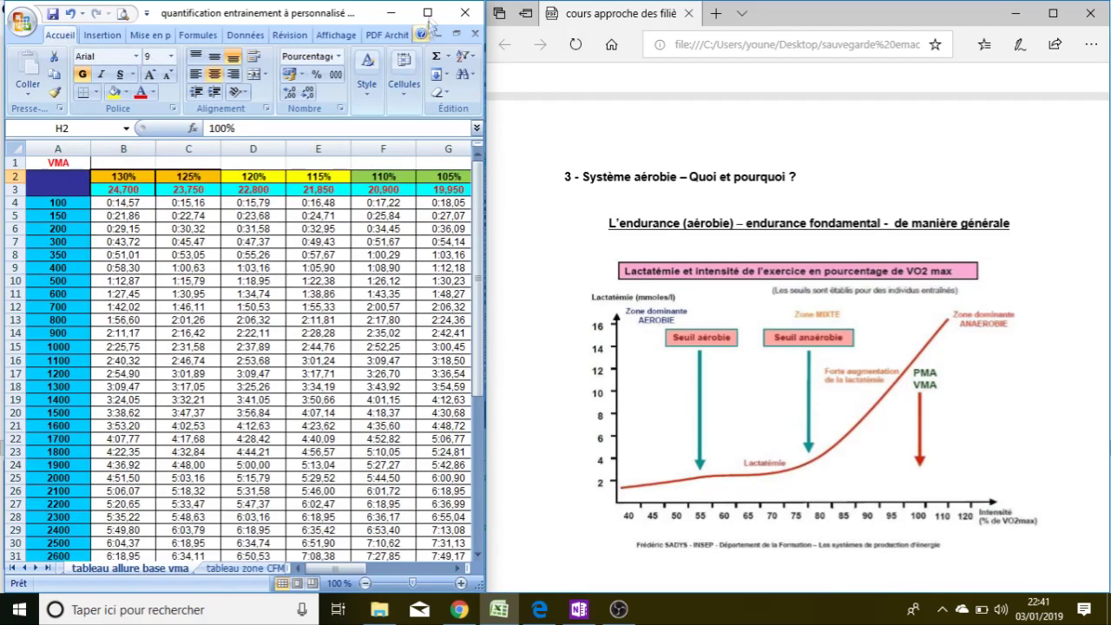
click(429, 13)
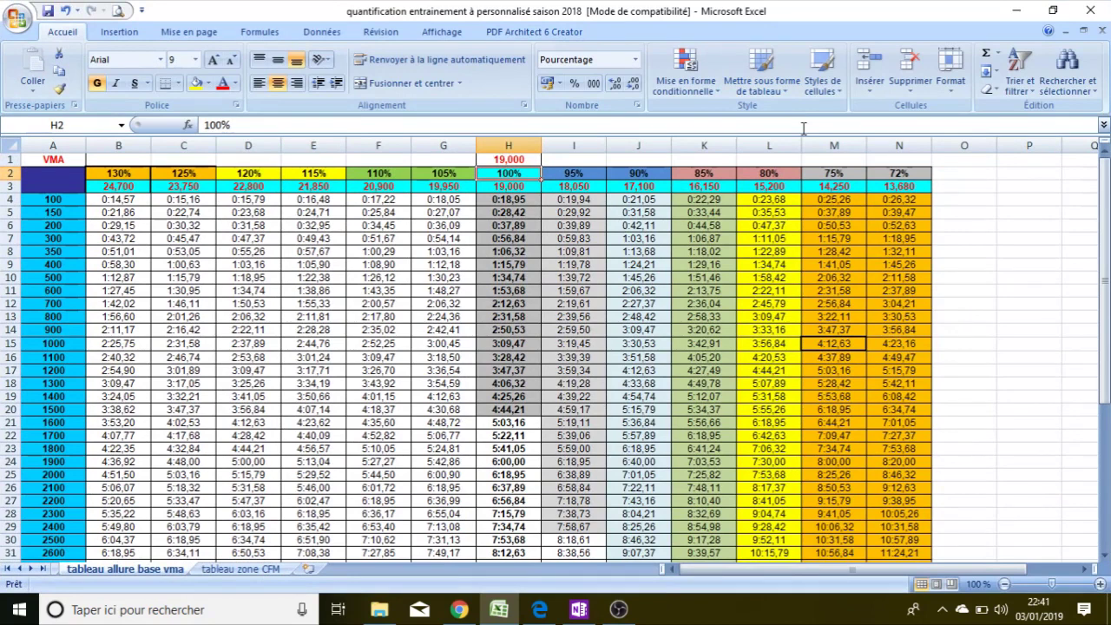
Step: Set the VMA value in cell H1 of the pace table to 18
click(529, 161)
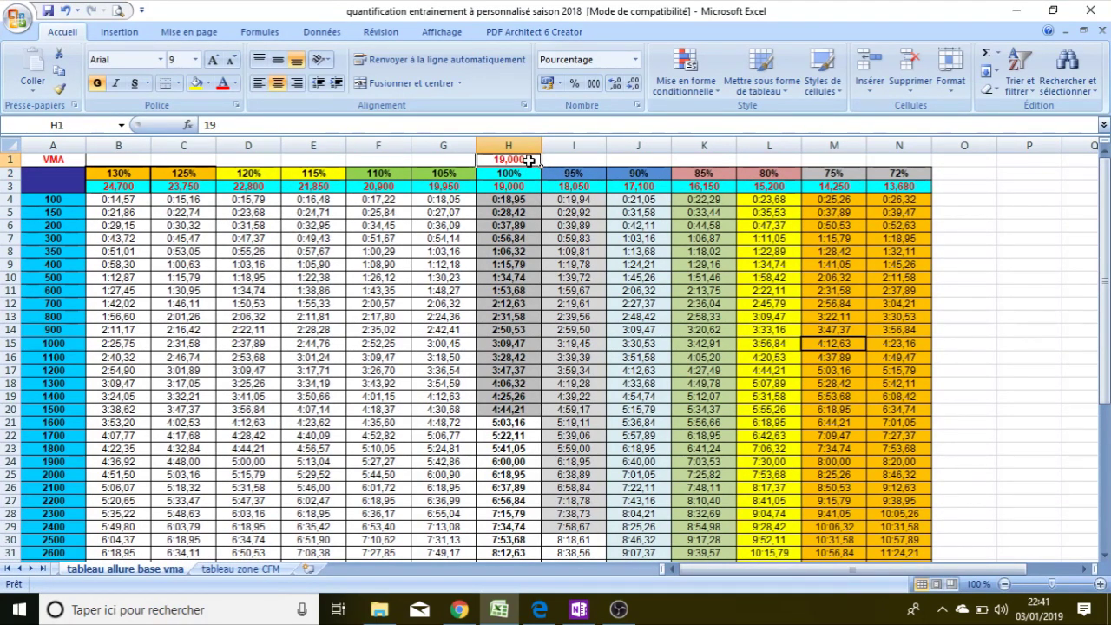
mouse_move(1102, 194)
mouse_down()
mouse_move(1102, 233)
mouse_move(1103, 195)
mouse_up()
text(18)
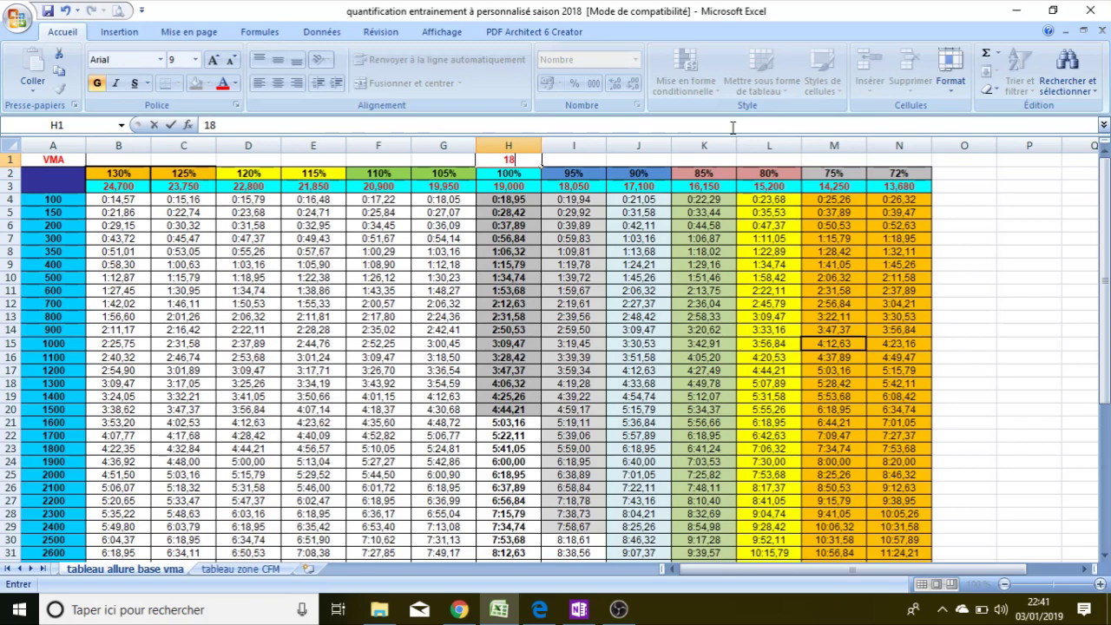
key(Return)
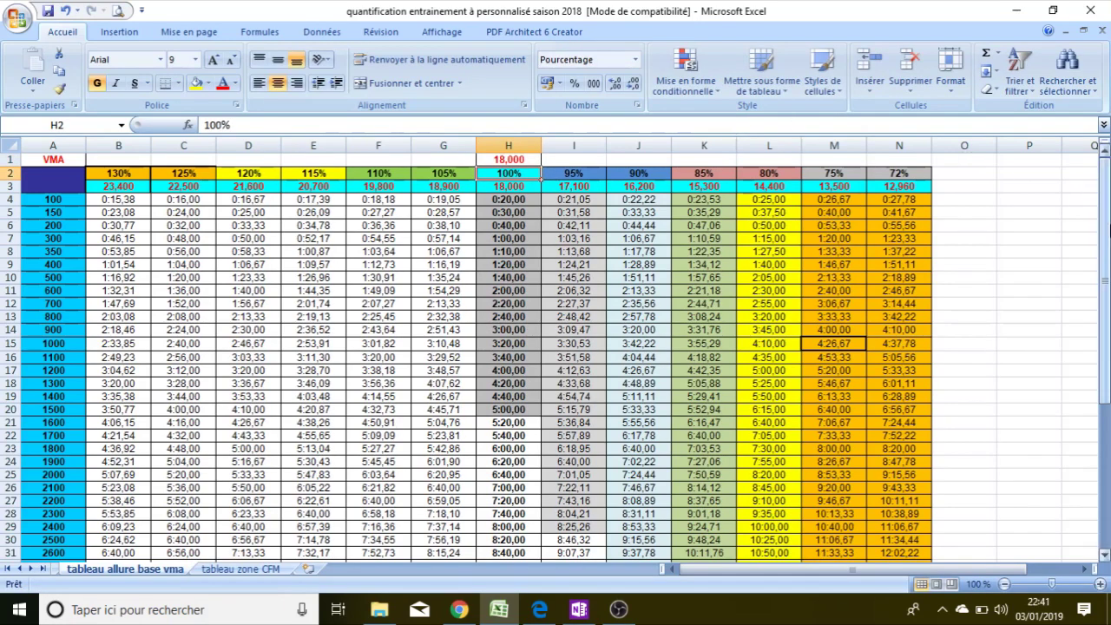
Step: Examine the 10000 m times in the 85% and 80% VMA columns of the pace table
mouse_move(1104, 191)
mouse_down()
mouse_move(1104, 204)
mouse_move(1103, 184)
mouse_up()
drag(1104, 201, 1104, 314)
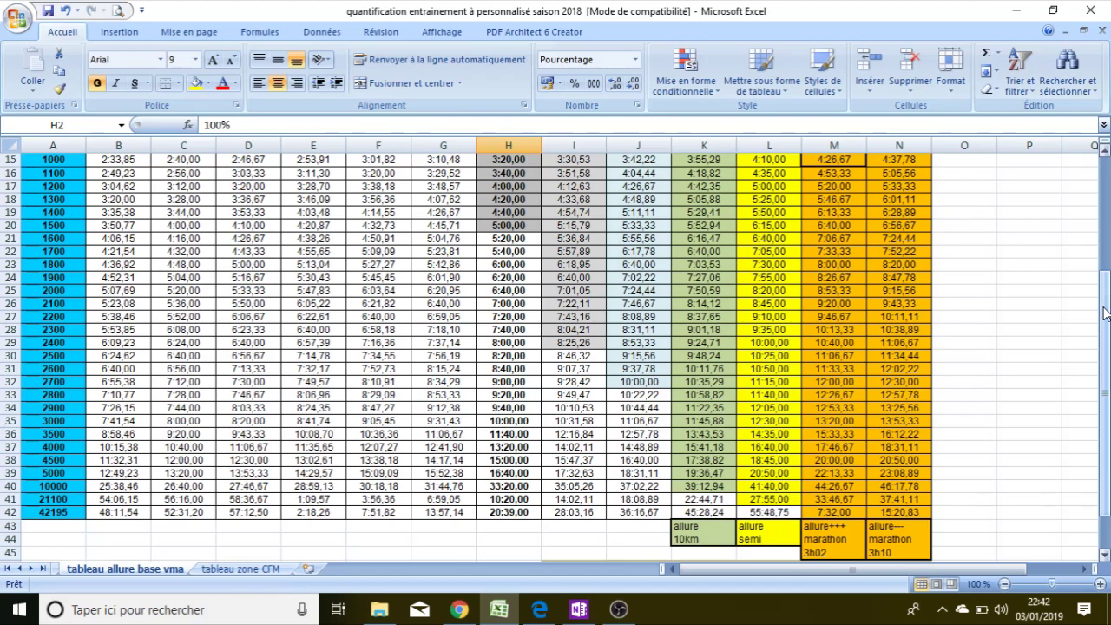
click(715, 488)
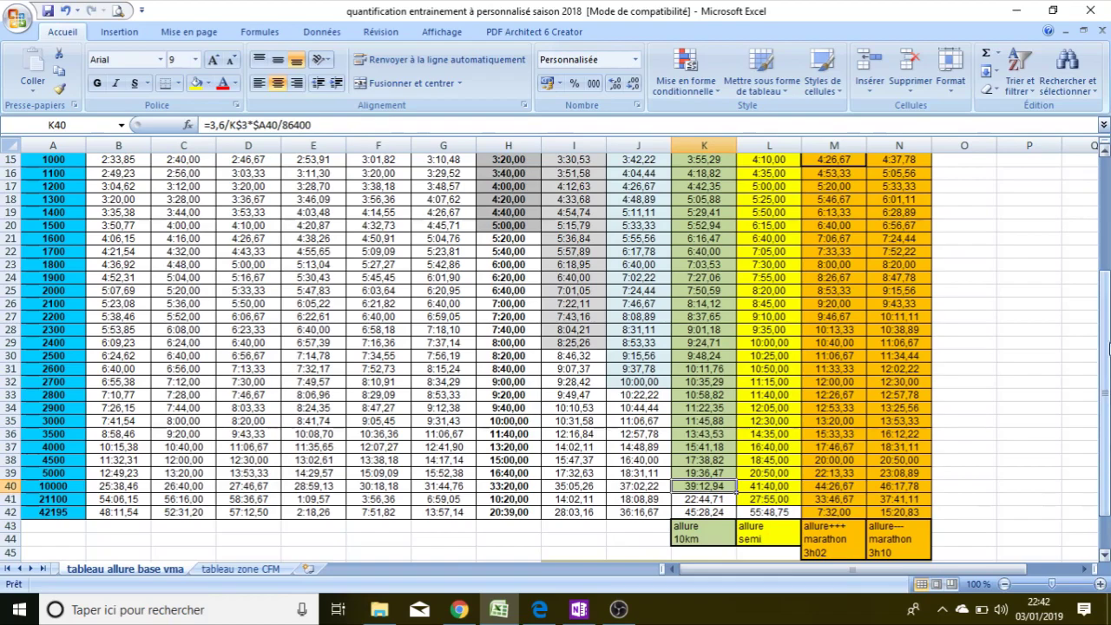
drag(1106, 338, 1107, 210)
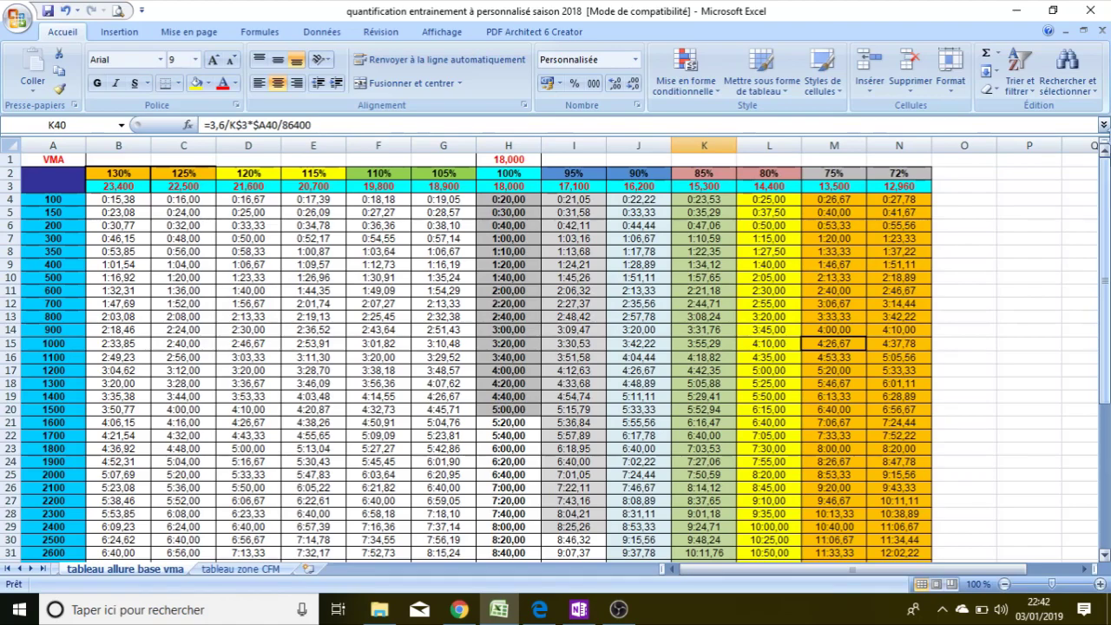
drag(1106, 201, 1104, 295)
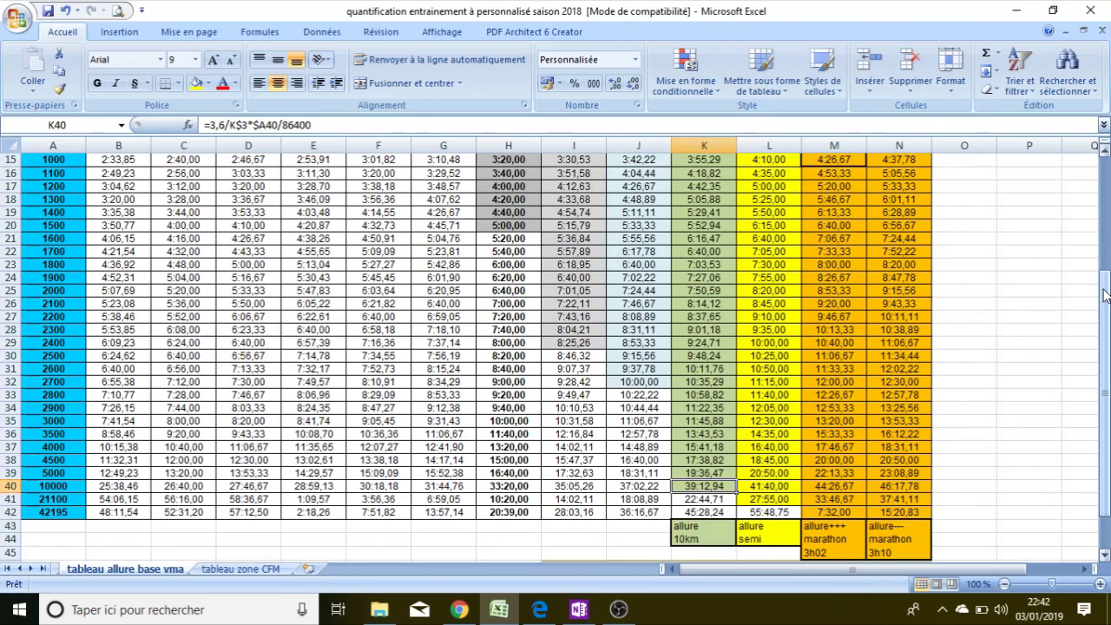
click(783, 483)
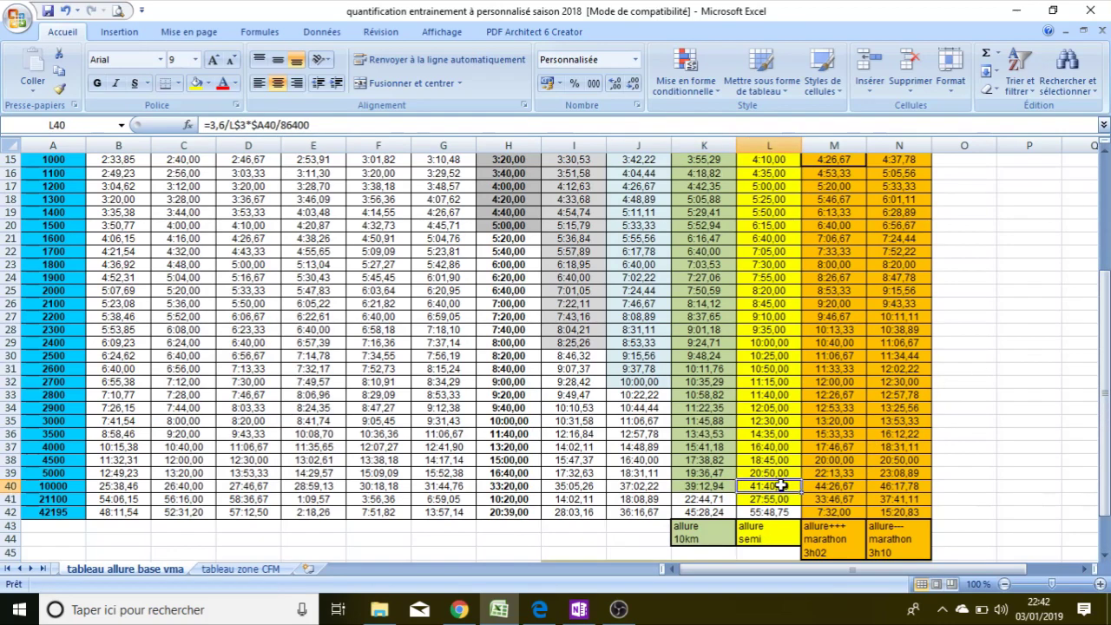
drag(1104, 399, 1105, 221)
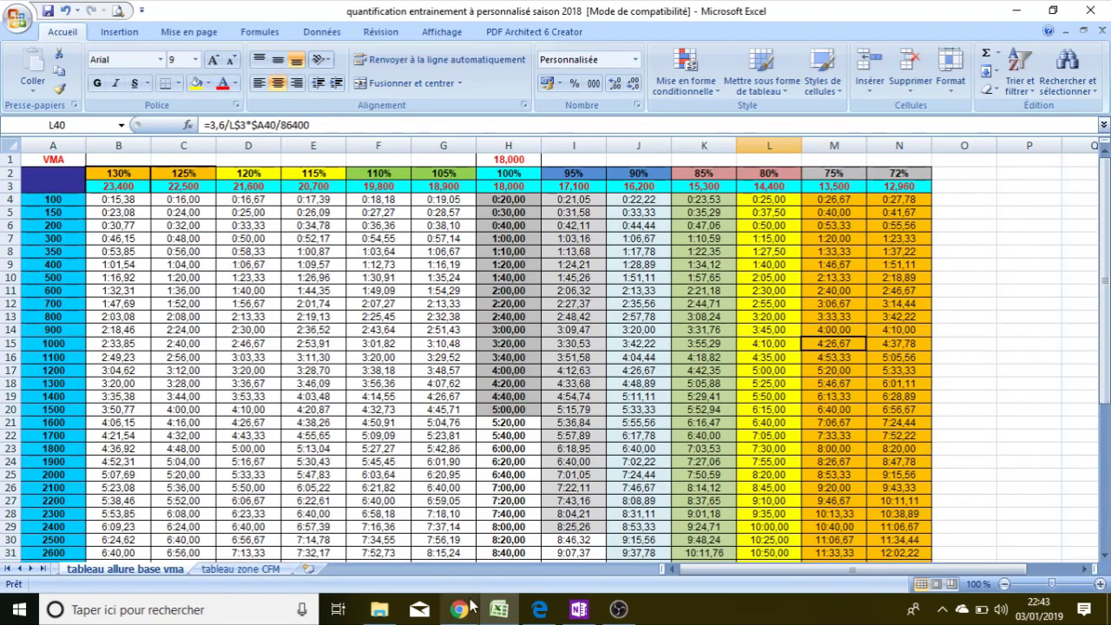
Step: Examine FC max, FC repos and the race reminders in F5:F13 on the "tableau zone CFM" sheet
mouse_move(539, 616)
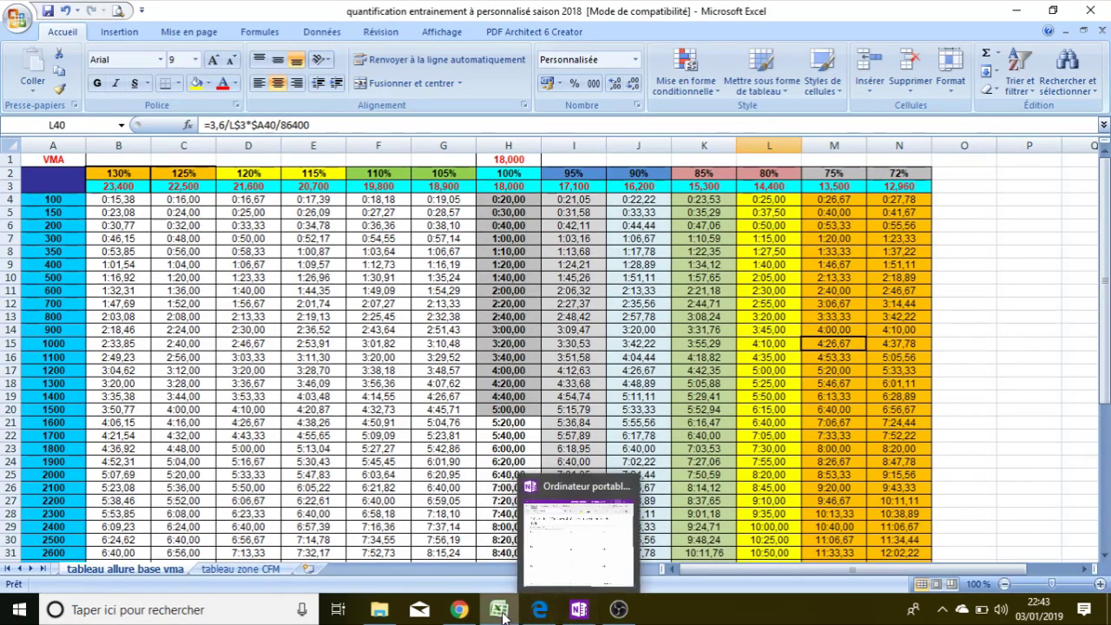
click(224, 569)
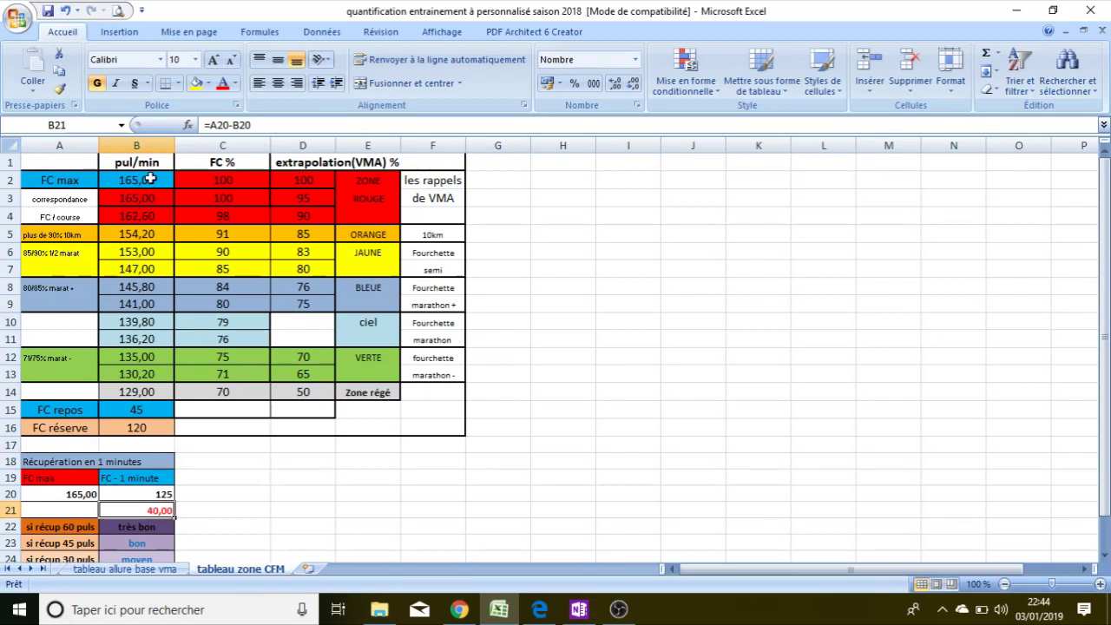
click(150, 178)
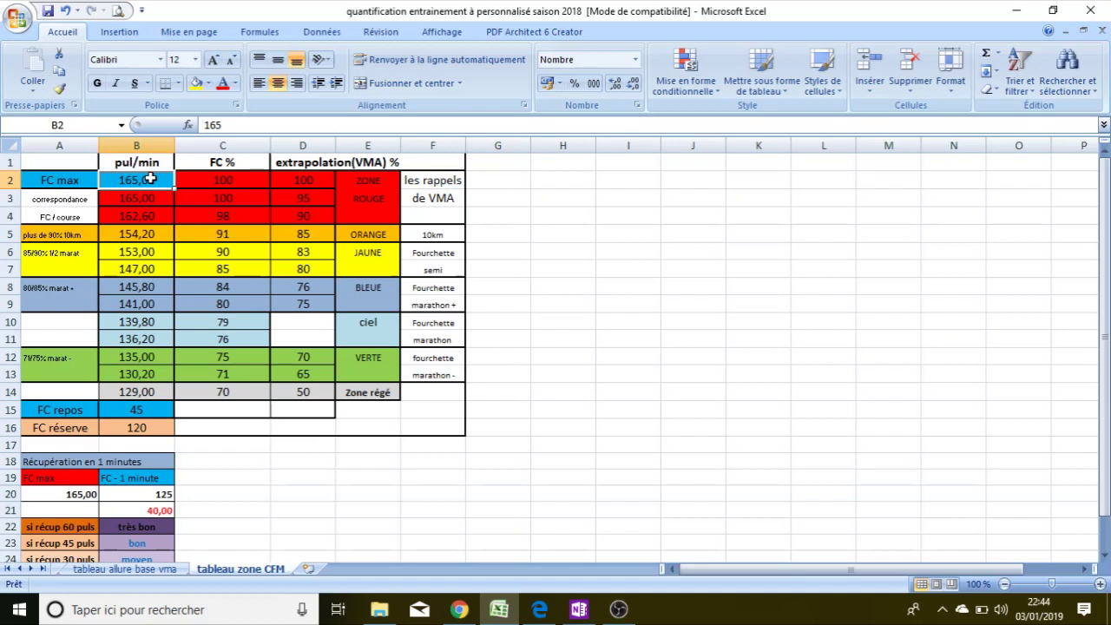
click(150, 411)
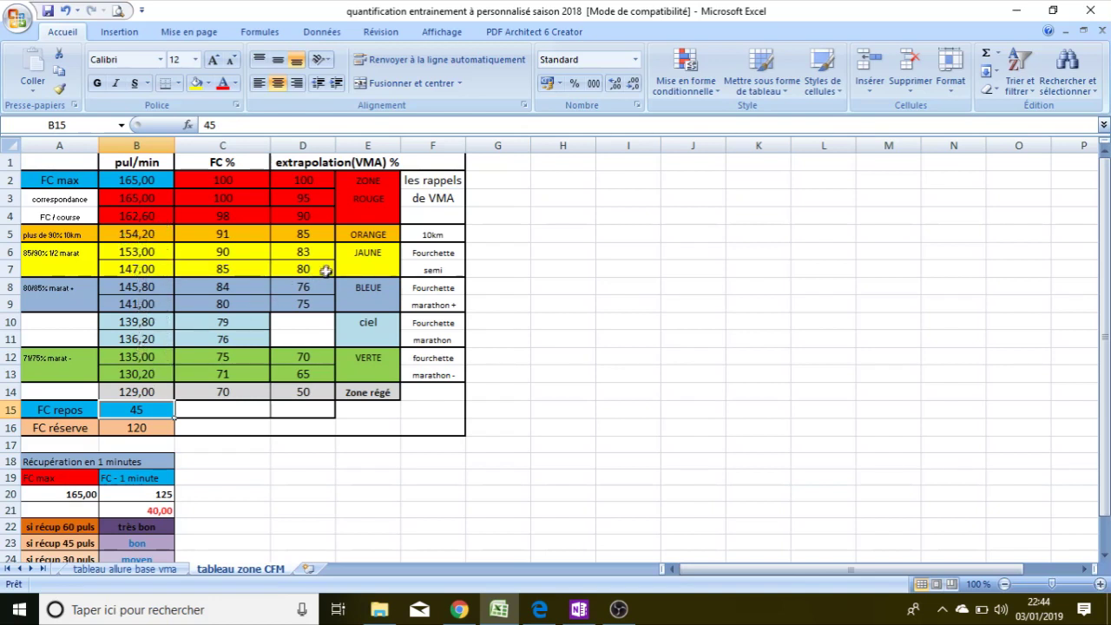
drag(454, 235, 443, 373)
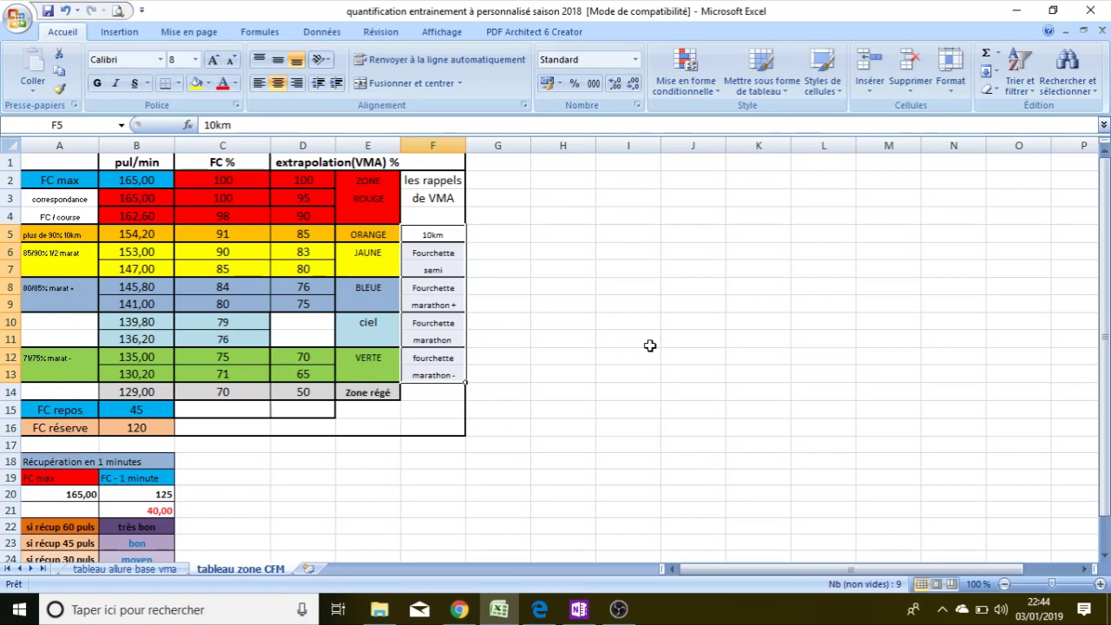
Step: Return to the "tableau allure base vma" sheet and review the VMA cell and the 80% column heading
click(154, 570)
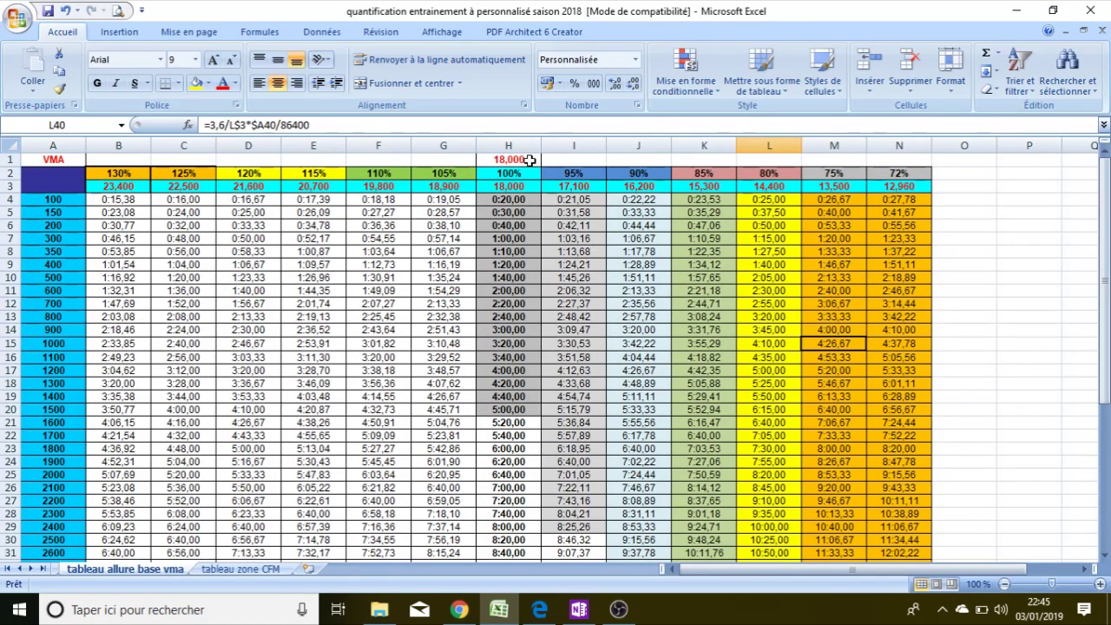
click(529, 160)
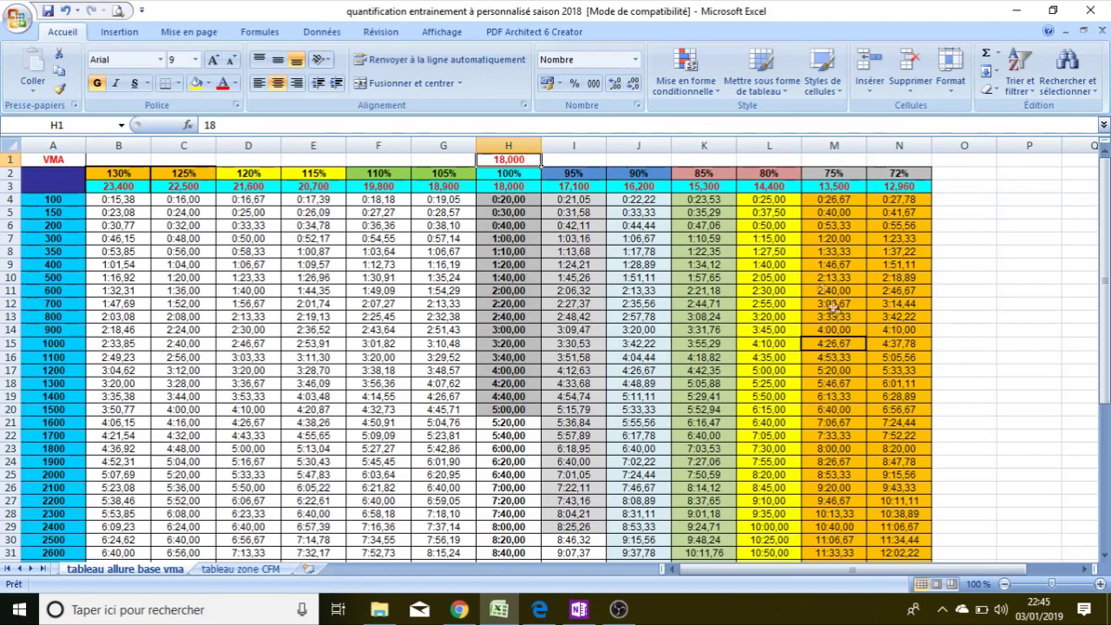
drag(1102, 245, 1103, 245)
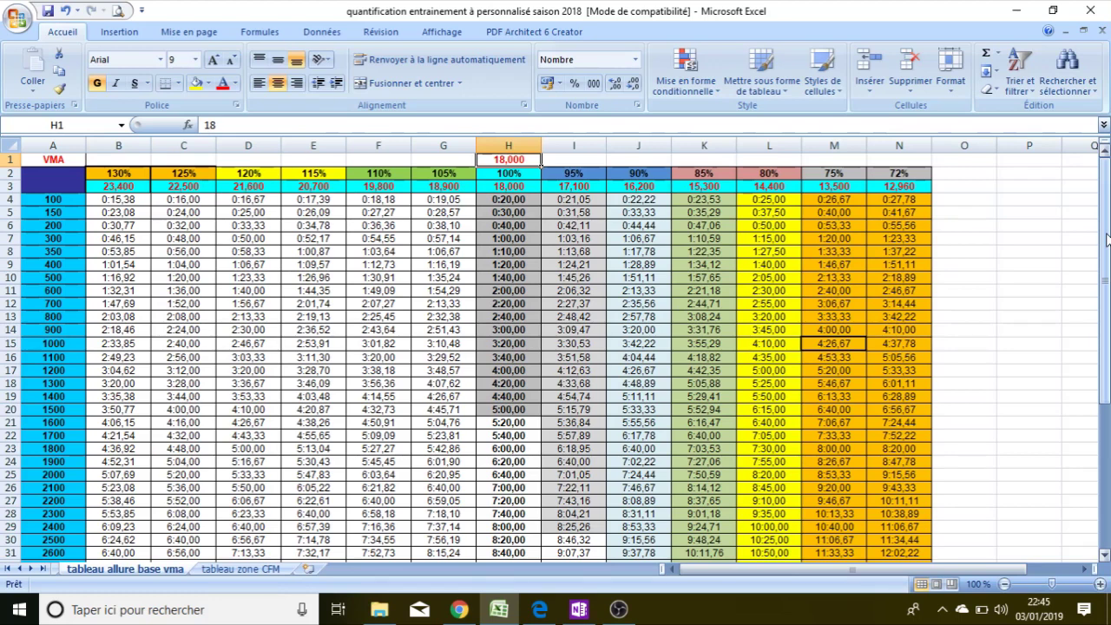
click(772, 175)
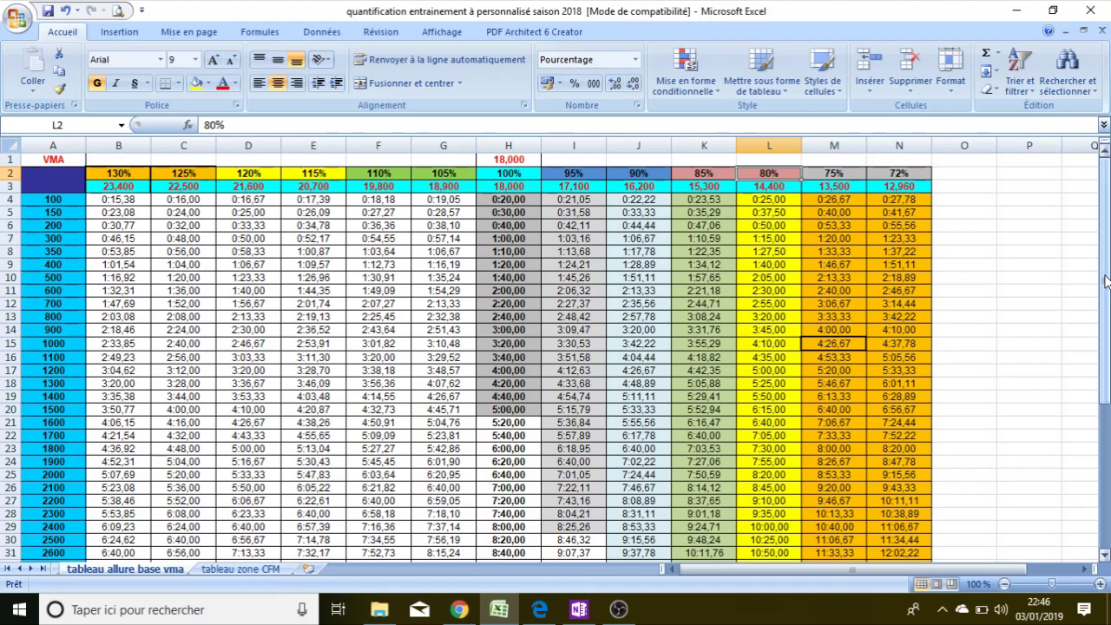
click(518, 162)
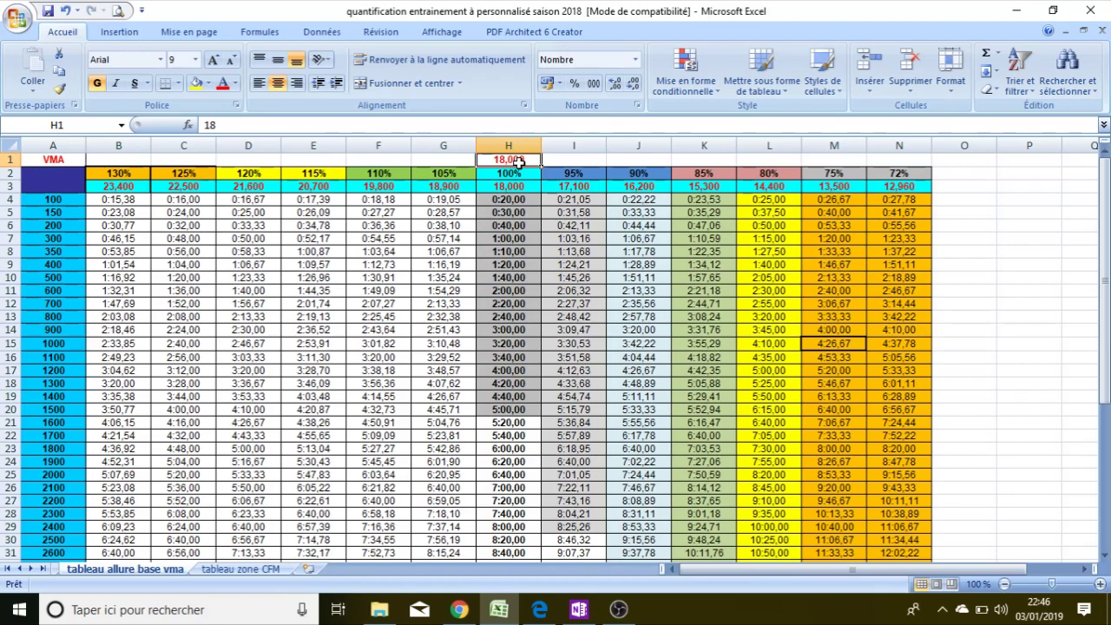
Step: Return to the "tableau zone CFM" sheet and examine the heart rate zones and the one-minute recovery table
click(230, 569)
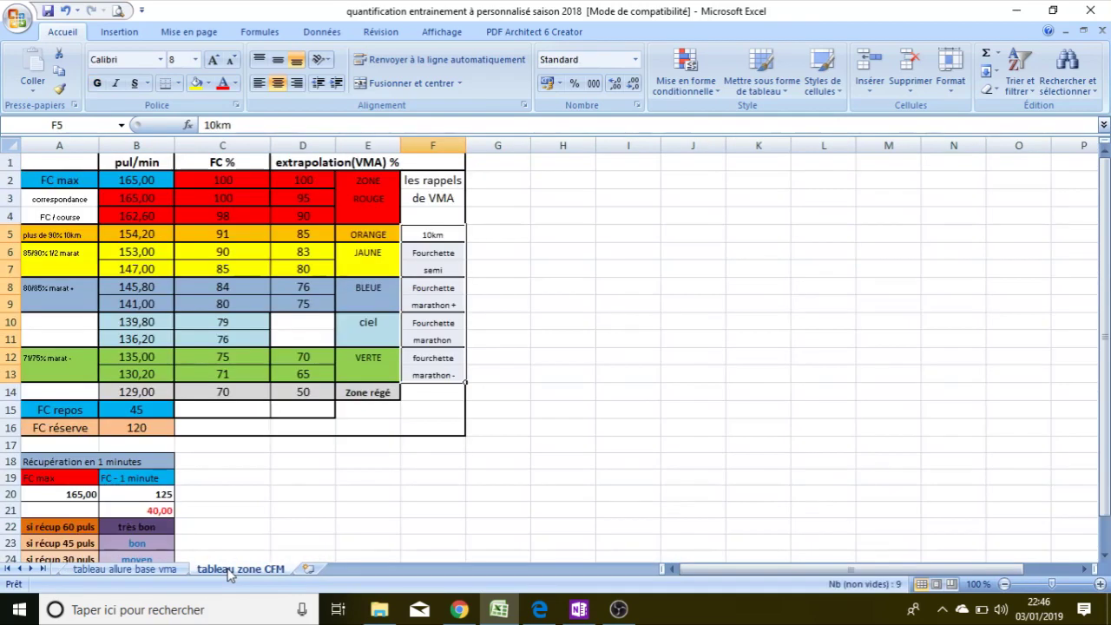
click(130, 571)
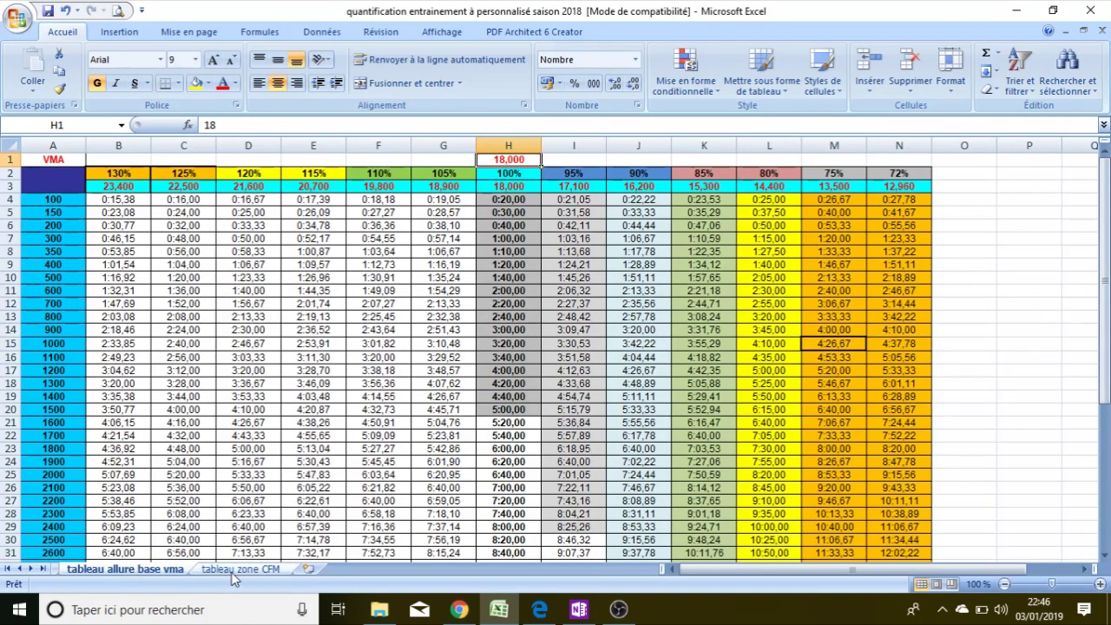
mouse_move(545, 614)
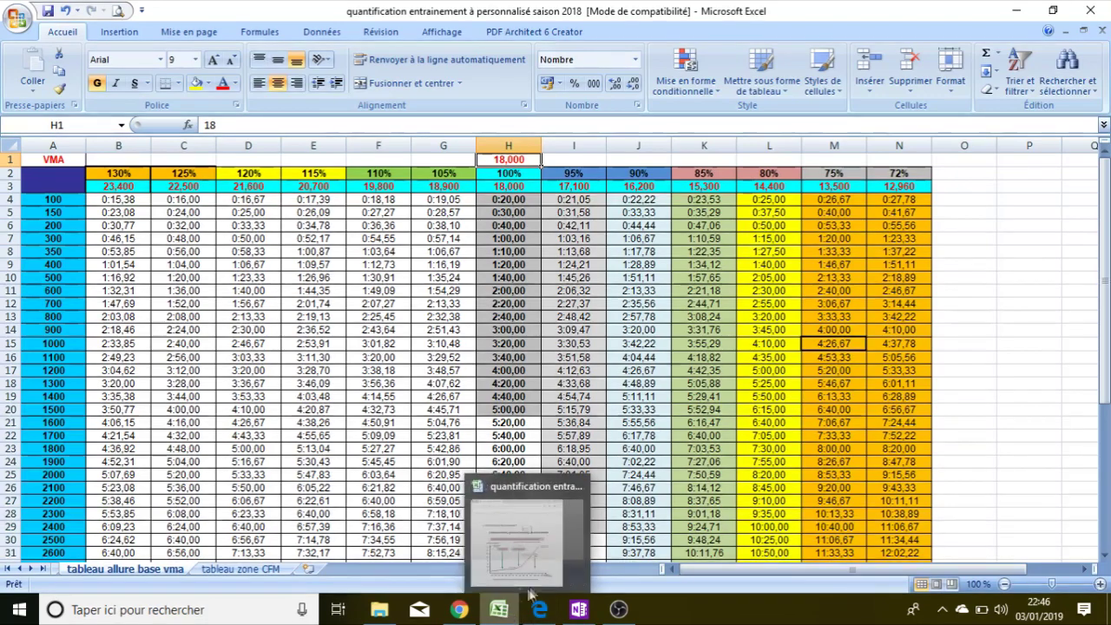
click(512, 618)
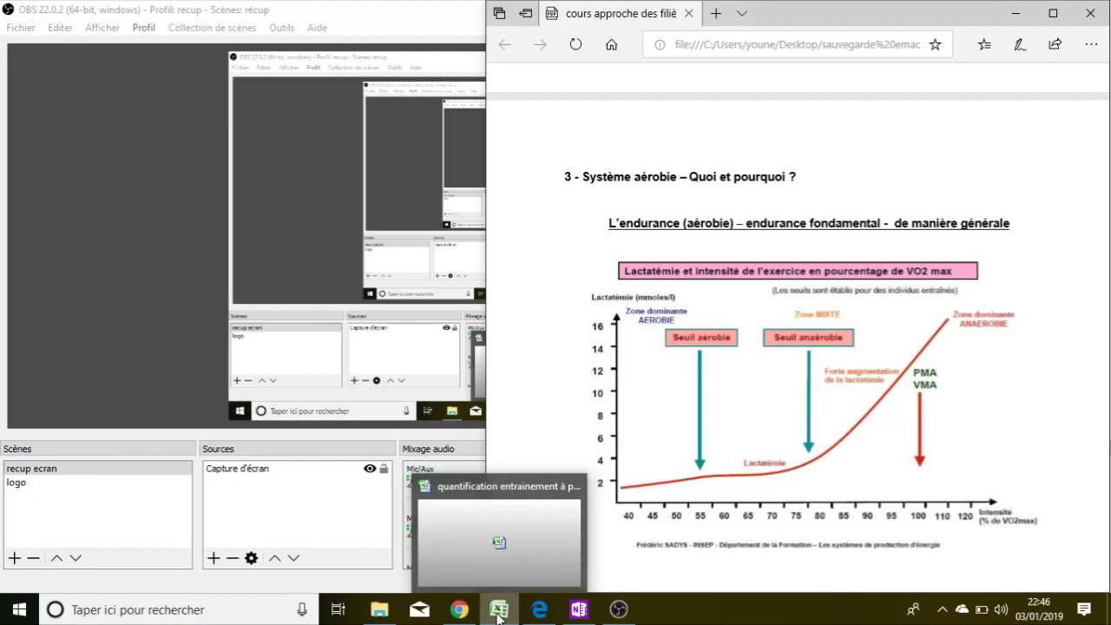
click(499, 613)
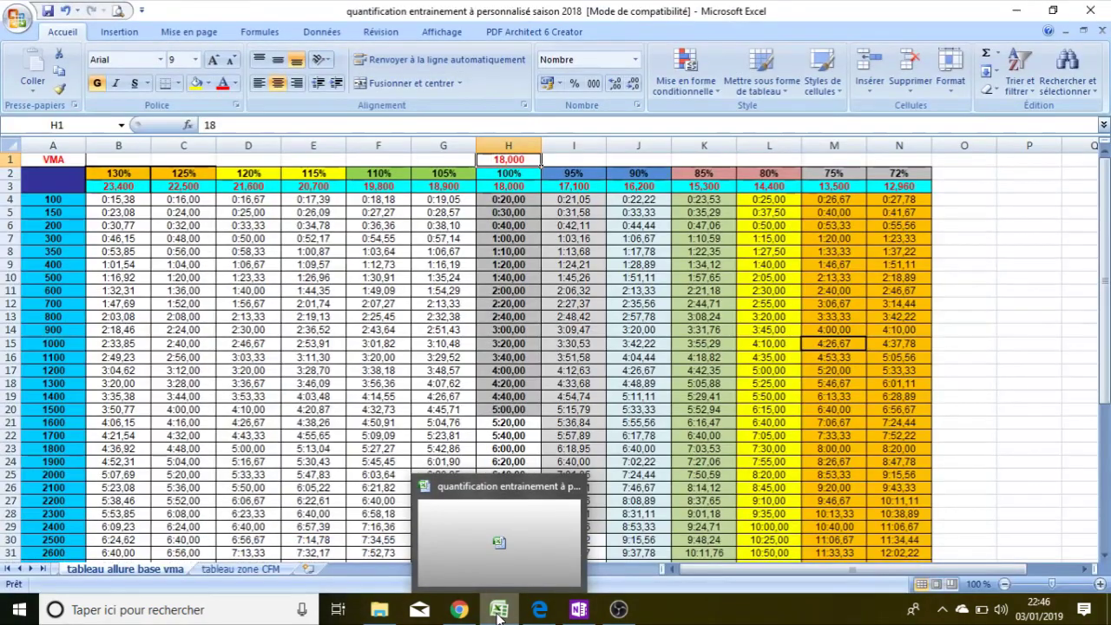
click(236, 569)
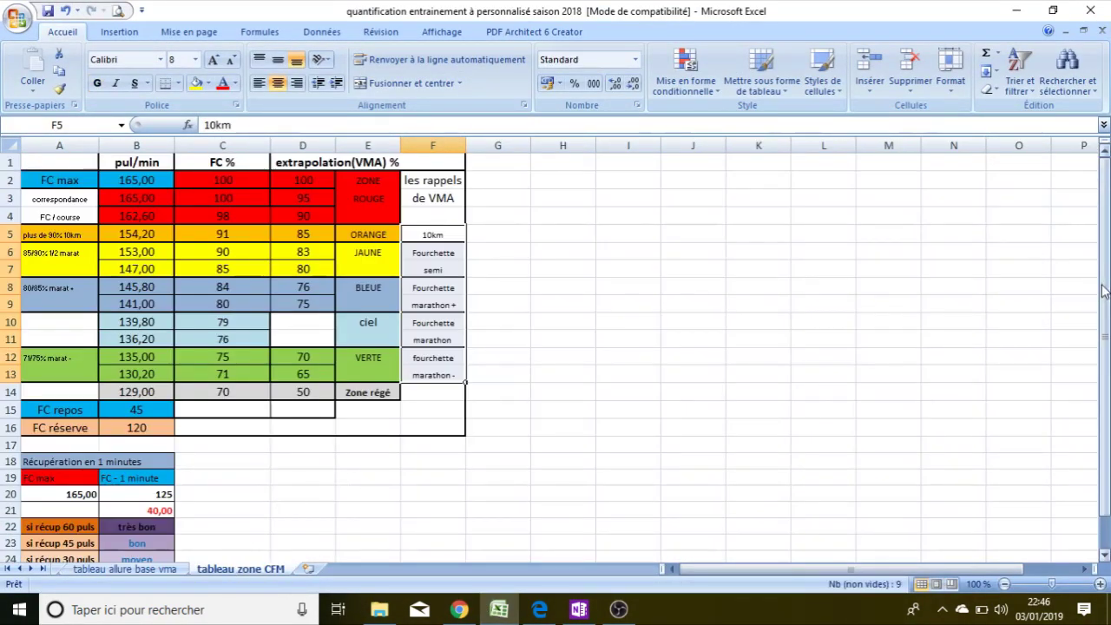
drag(1104, 289, 1103, 324)
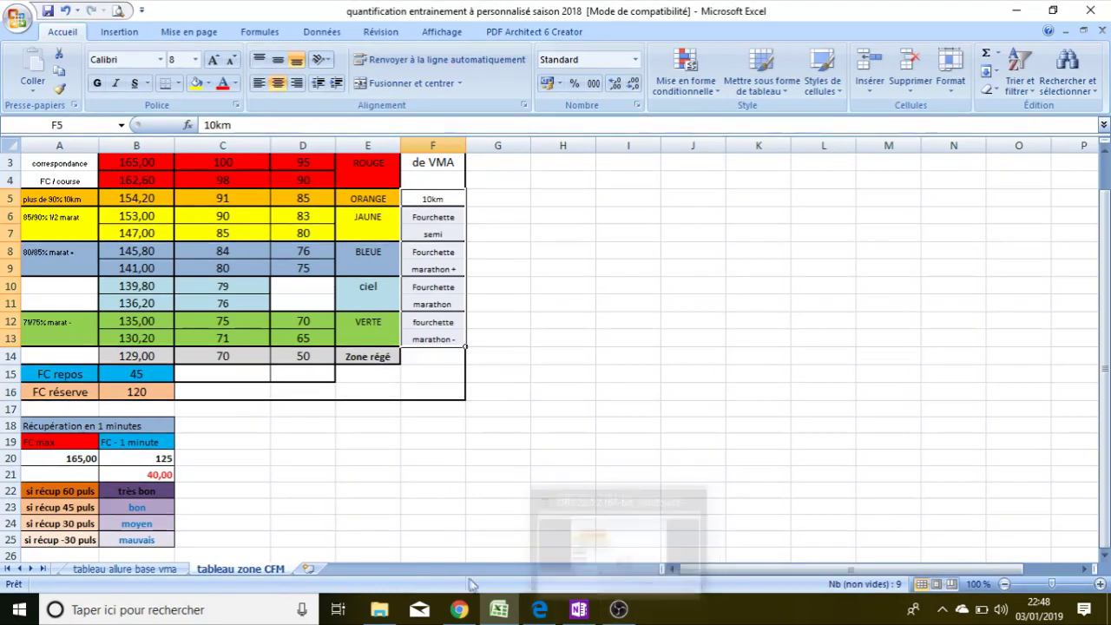
Step: Switch to OneNote and write "Footing 45'" and "3x5' en 30''30'' r=2'" on separate lines under S1 in the first column
click(579, 609)
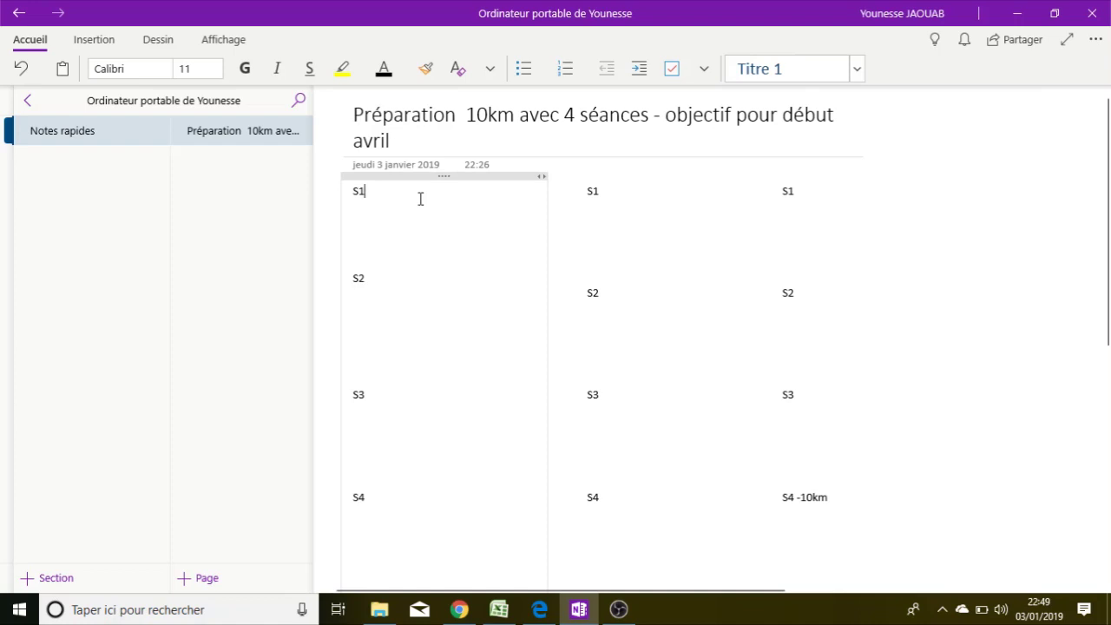
key(Return)
text(foot)
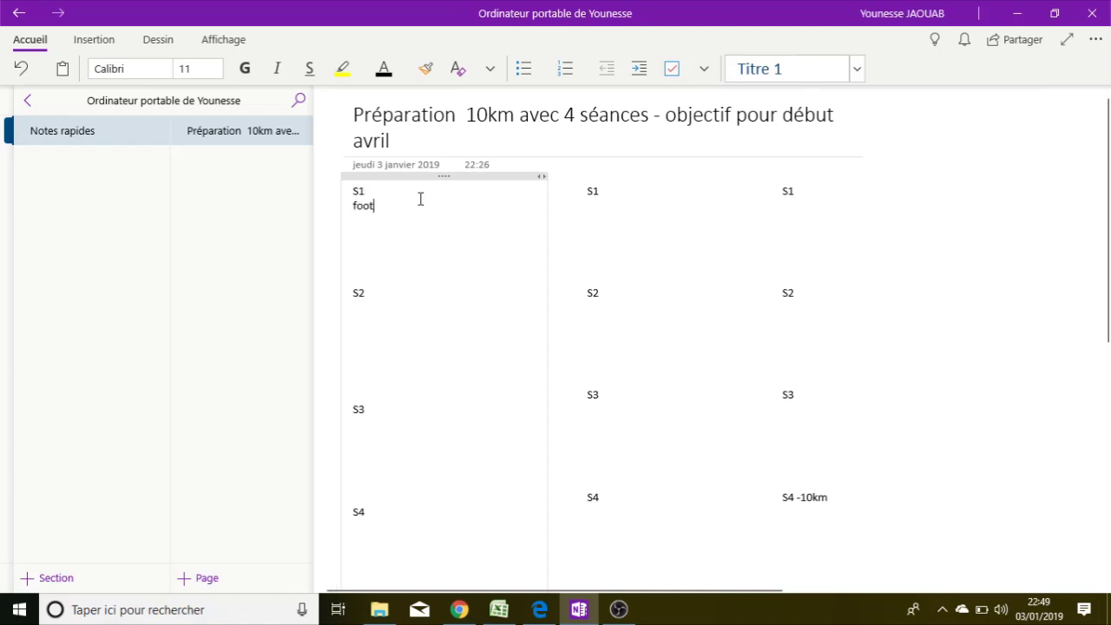
text(ing 45')
key(Return)
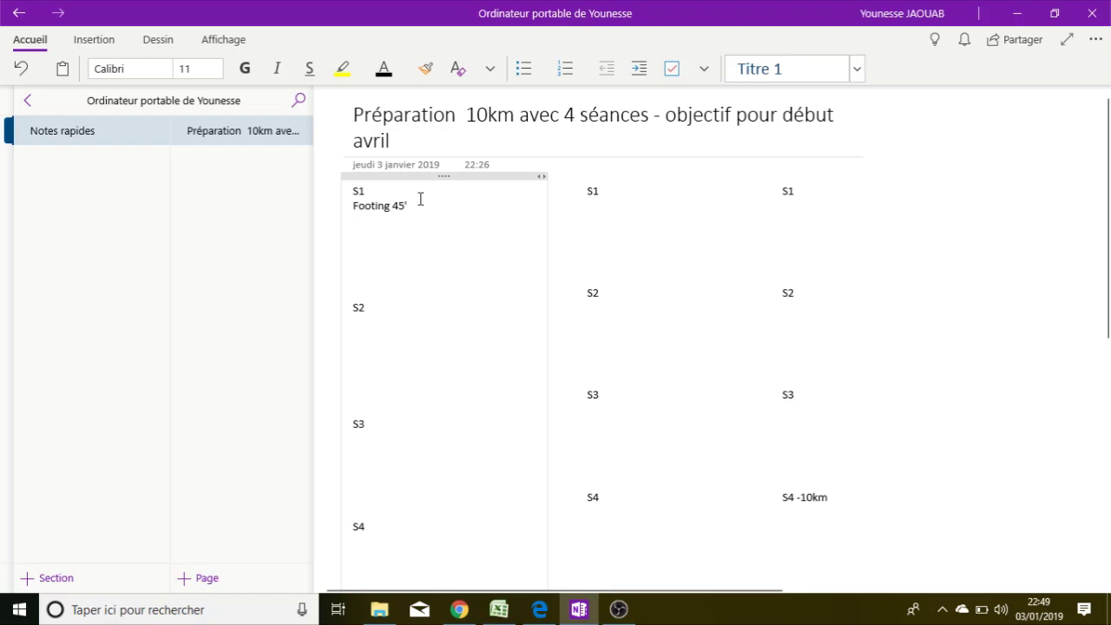
text(3)
text(x5' en 30''30'' r=)
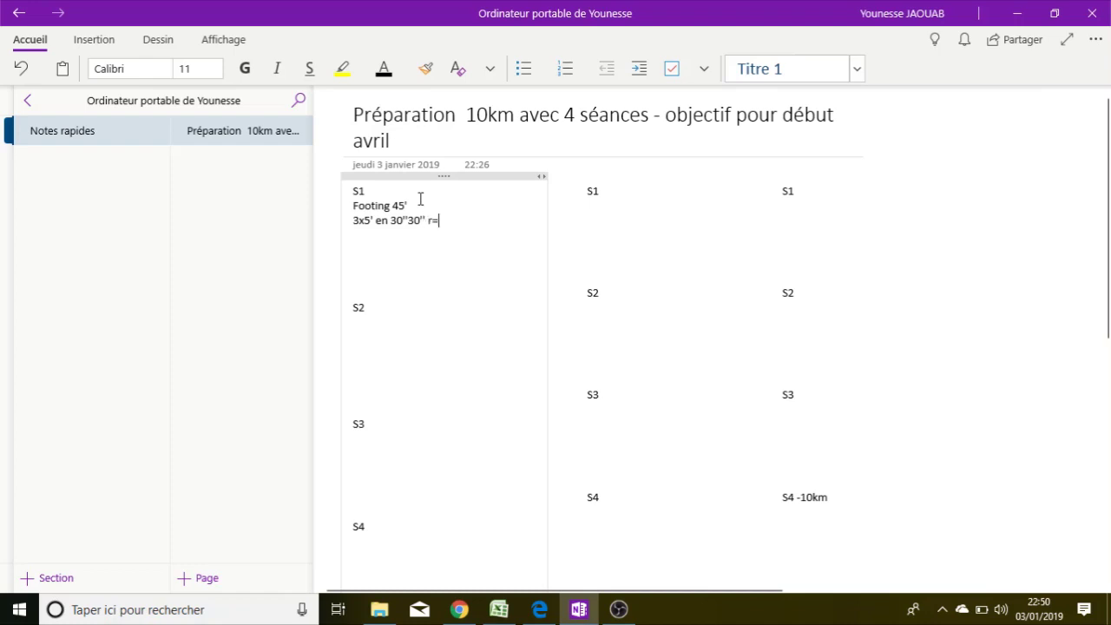
text(2')
key(Return)
Step: Add the lines "R", "Footing 1h" and "R" below the interval session of S1
text(R)
key(Return)
text(Footing )
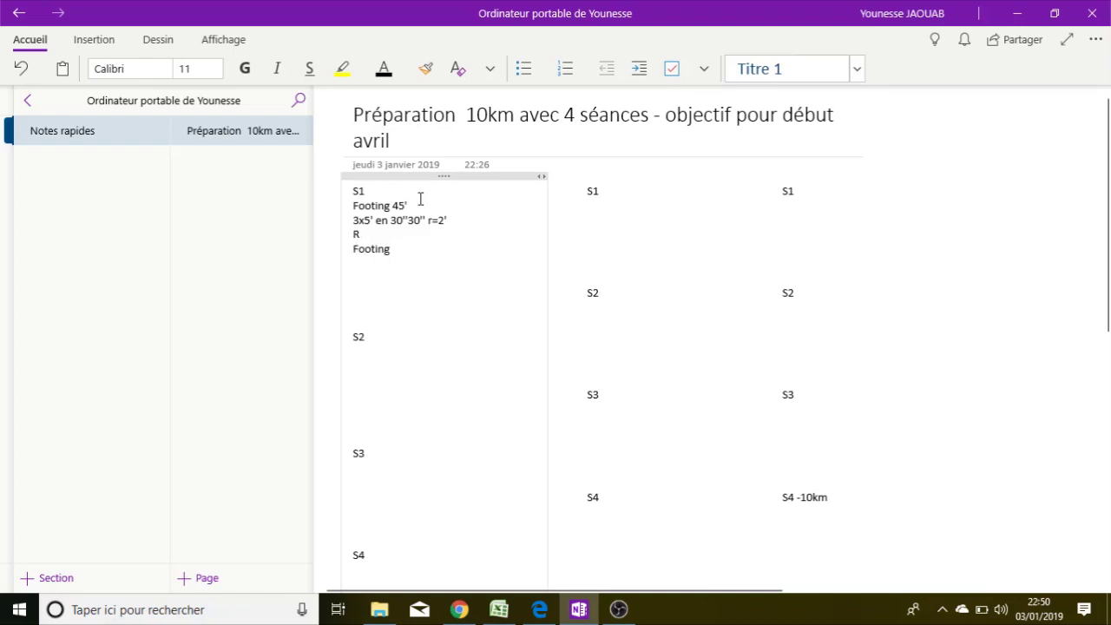
text(1h)
key(Return)
text(R)
key(Return)
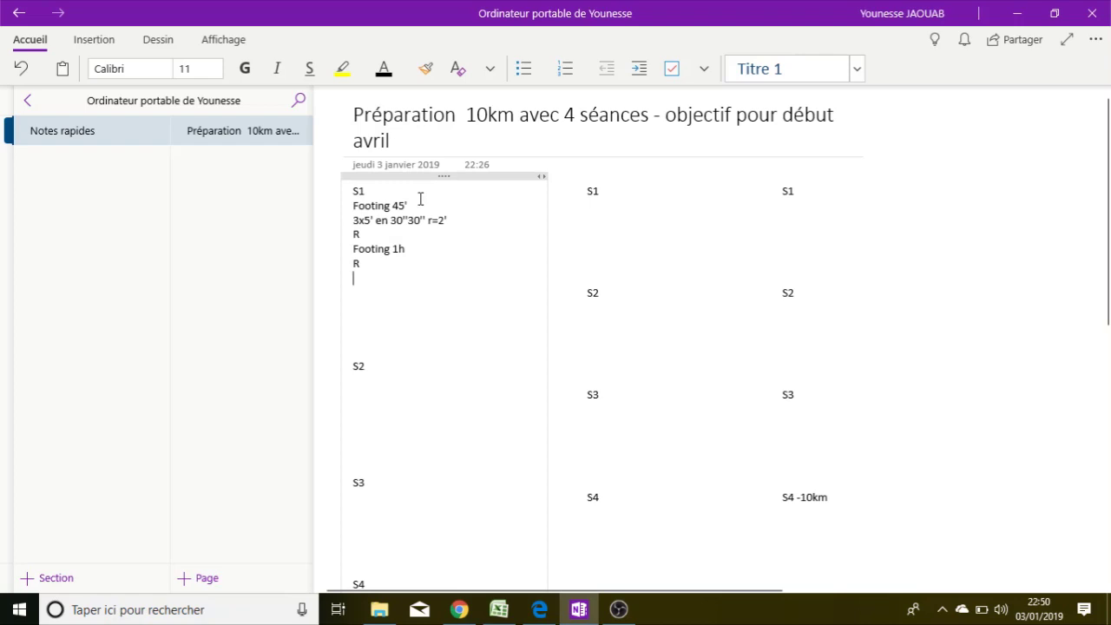
Step: Write "Velo ou natation ou ski" as the last line of S1
text(velo ou nattation)
key(BackSpace)
key(BackSpace)
key(BackSpace)
key(BackSpace)
key(BackSpace)
key(BackSpace)
text(ation ou ski)
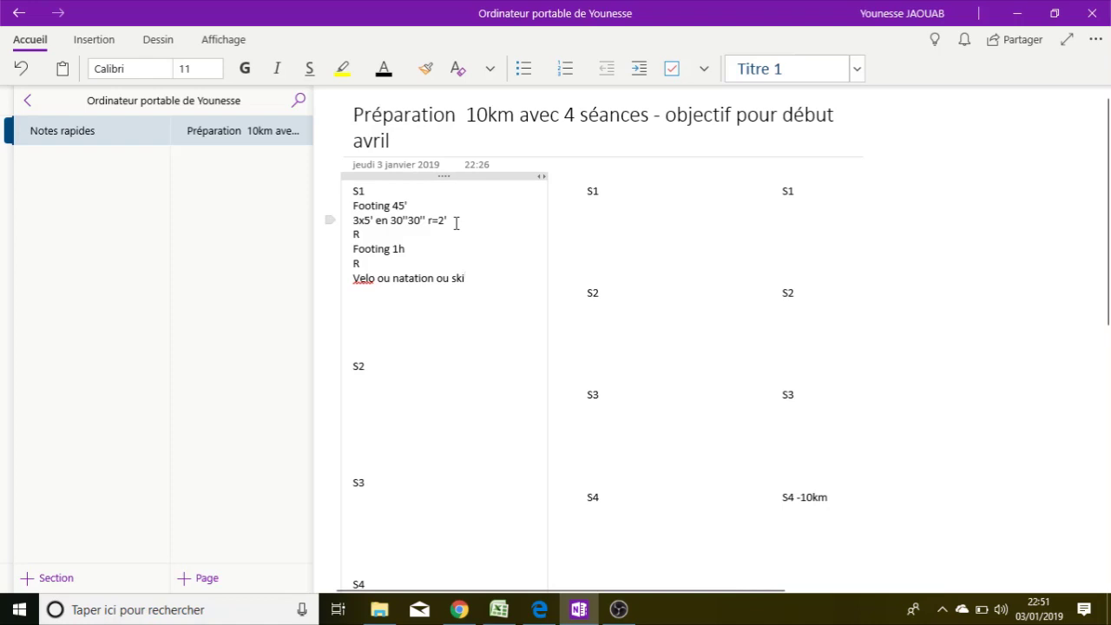
Step: Copy all six session lines of S1 to the line below the first column's S2 heading
click(413, 206)
drag(353, 206, 476, 277)
key(ctrl+c)
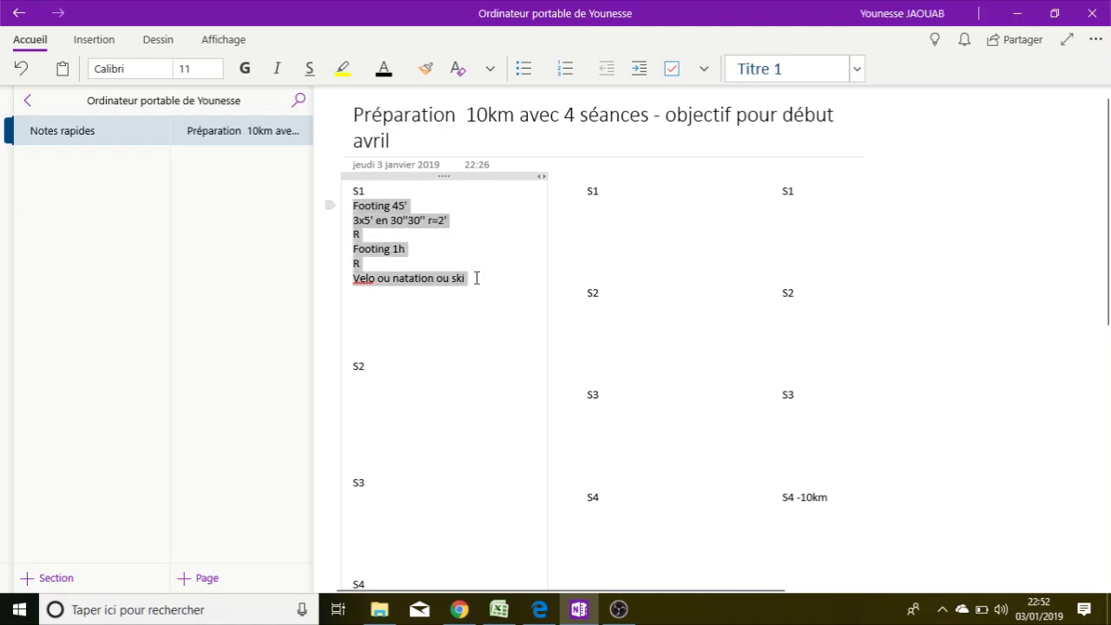
click(373, 382)
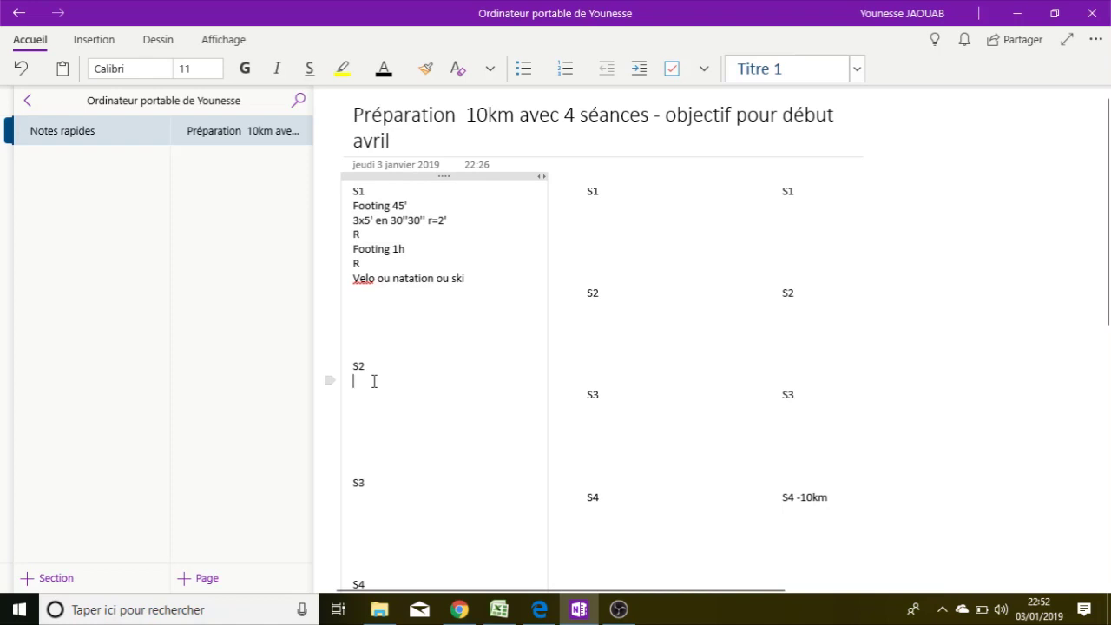
key(ctrl+v)
Step: Change the S2 sessions to "Footing 1h", "3x6' en 30''30''" and a second footing of "1h15"
click(404, 382)
key(BackSpace)
key(BackSpace)
key(BackSpace)
text(1h)
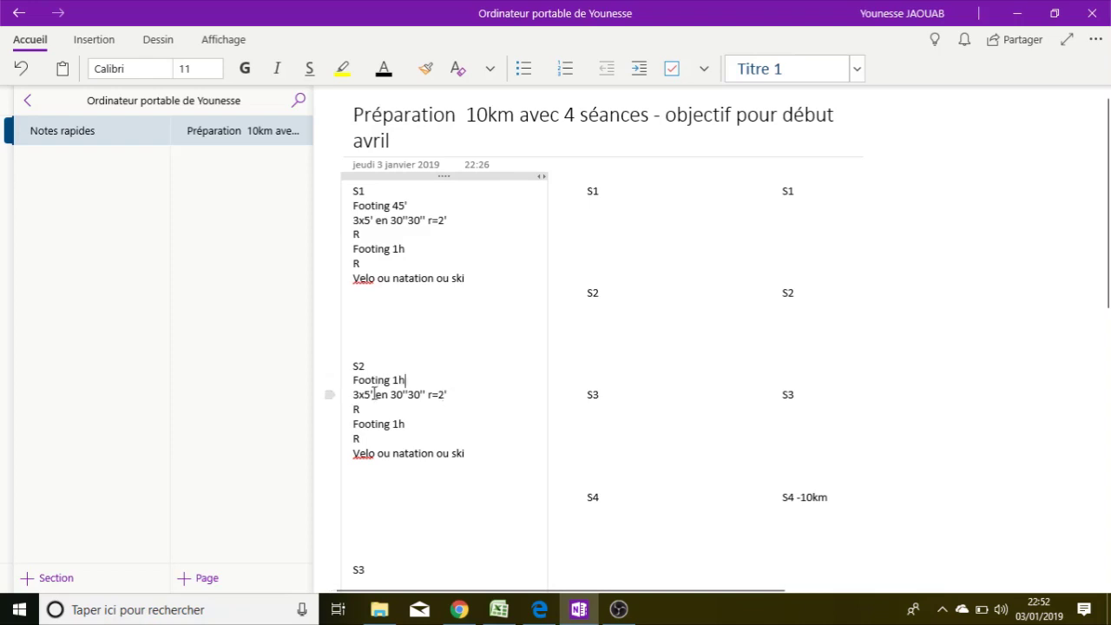
key(BackSpace)
text(6)
text(15)
click(618, 609)
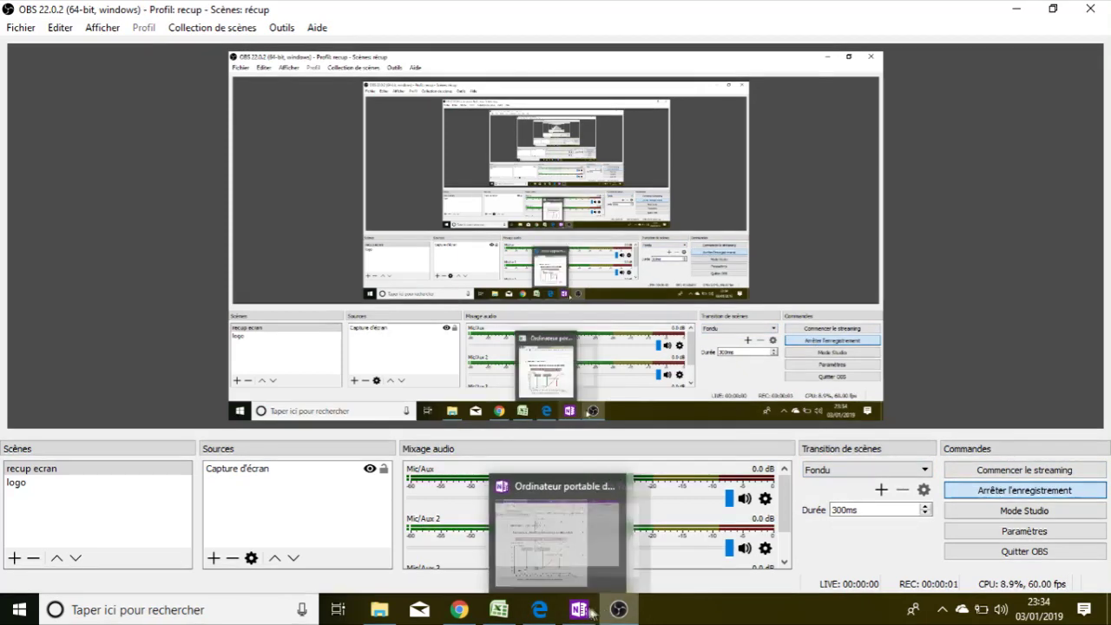
click(577, 610)
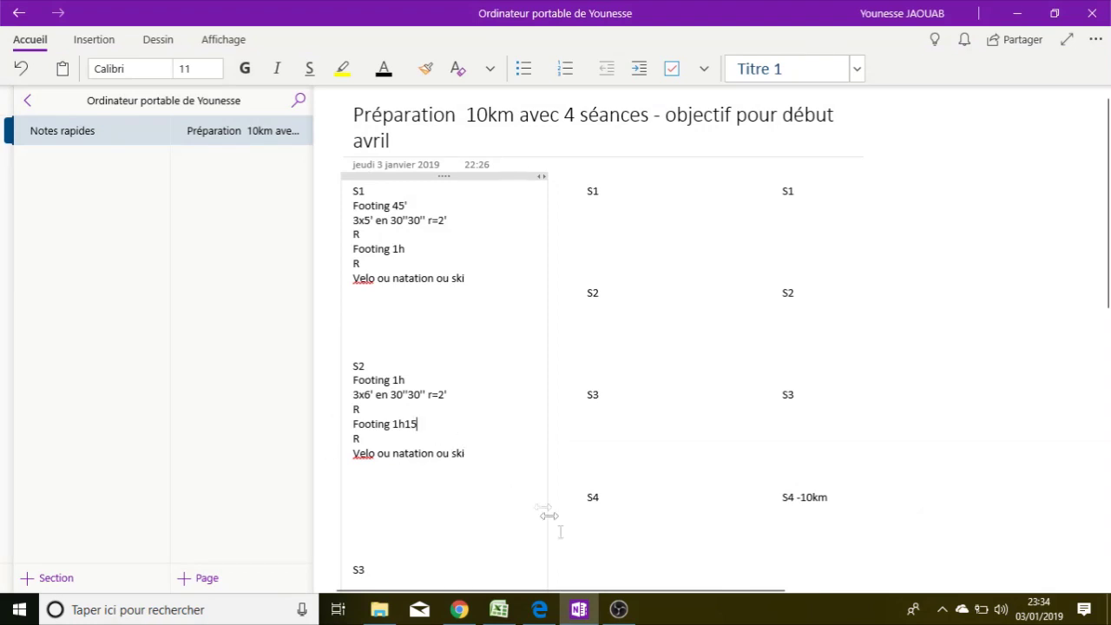
click(617, 610)
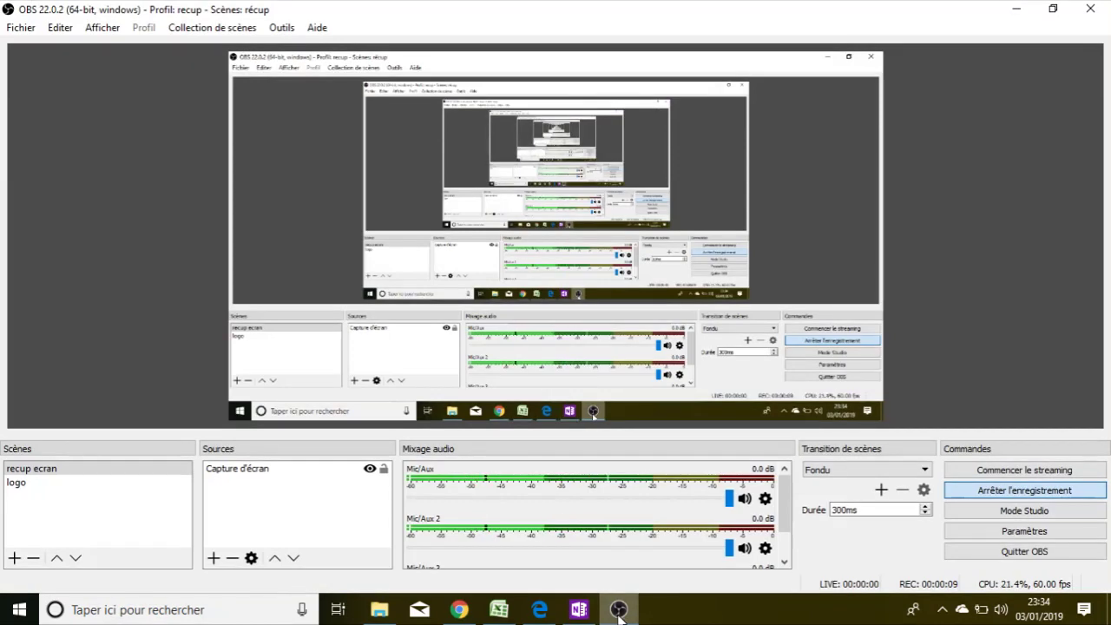
click(620, 610)
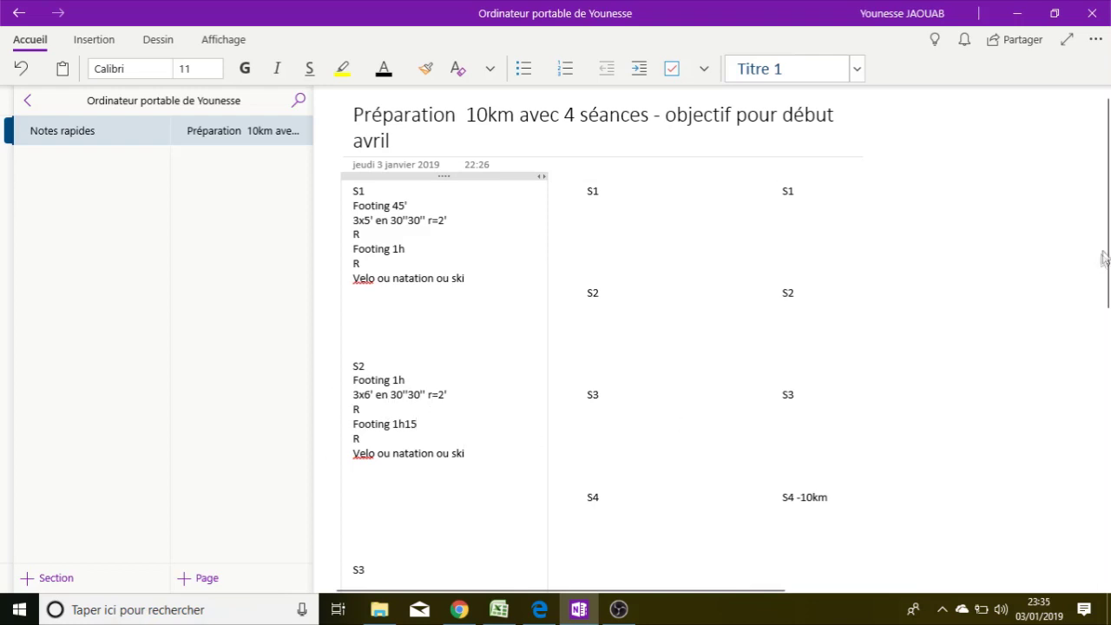
Step: Remove the surplus blank lines between the S2 sessions and the S3 heading in the first column
drag(1107, 249, 1109, 312)
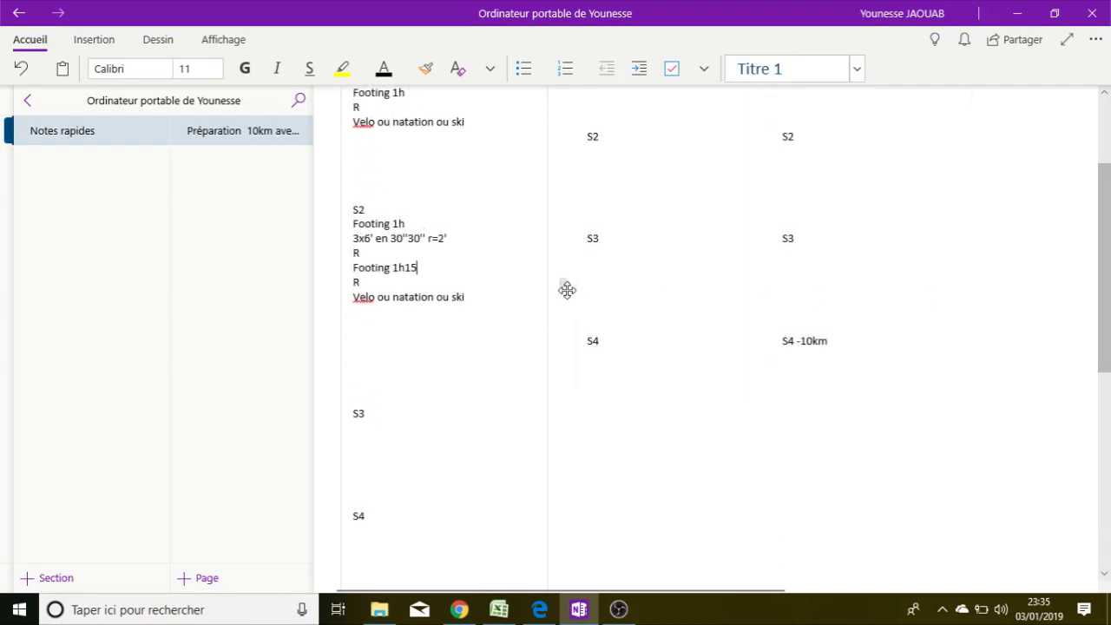
click(359, 397)
key(BackSpace)
key(BackSpace)
key(BackSpace)
key(BackSpace)
key(BackSpace)
key(BackSpace)
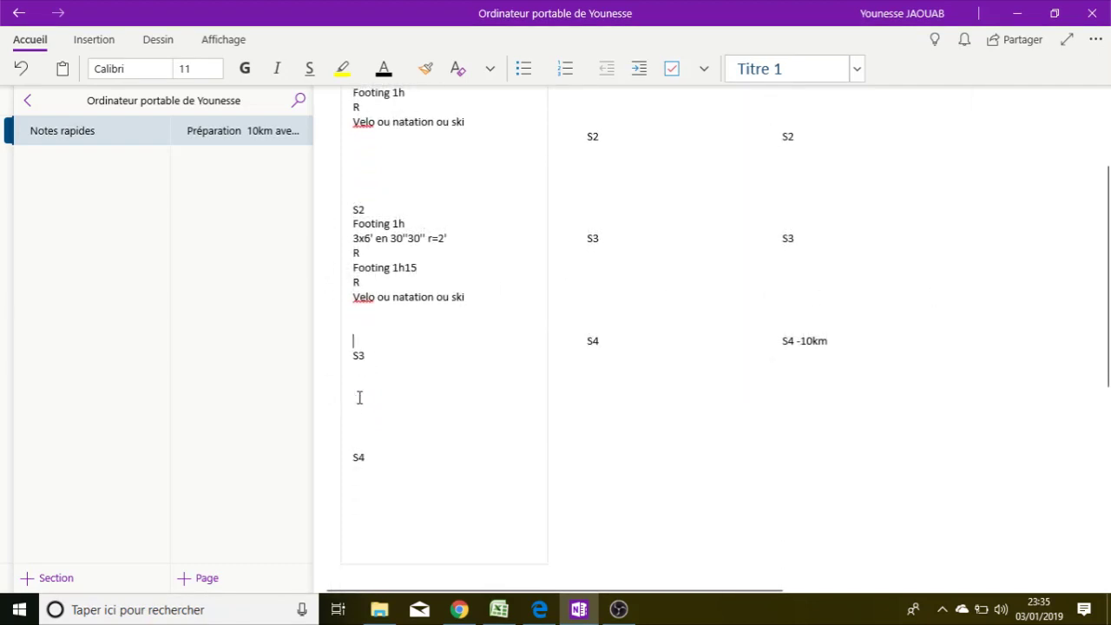
Step: Copy the six session lines of S2 to the line below the first column's S3 heading
click(359, 340)
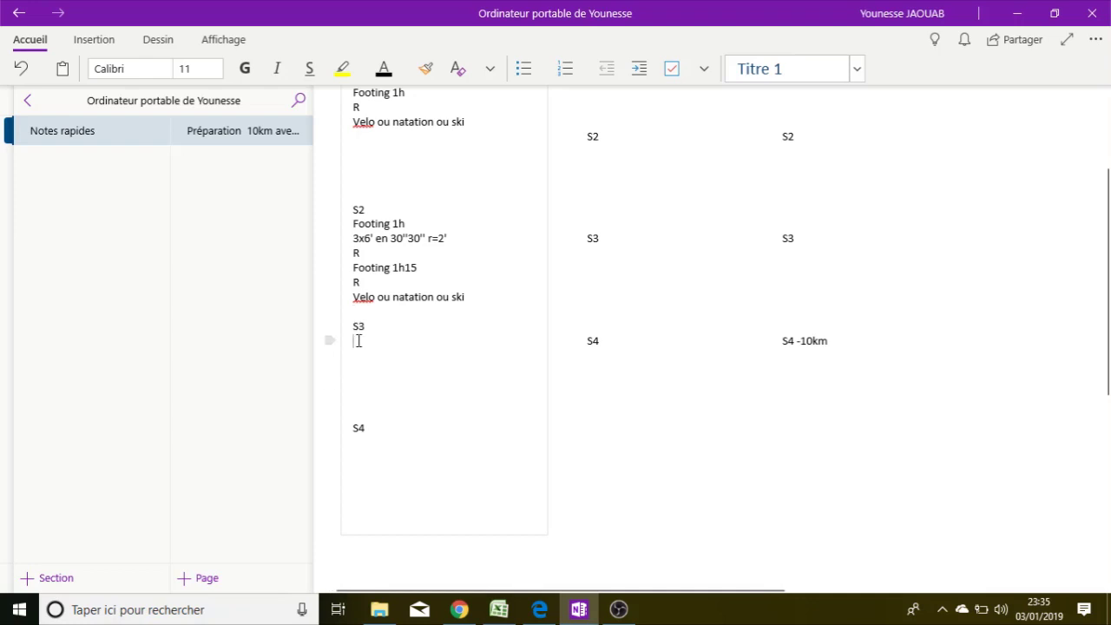
drag(354, 222, 483, 297)
key(ctrl+c)
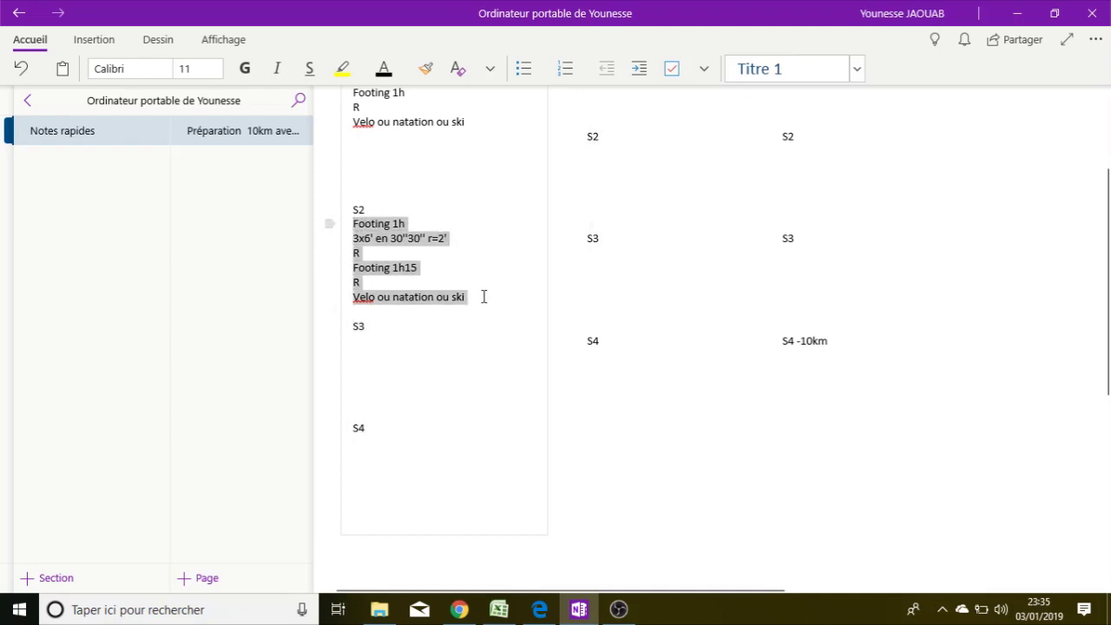
click(370, 347)
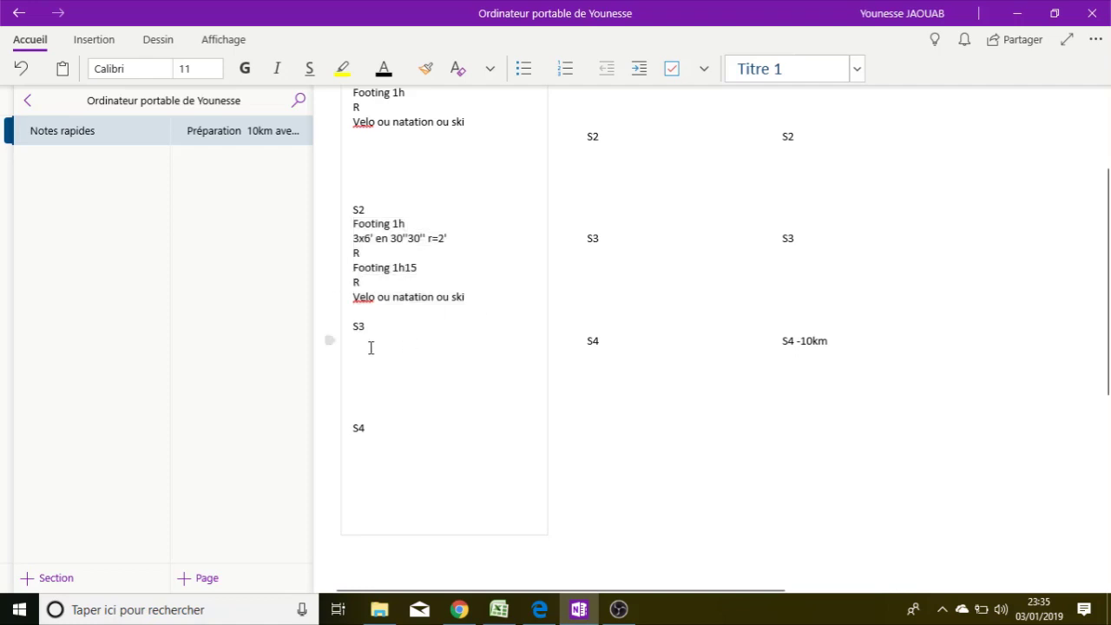
key(ctrl+v)
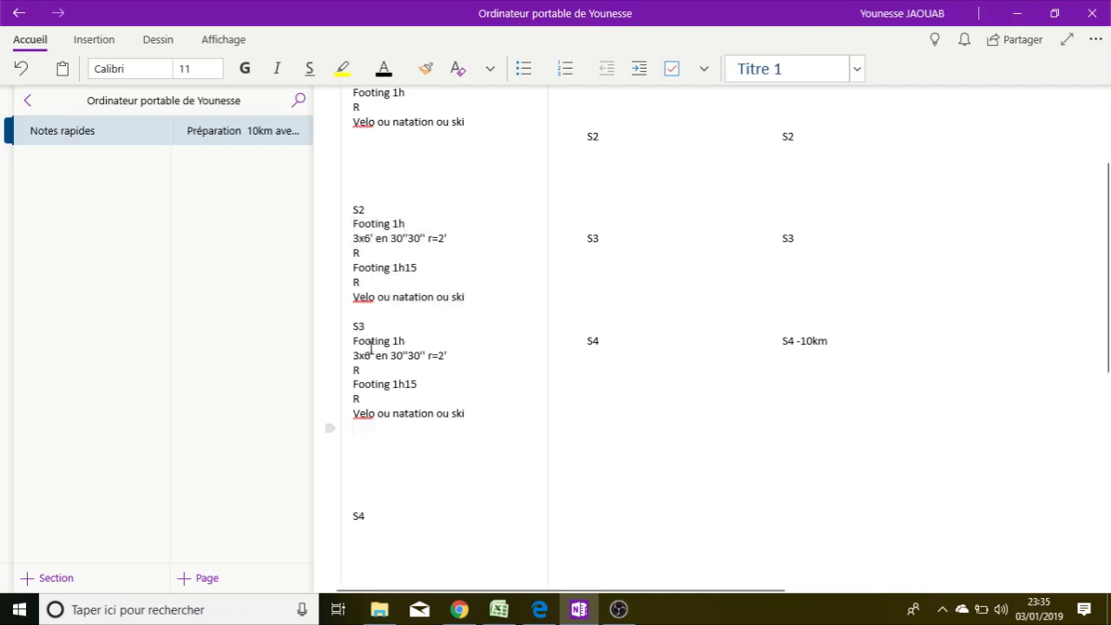
Step: Change the S3 sessions to "Footing 1h15", "3x8' en 30''30''" and a second footing of "1h30"
click(407, 344)
text(15)
key(BackSpace)
text(8)
click(428, 384)
key(BackSpace)
key(BackSpace)
text(30)
drag(355, 415, 471, 416)
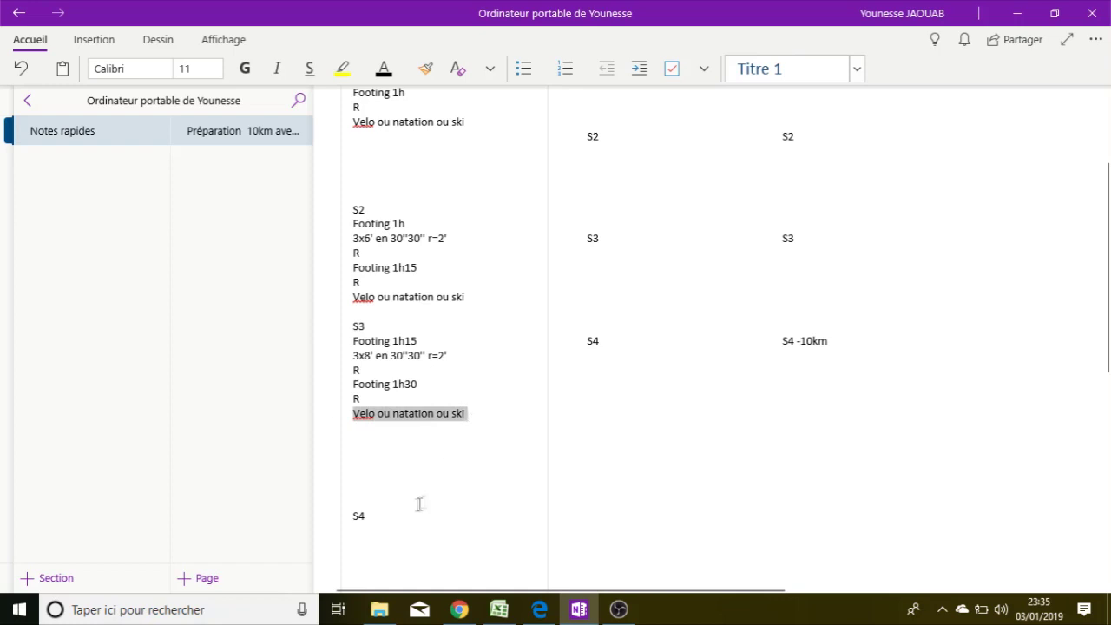
Step: Remove the surplus blank lines above the S4 and S2 headings in the first column
click(359, 495)
key(BackSpace)
key(BackSpace)
key(BackSpace)
key(BackSpace)
click(357, 198)
key(BackSpace)
key(BackSpace)
key(BackSpace)
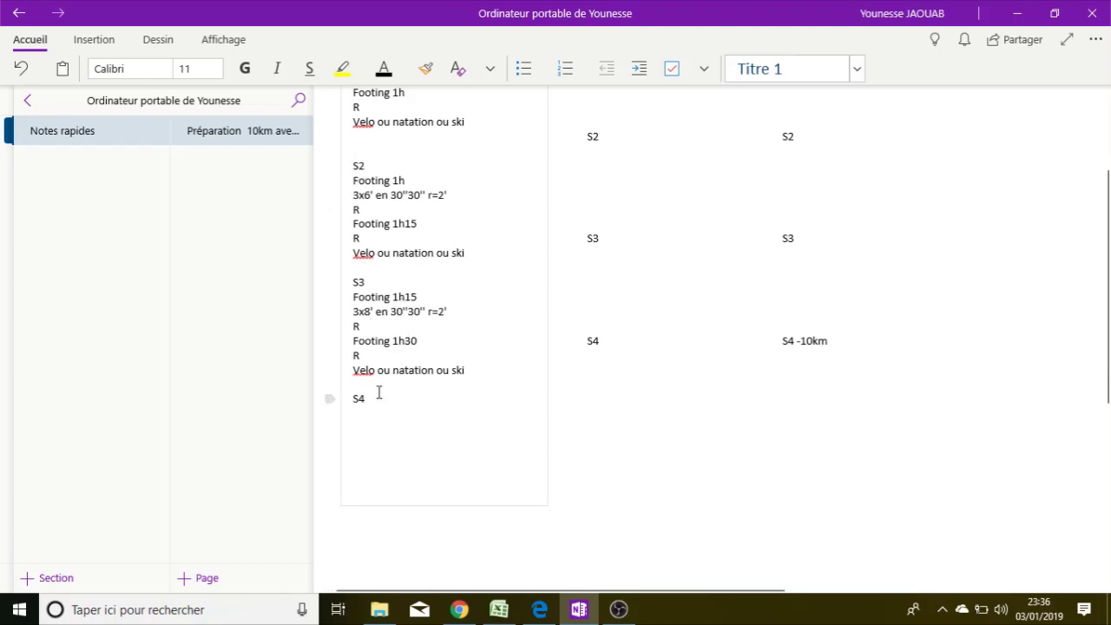
click(378, 397)
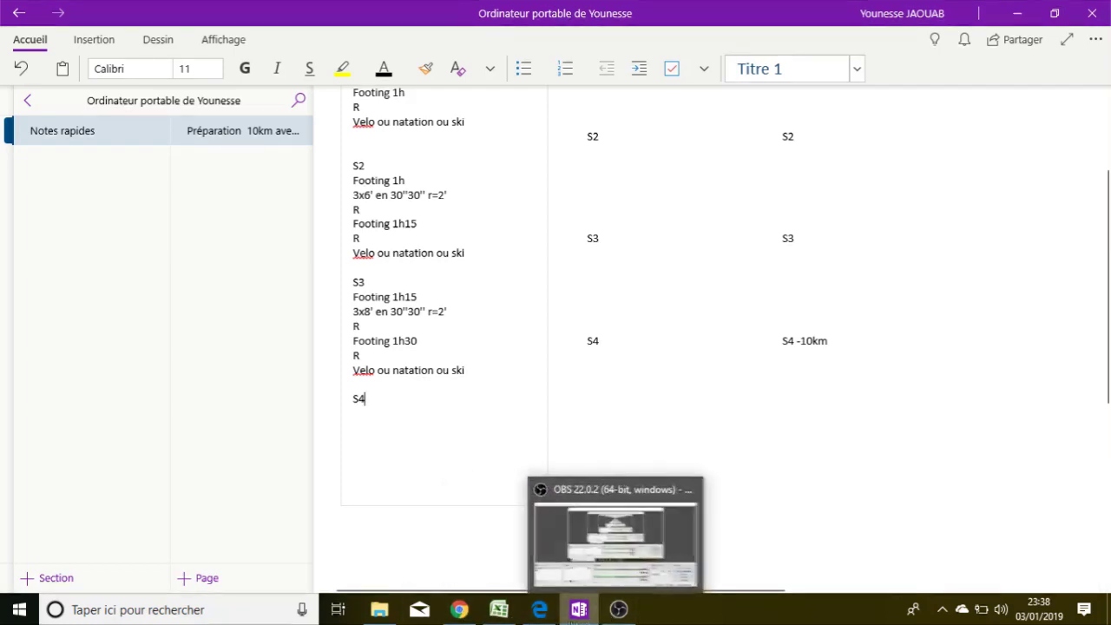
Step: Switch to the energy systems course PDF in Edge and examine the "Adaptation physiologique" cell and the conclusion's three bullet points
mouse_move(539, 617)
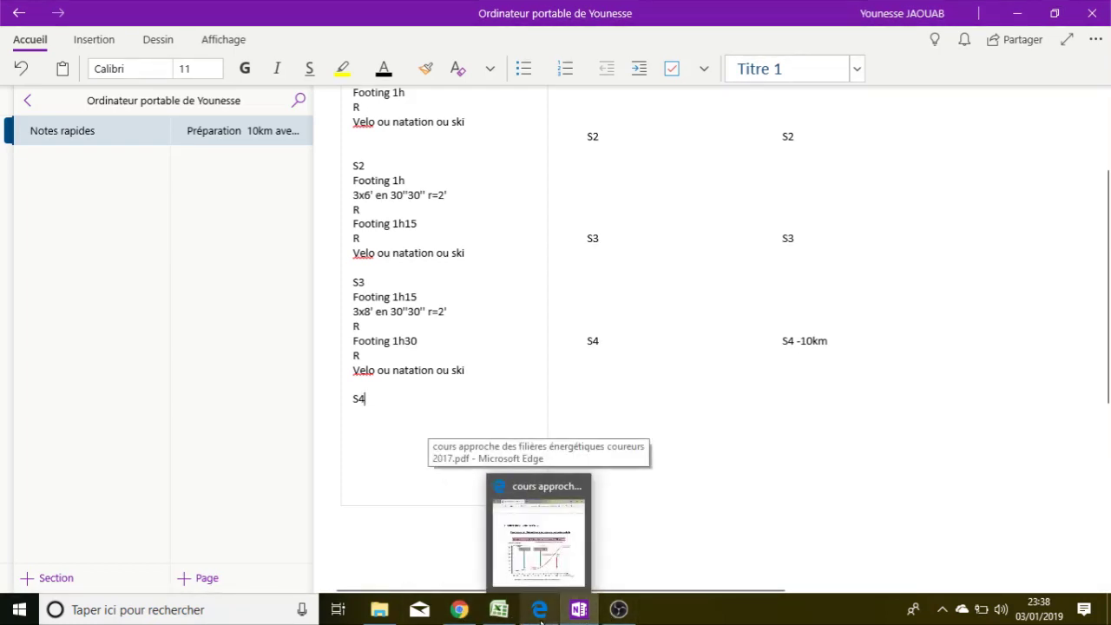
click(540, 618)
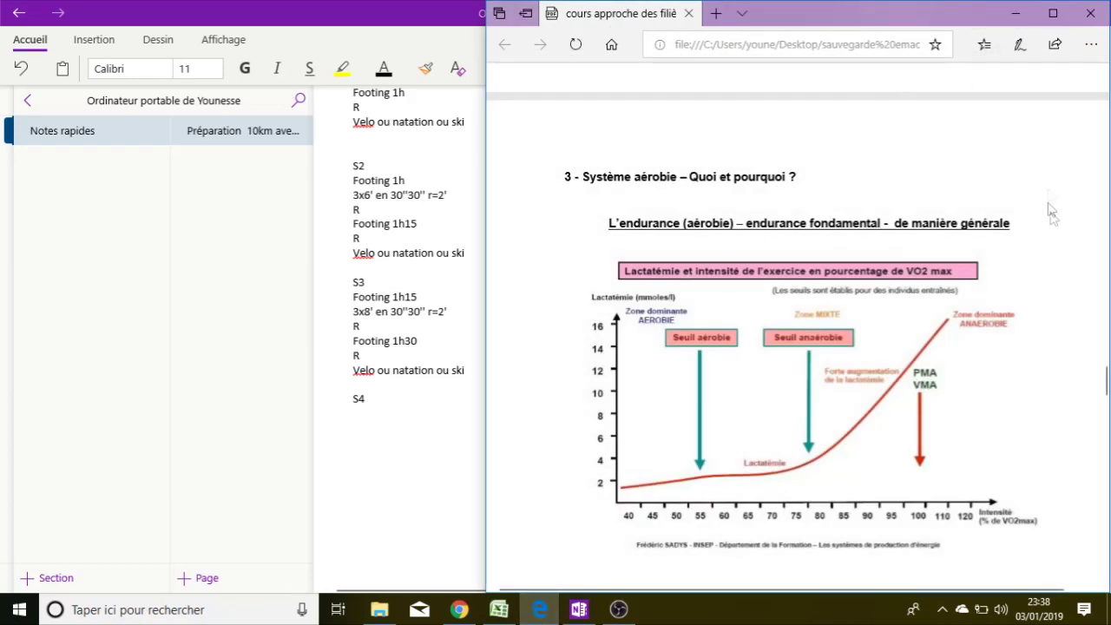
drag(1102, 380, 1101, 550)
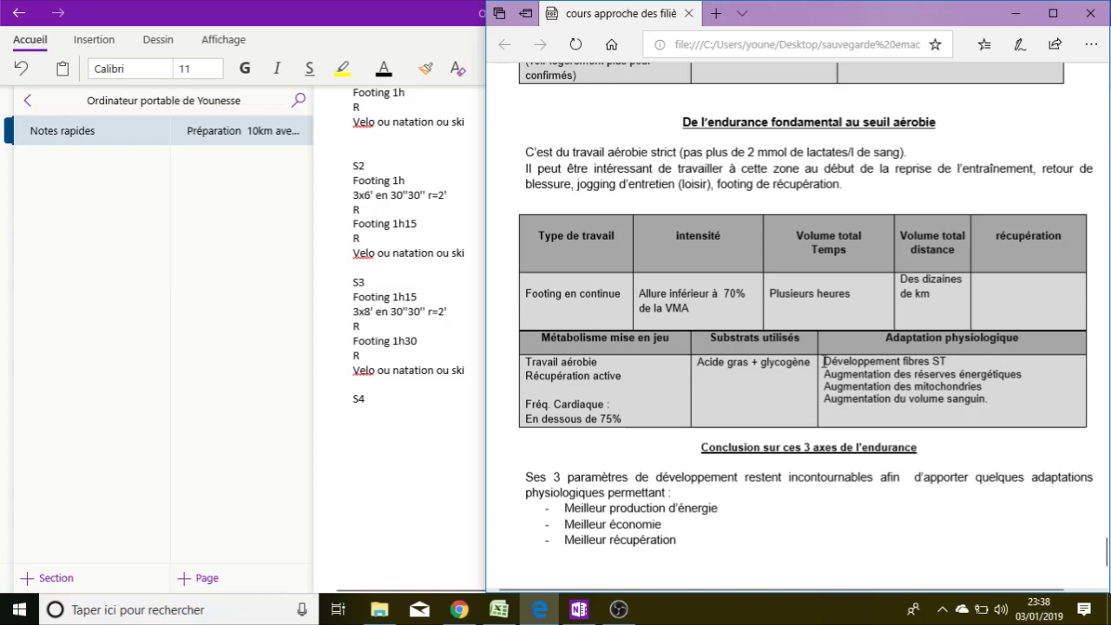
drag(825, 359, 987, 399)
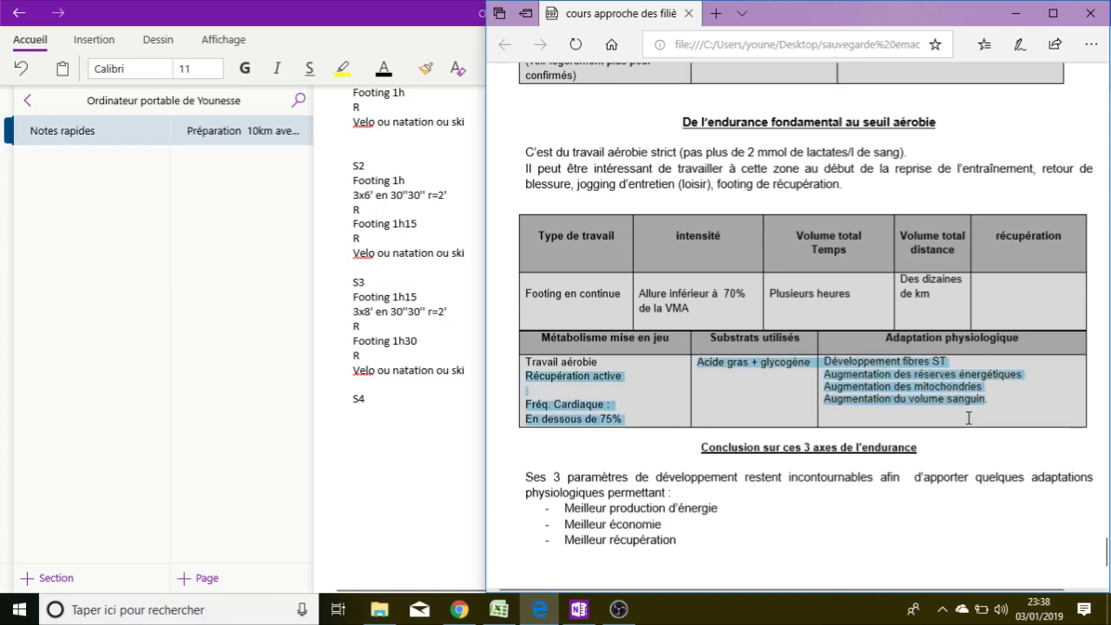
click(761, 506)
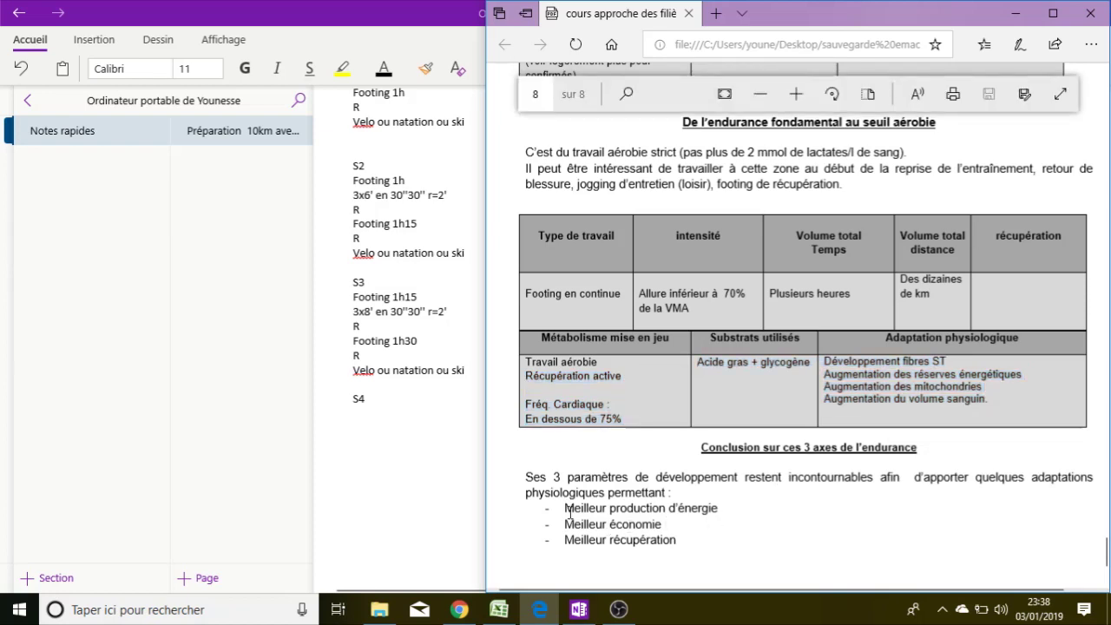
drag(564, 508, 710, 549)
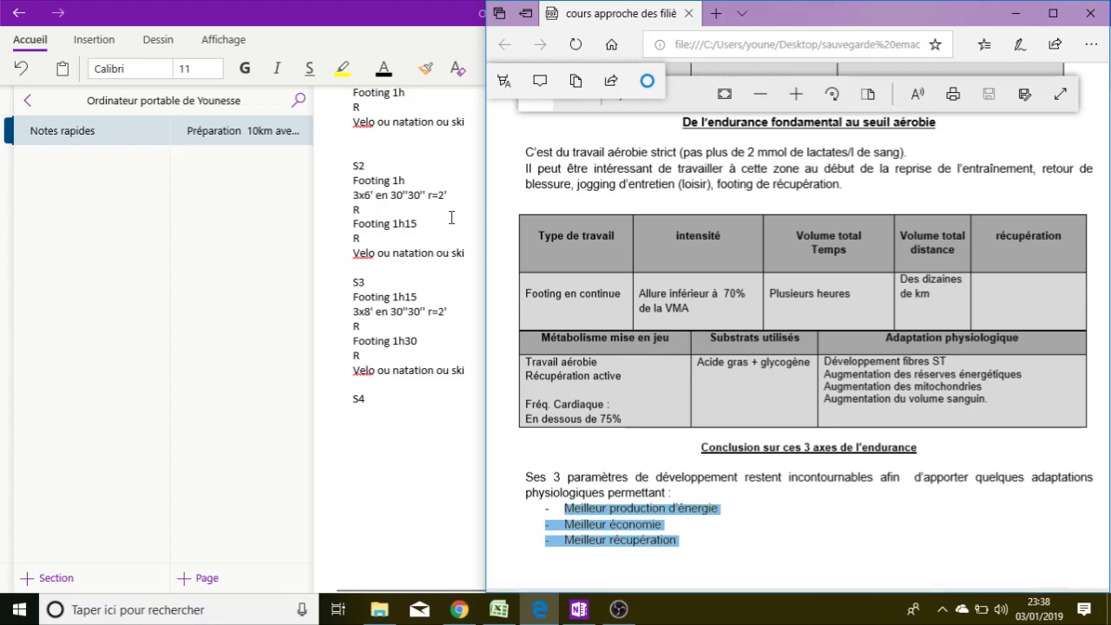
Step: Return to OneNote and copy the six session lines of S3 to a new line below the first column's S4 heading
click(378, 402)
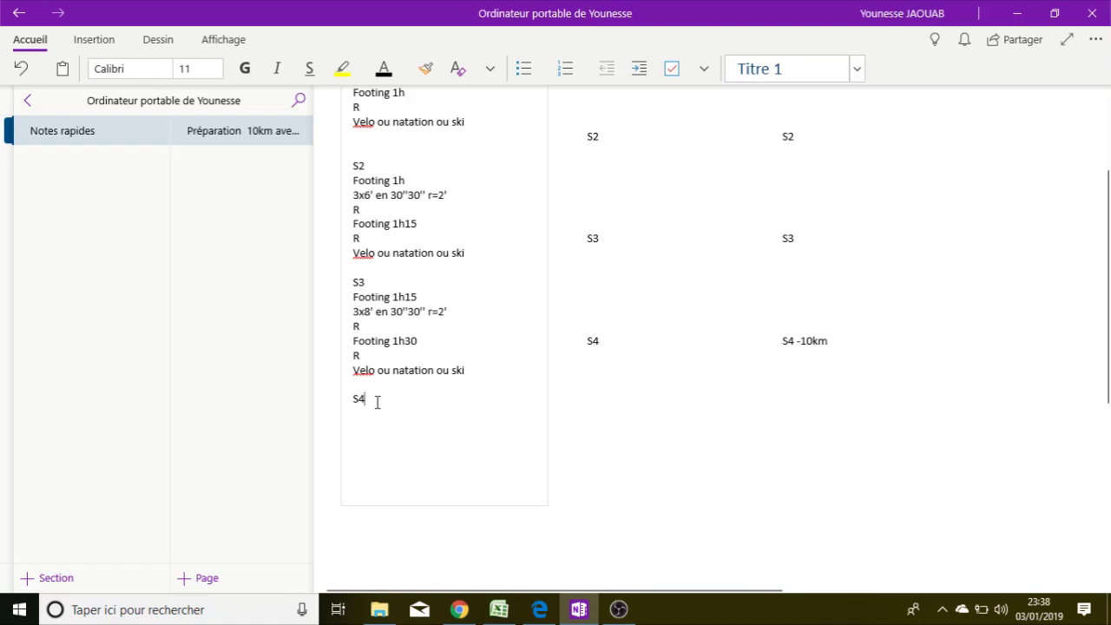
key(Return)
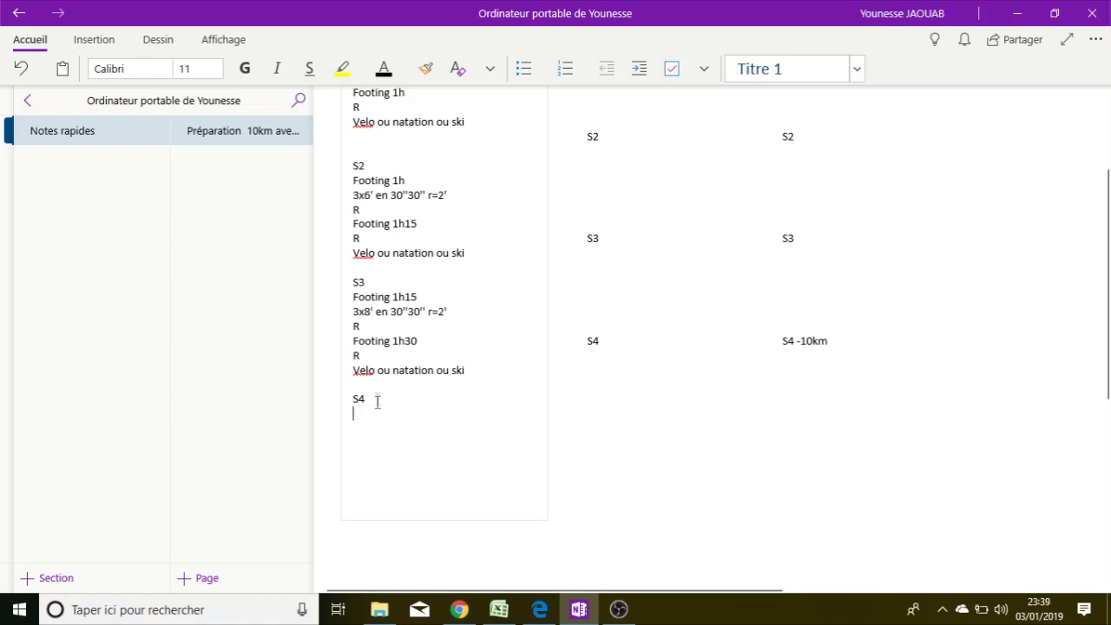
drag(353, 295, 472, 366)
key(ctrl+c)
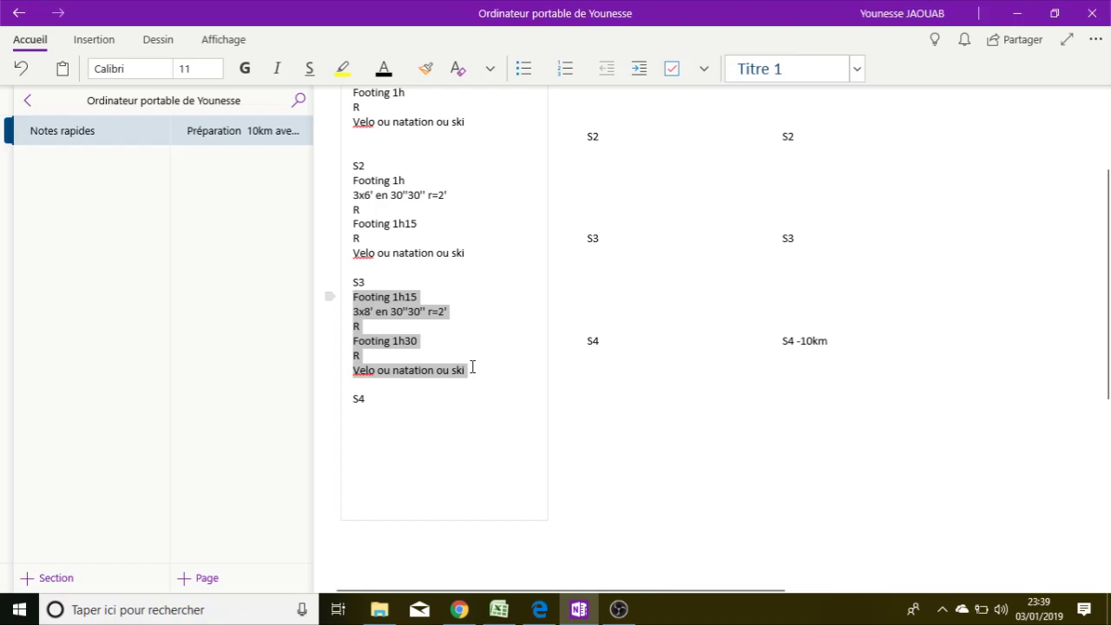
click(365, 415)
key(ctrl+v)
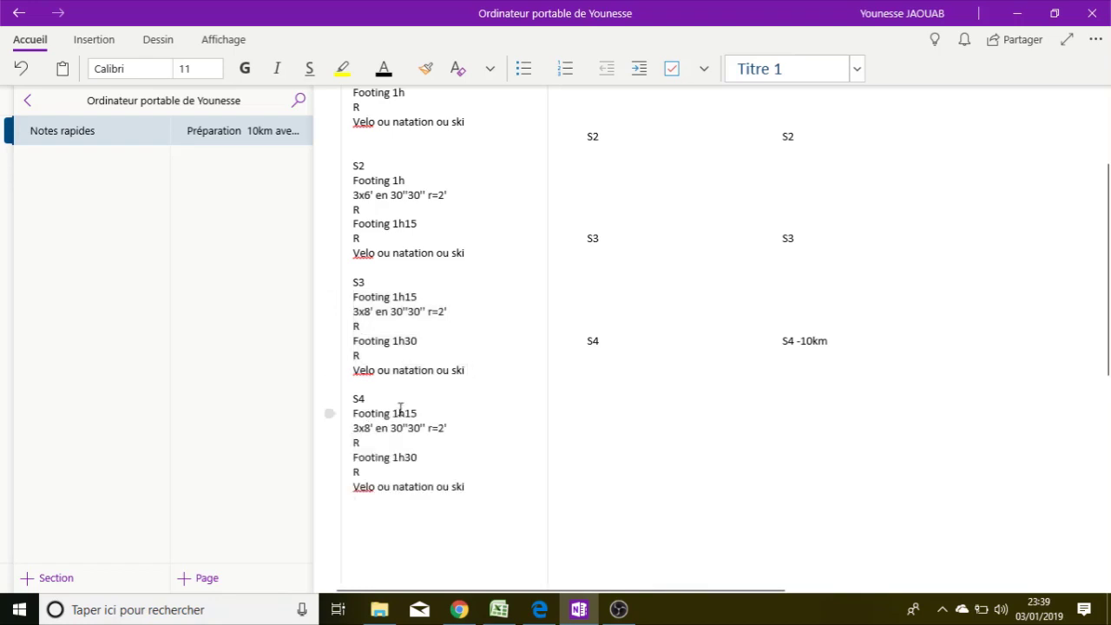
Step: Replace the first footing of S4 with "R" and change its interval session to "2x8' en 30''30''"
drag(418, 413, 358, 413)
key(BackSpace)
key(BackSpace)
text(r)
key(BackSpace)
text(R)
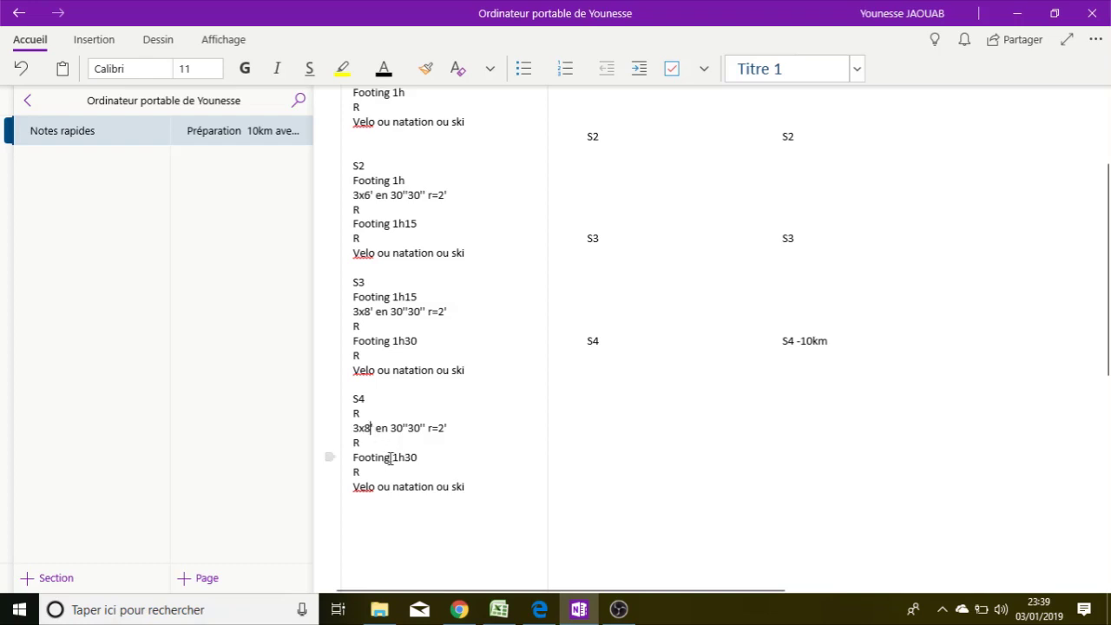
click(360, 428)
key(BackSpace)
text(2)
scroll(1104, 243, up, 3)
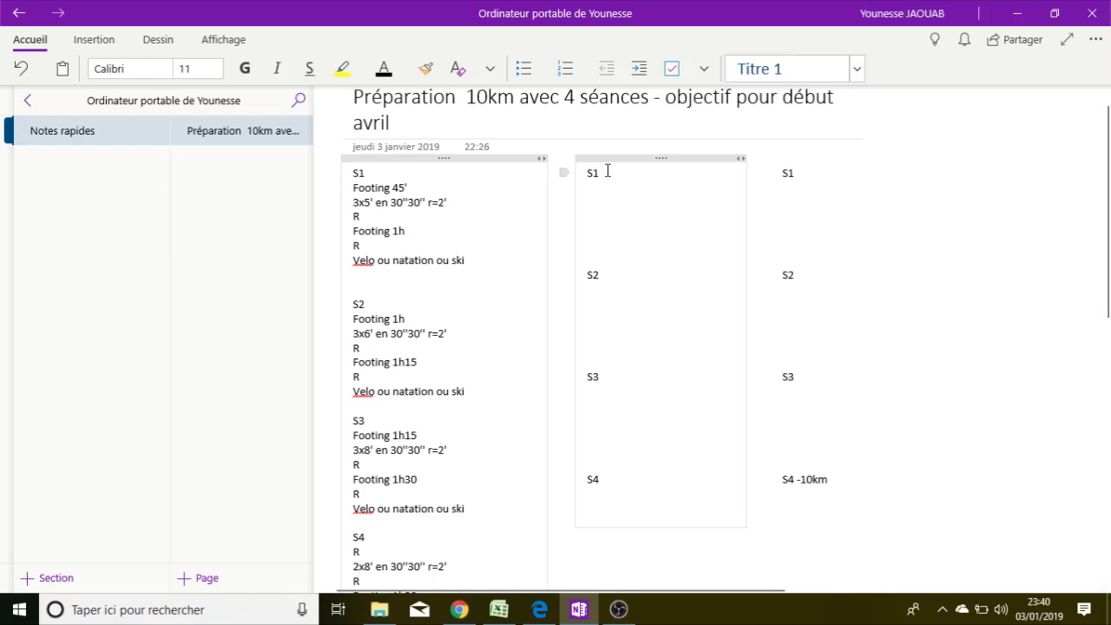
Step: Copy the six session lines of S3 in the first column to the line below the second column's S1 heading
drag(1105, 257, 1108, 302)
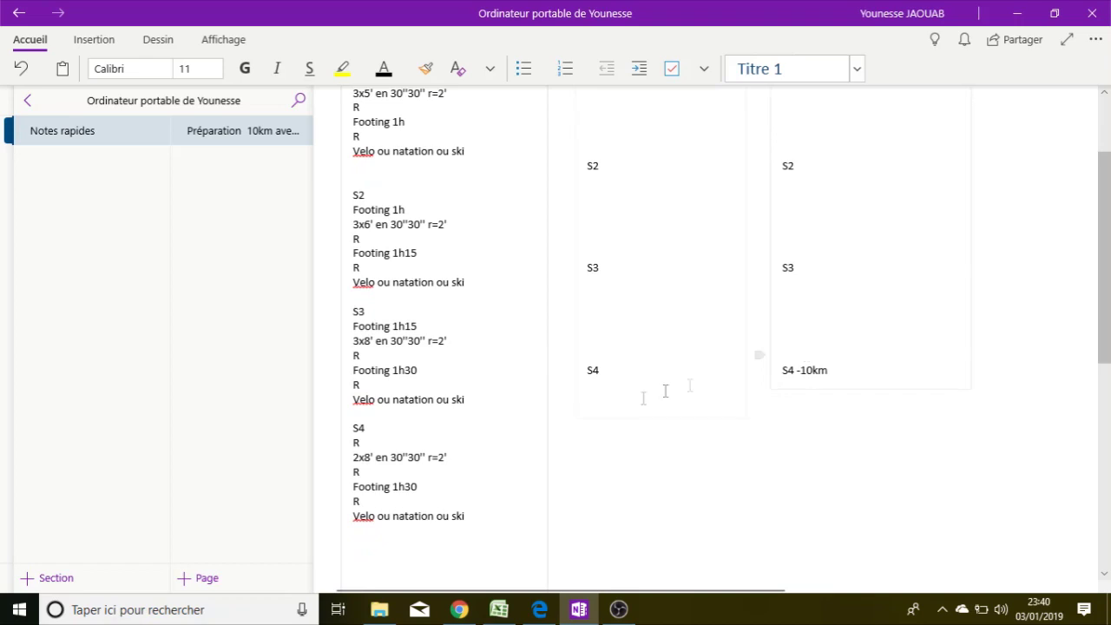
drag(352, 329, 472, 401)
key(ctrl+c)
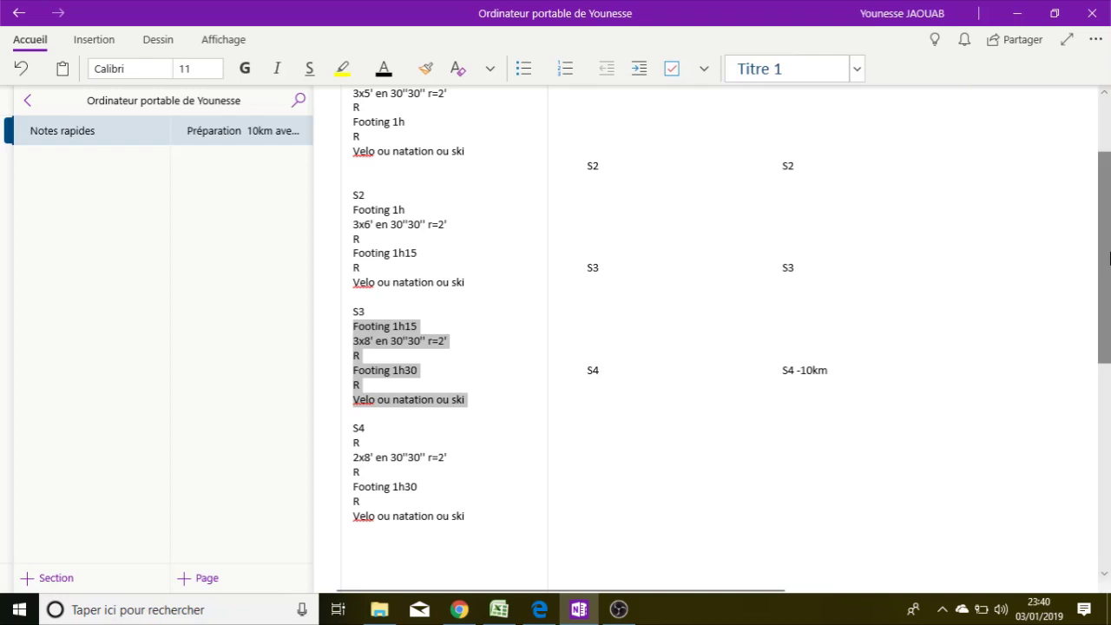
scroll(1108, 203, up, 3)
click(603, 204)
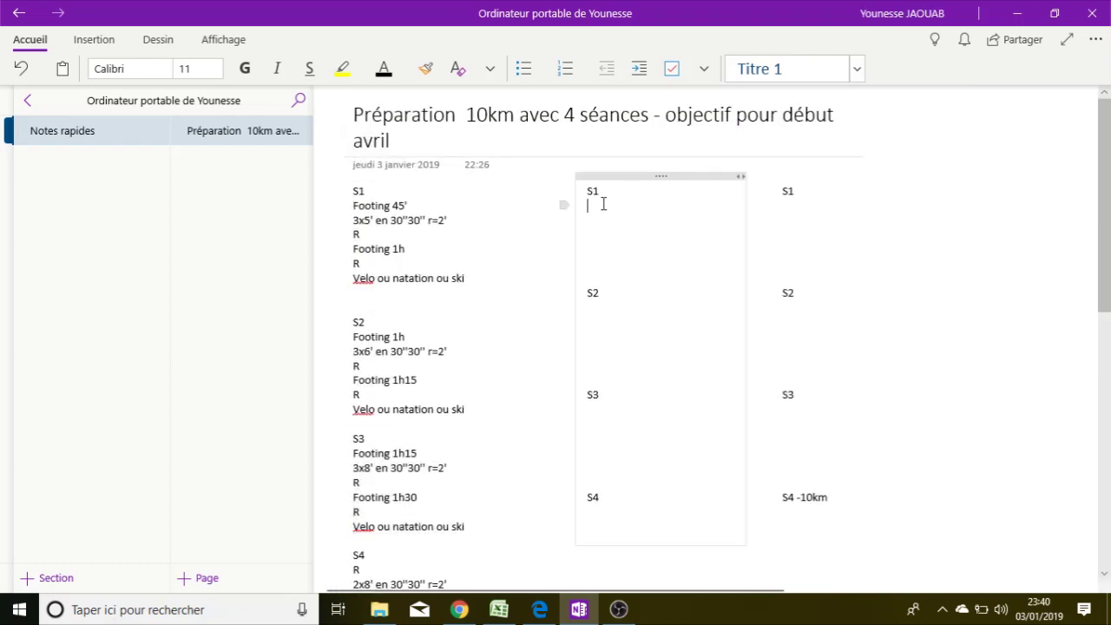
key(ctrl+v)
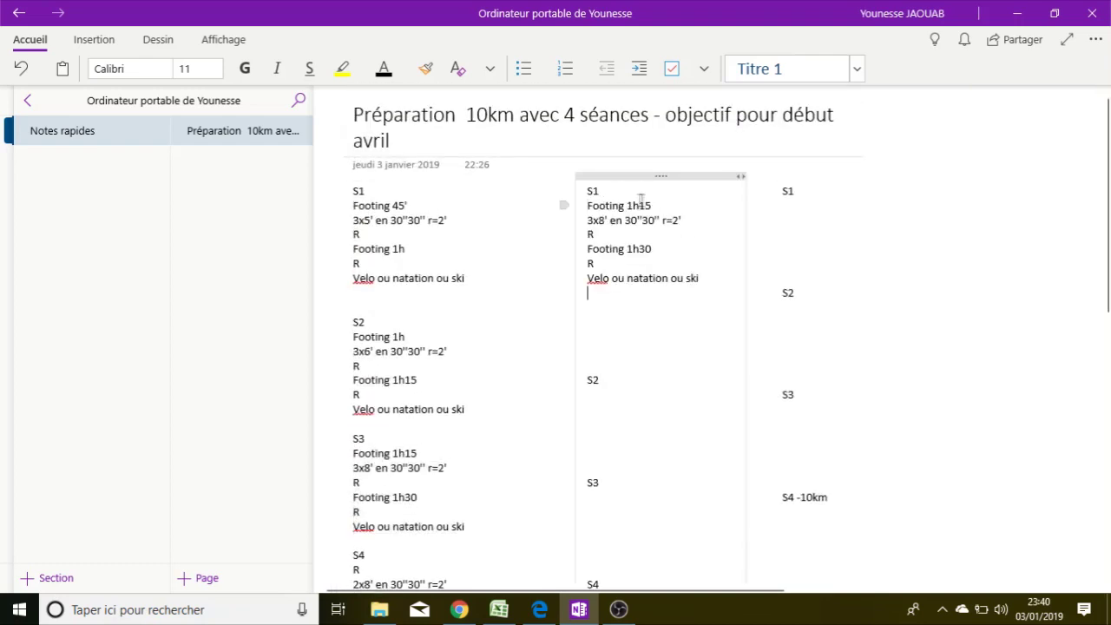
Step: In the second column's S1, set the first footing to 1h30 and the interval session to 3x10'
key(BackSpace)
key(BackSpace)
text(30)
click(602, 221)
key(BackSpace)
text(10)
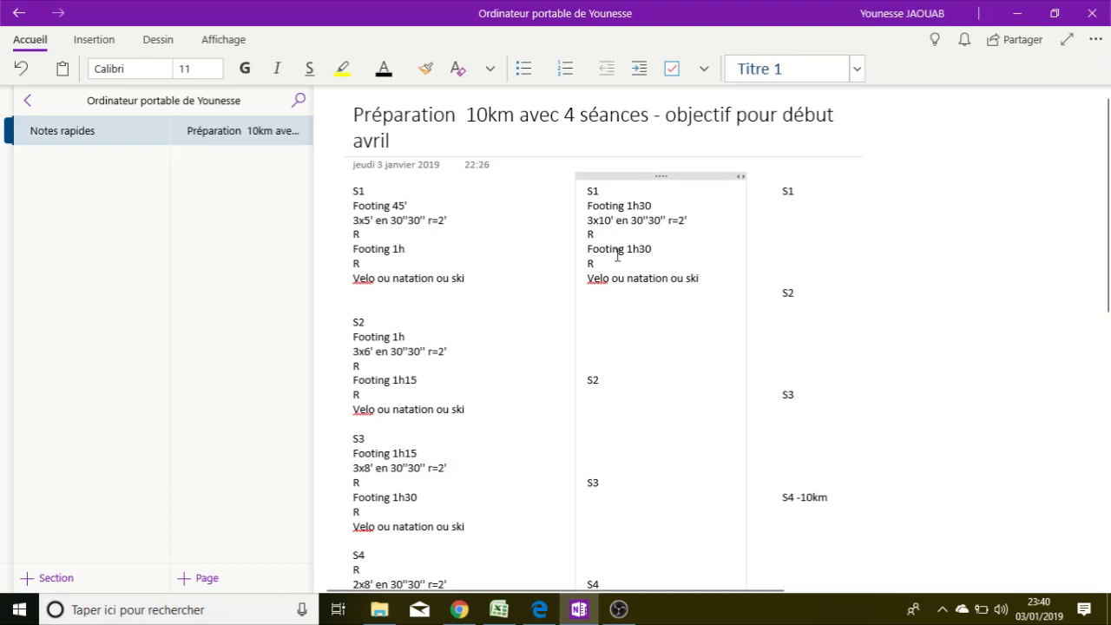
Step: Set the second footing of the second column's S1 to 1h45 and remove its "Velo ou natation ou ski" text
click(652, 251)
key(BackSpace)
key(BackSpace)
text(45)
drag(699, 278, 589, 277)
key(BackSpace)
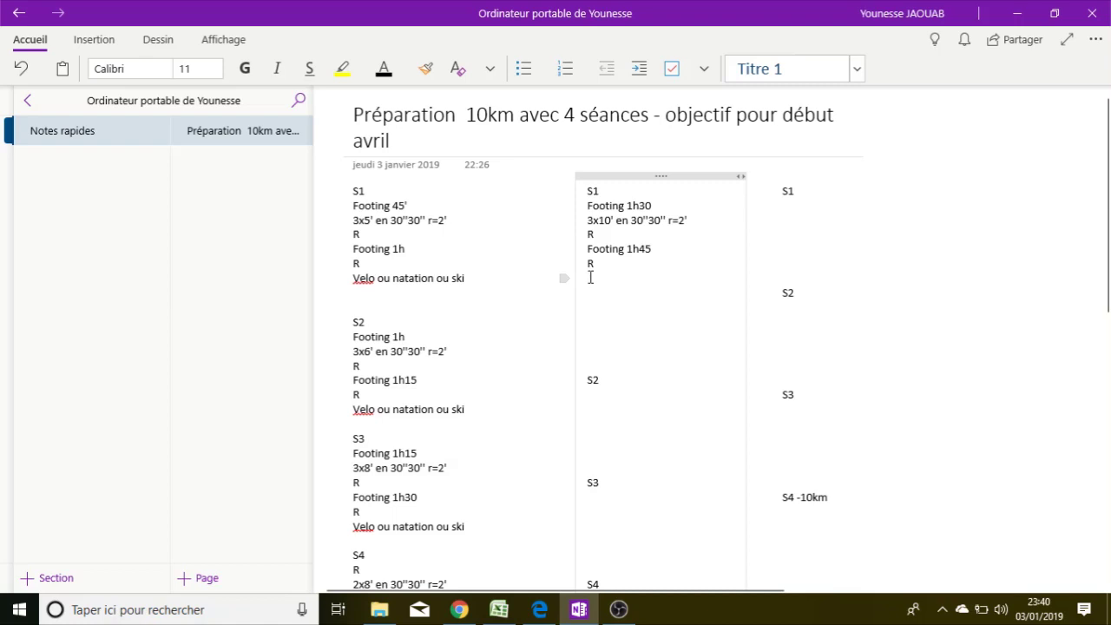
Step: Bring up the heart rate zone table in Excel and place a reduced OneNote window beside its colour zones
click(499, 609)
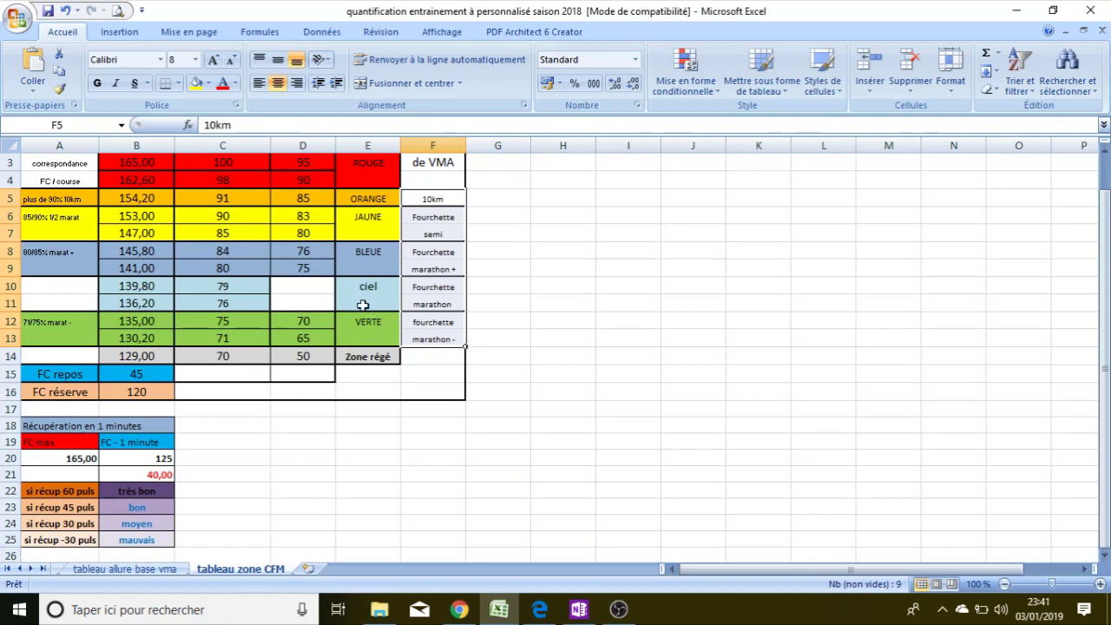
click(578, 609)
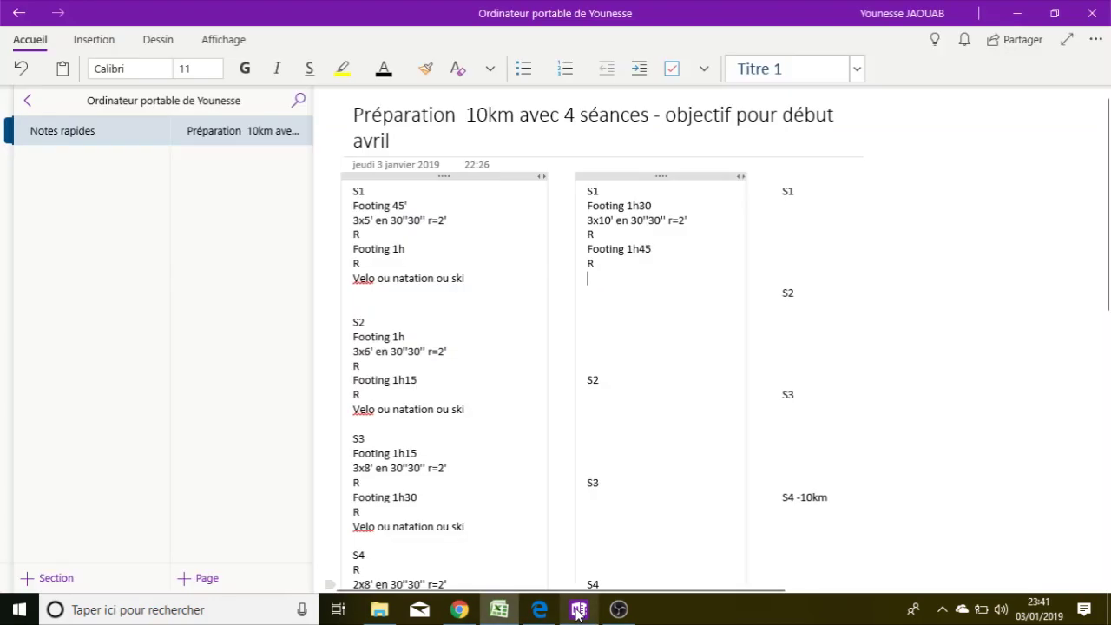
click(1053, 13)
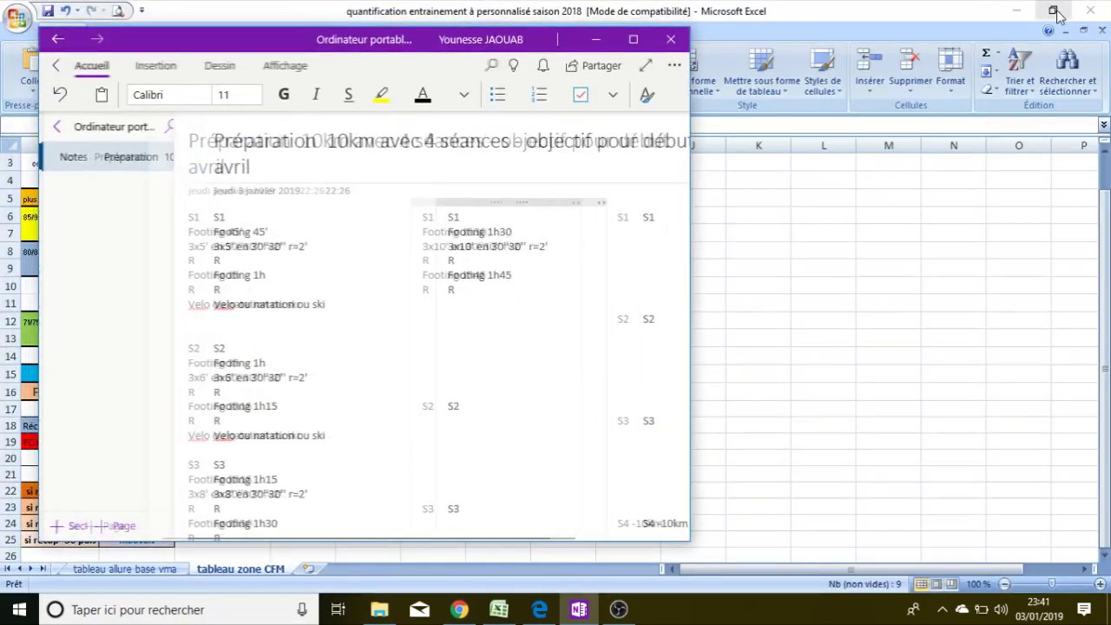
drag(269, 45, 628, 52)
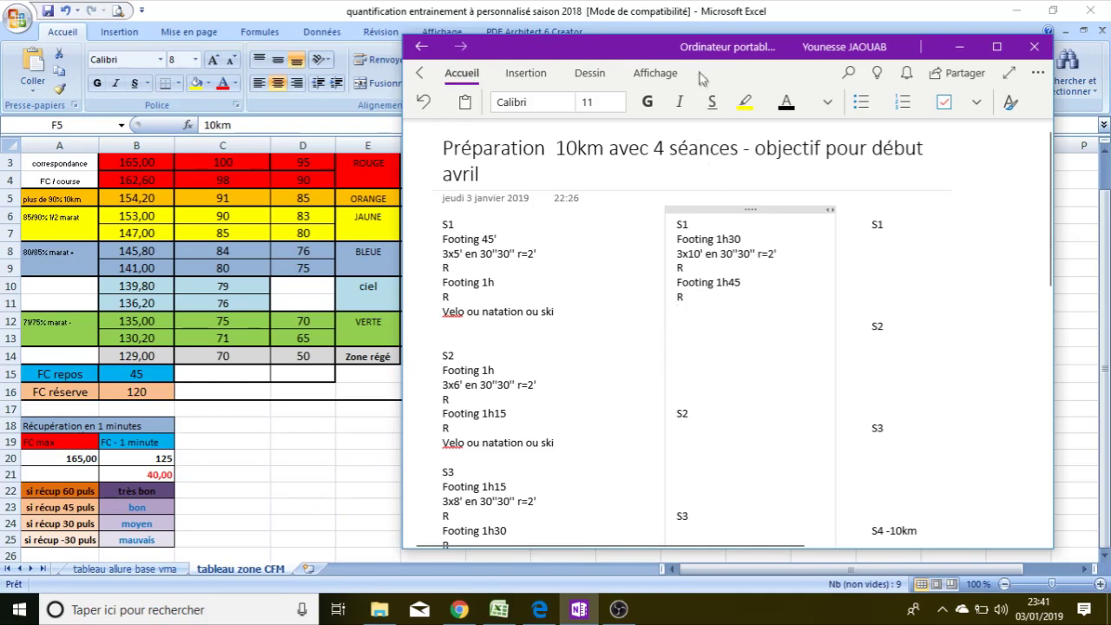
drag(668, 57, 732, 43)
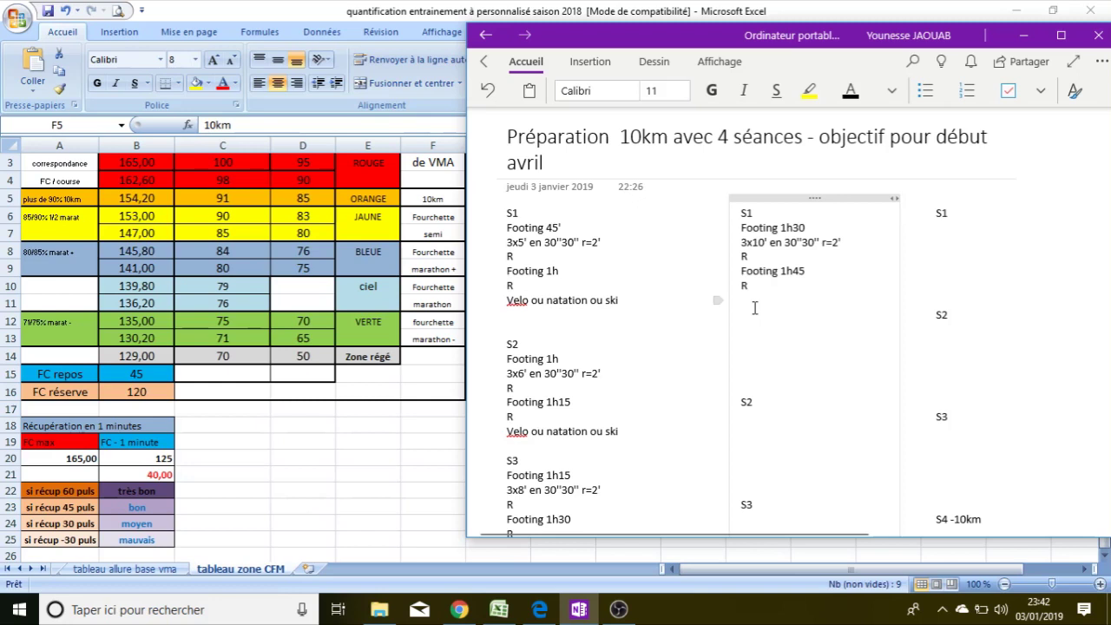
Step: Add the lines "10' ciel", "10' bleue", "10' jaune", "10'bleue" and "10' ciel" to the end of the second column's S1
text(10' ciel)
key(Return)
text(10' bleue)
key(Return)
text(10' jaune)
key(Return)
text(10'bleue)
key(Return)
text(10' iec)
key(BackSpace)
key(BackSpace)
key(BackSpace)
text(ciel)
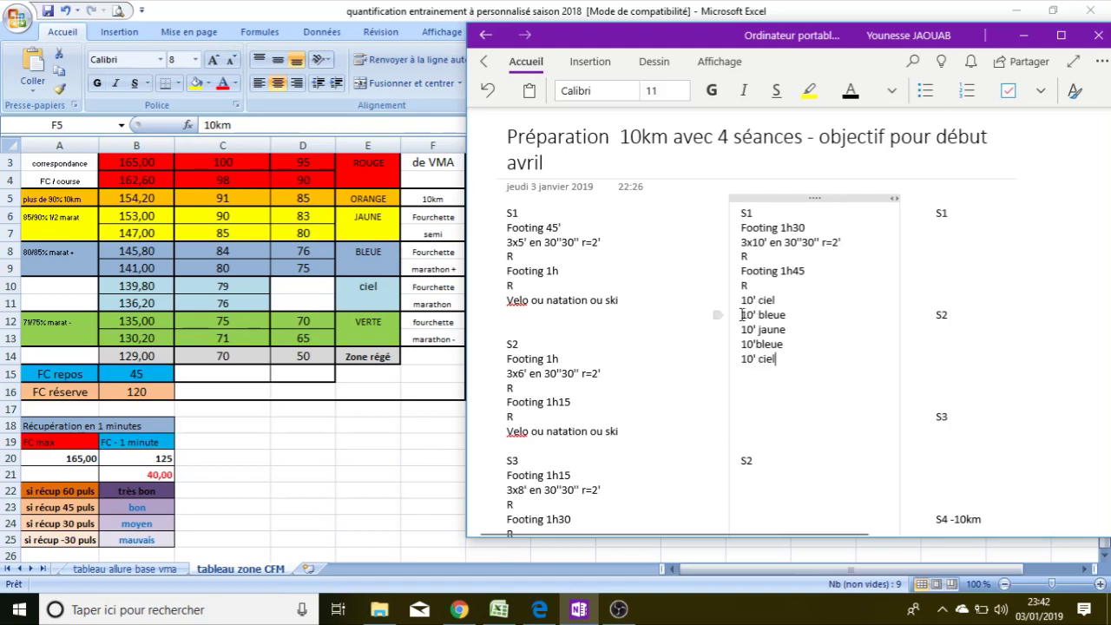
Step: Join the five zone lines into one session reading "10' ciel+ 10' bleue + 10' jaune +10'bleue +10' ciel"
click(742, 315)
key(BackSpace)
text(+ 10' bleue)
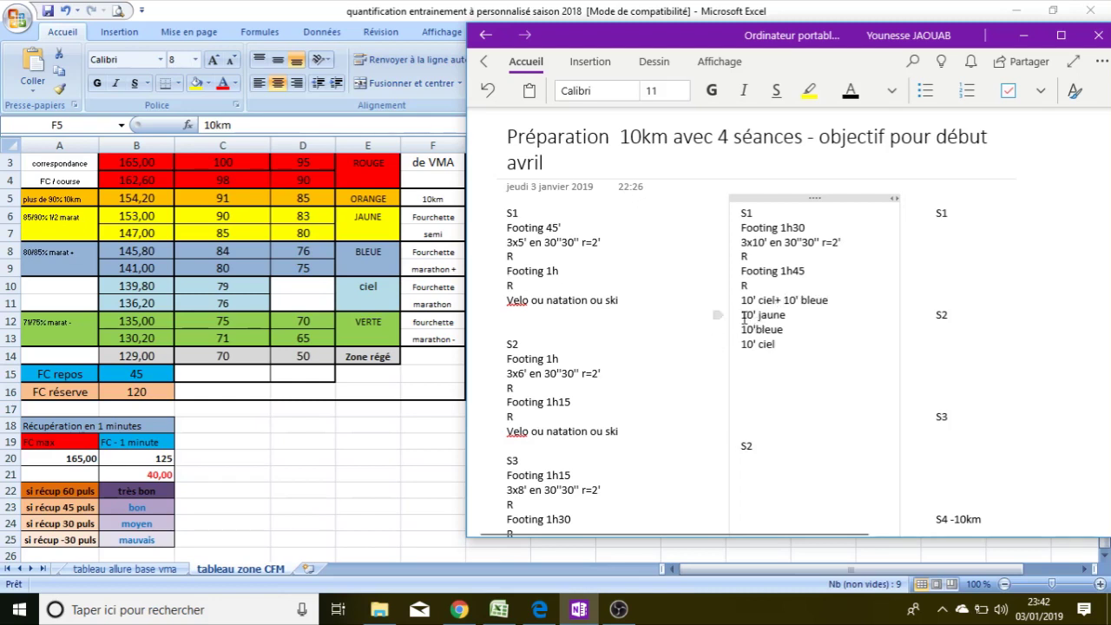
click(743, 315)
key(BackSpace)
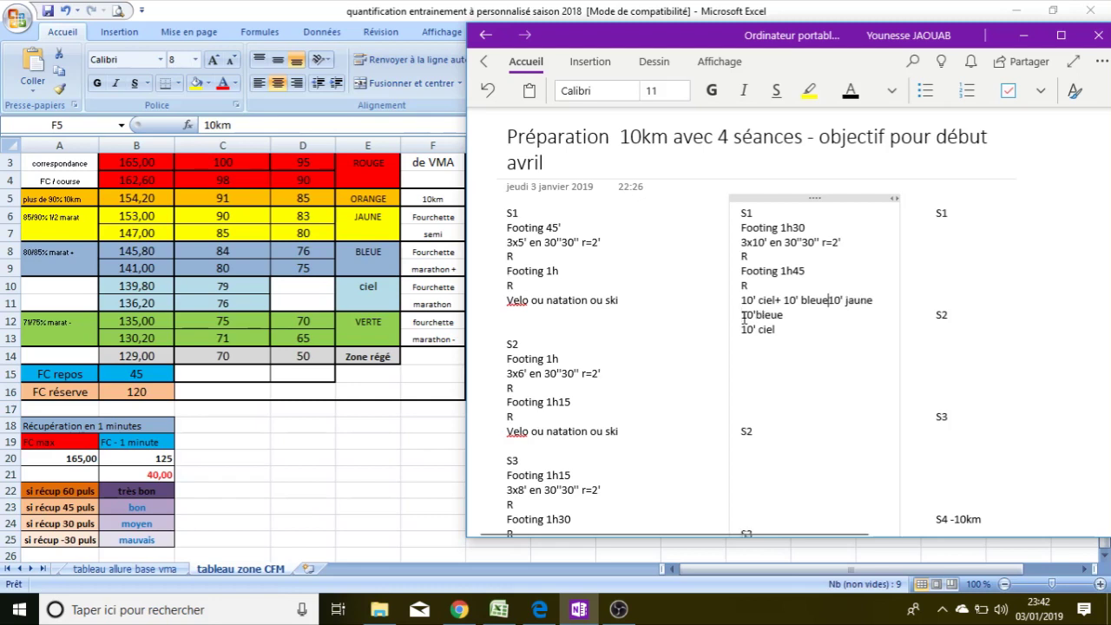
text(+)
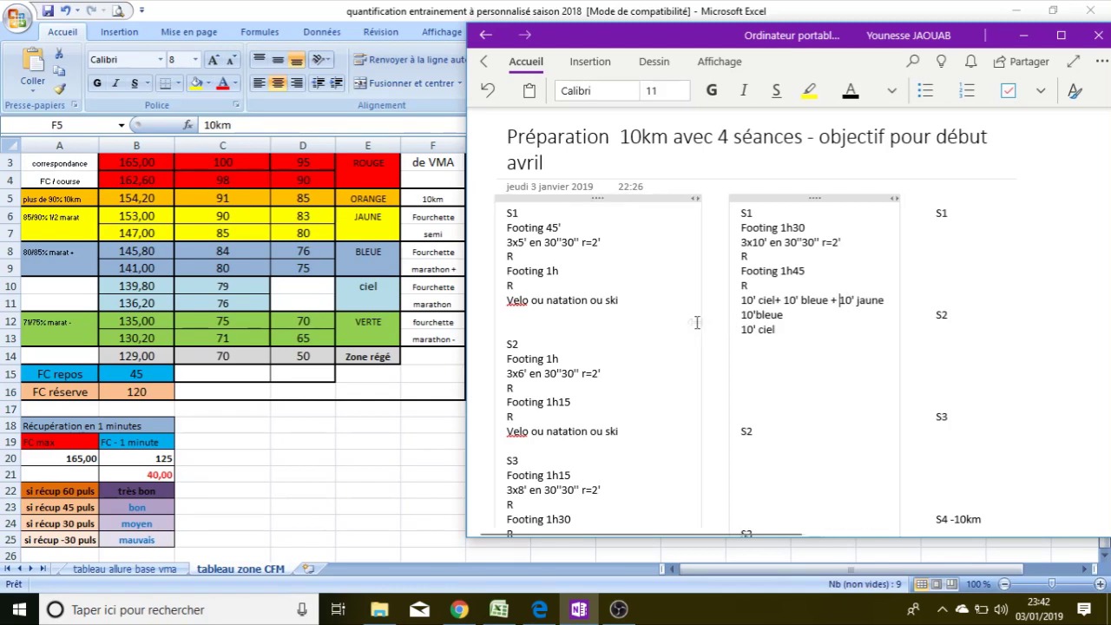
click(742, 316)
text(+)
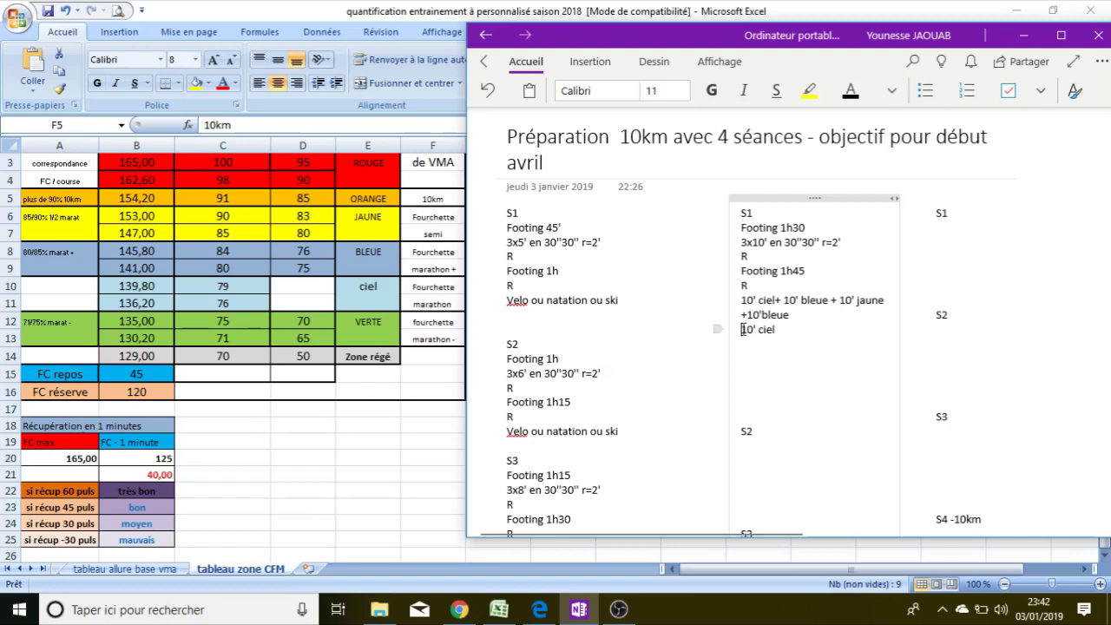
key(BackSpace)
text(+10' ciel)
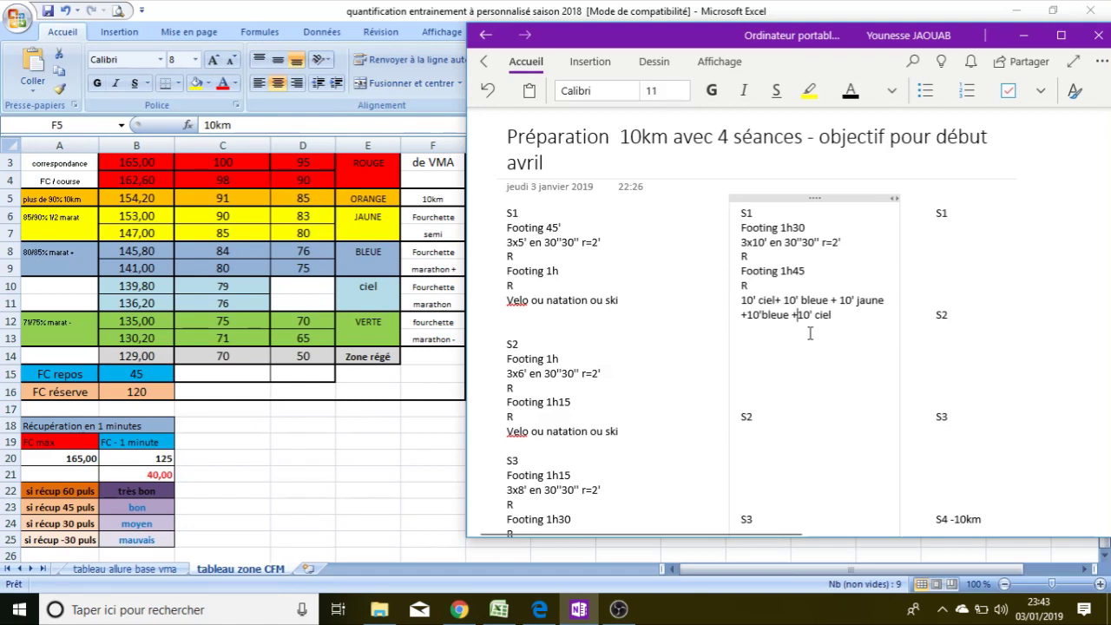
Step: Remove the surplus blank lines above the second column's S2 heading
click(754, 400)
key(BackSpace)
key(BackSpace)
key(BackSpace)
key(BackSpace)
key(BackSpace)
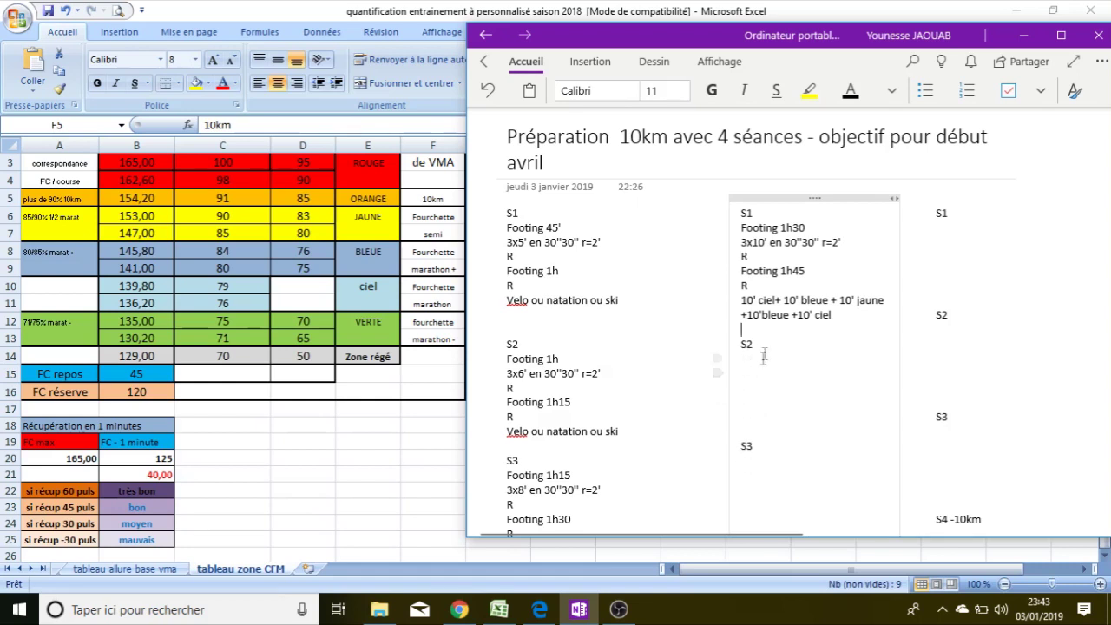
Step: Copy all the S1 sessions of the second column to the line below its S2 heading
click(740, 227)
drag(740, 227, 878, 310)
key(ctrl+c)
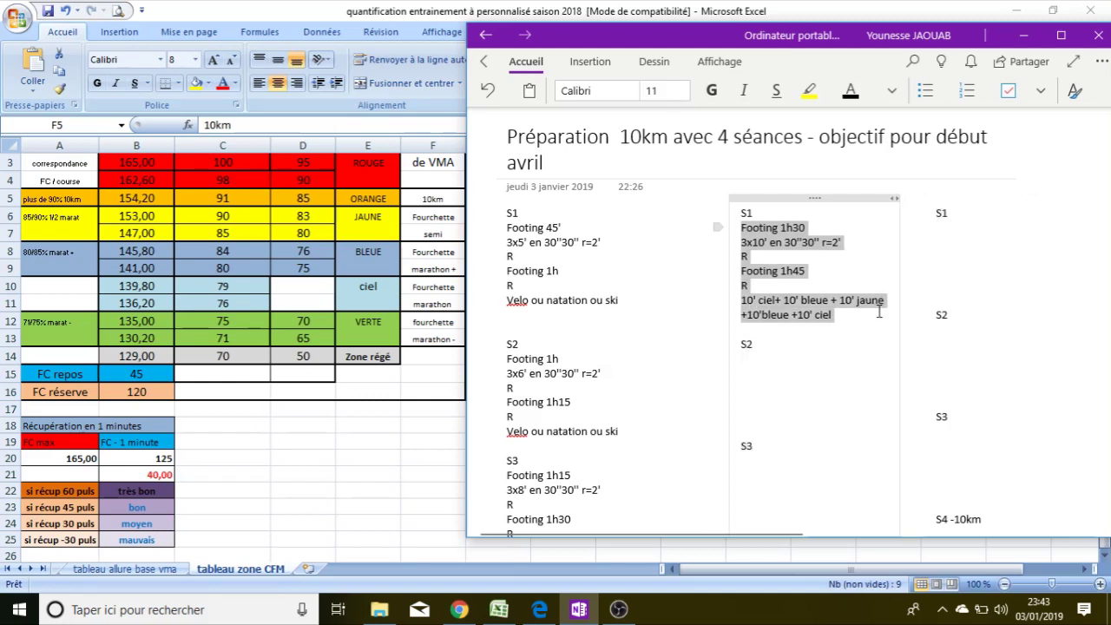
click(746, 365)
key(ctrl+v)
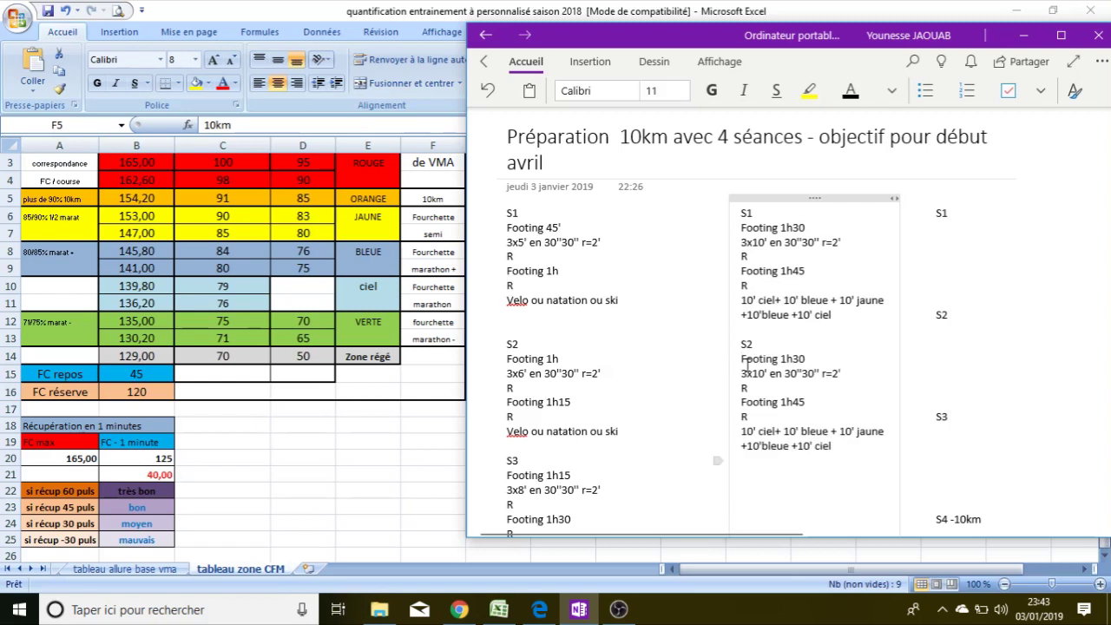
Step: Set the two footings of the second column's S2 to 1h45 and 2h
click(806, 360)
key(BackSpace)
key(BackSpace)
text(45)
click(806, 402)
key(BackSpace)
key(BackSpace)
key(BackSpace)
key(BackSpace)
text(2h)
Step: In the second column's S2, change the interval session to 2x15' and both "bleue" blocks to 15'
click(747, 373)
key(BackSpace)
text(2)
click(766, 373)
key(BackSpace)
text(5)
key(BackSpace)
text(5)
key(BackSpace)
text(5)
Step: Remove the surplus blank lines above the second column's S3 heading, keeping a single one
click(773, 482)
key(Return)
key(Return)
key(Return)
text(S3)
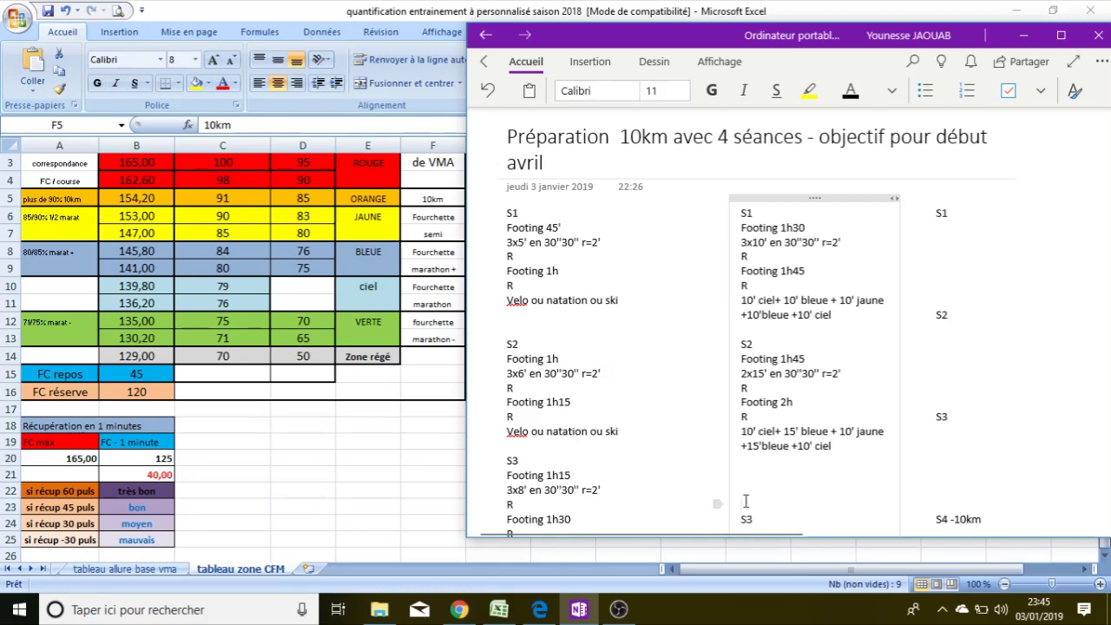
scroll(744, 501, down, 1)
click(742, 501)
key(BackSpace)
key(BackSpace)
key(BackSpace)
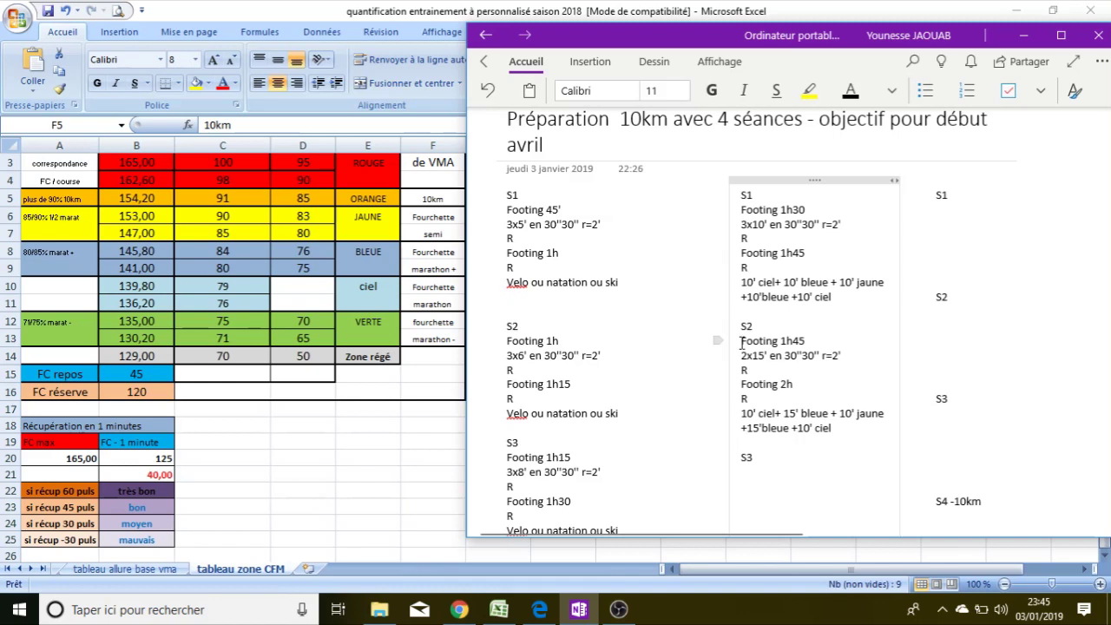
Step: Copy all the S2 sessions of the second column to the line below its S3 heading
drag(742, 341, 863, 427)
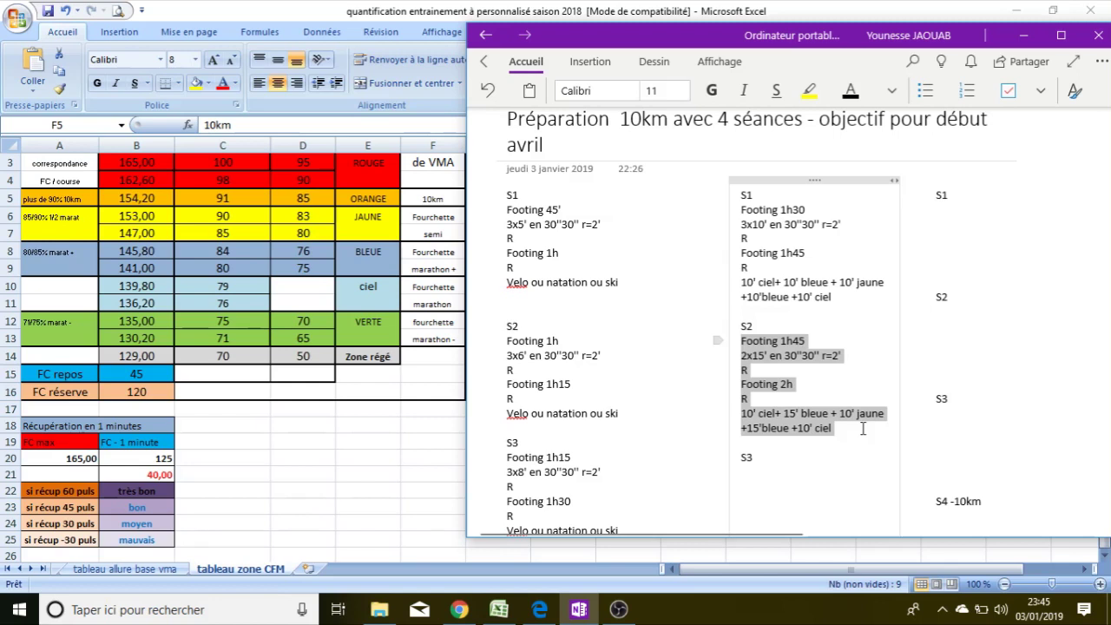
click(752, 473)
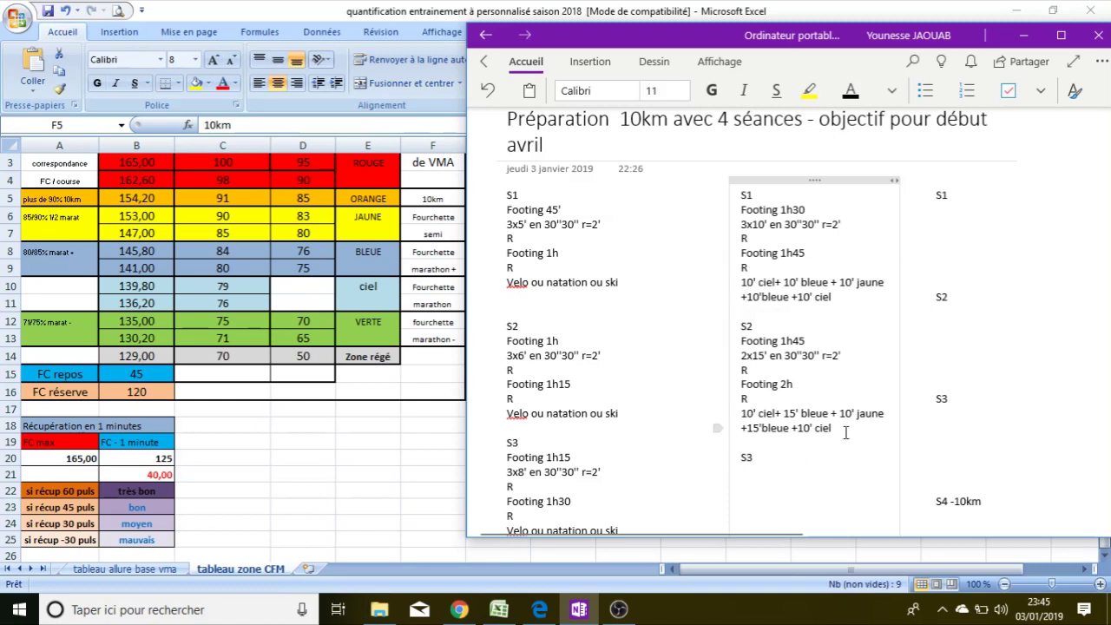
drag(849, 429, 744, 341)
key(ctrl+c)
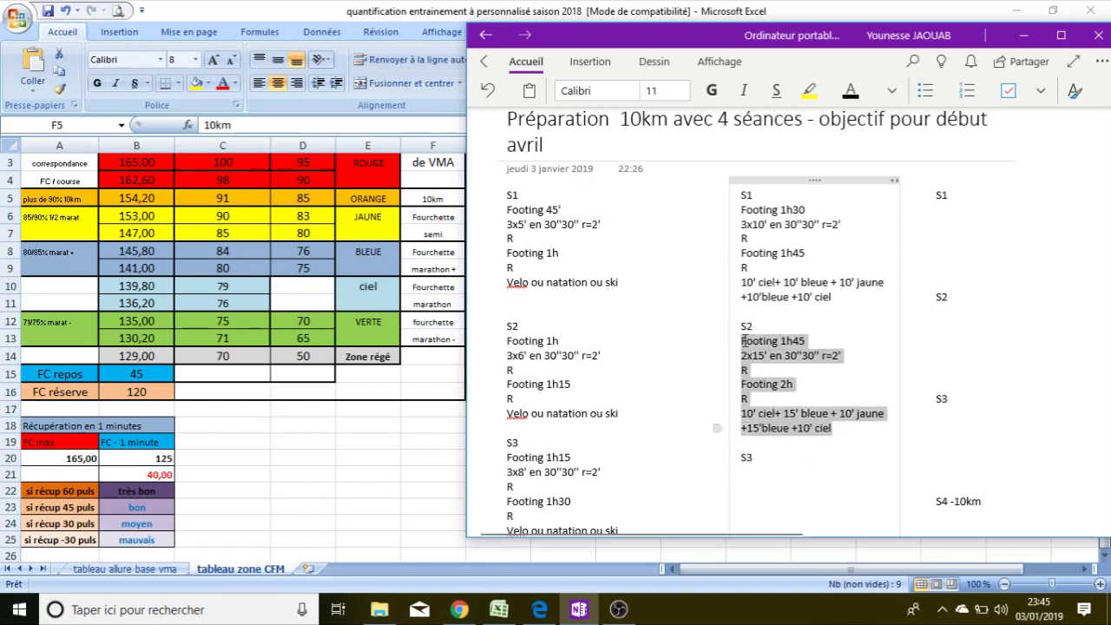
click(745, 474)
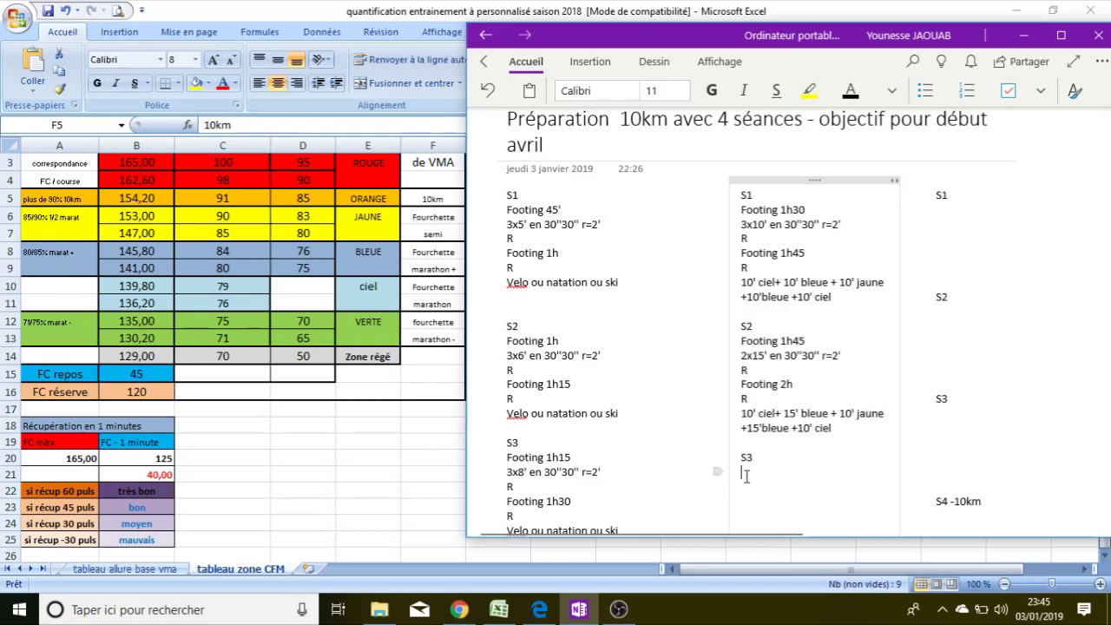
key(ctrl+v)
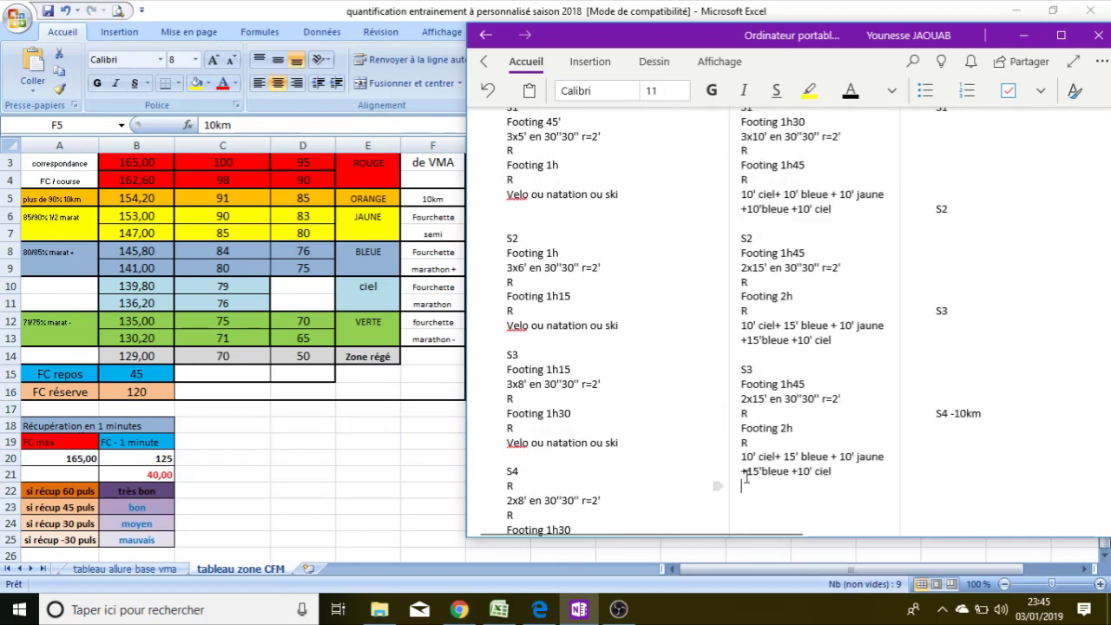
Step: Set the first footing of the second column's S3 to 2h
click(781, 384)
key(BackSpace)
text(2)
click(807, 384)
key(BackSpace)
key(BackSpace)
Step: Change the interval session of the second column's S3 to "30' en 30''30''", without the recovery value
click(747, 399)
key(BackSpace)
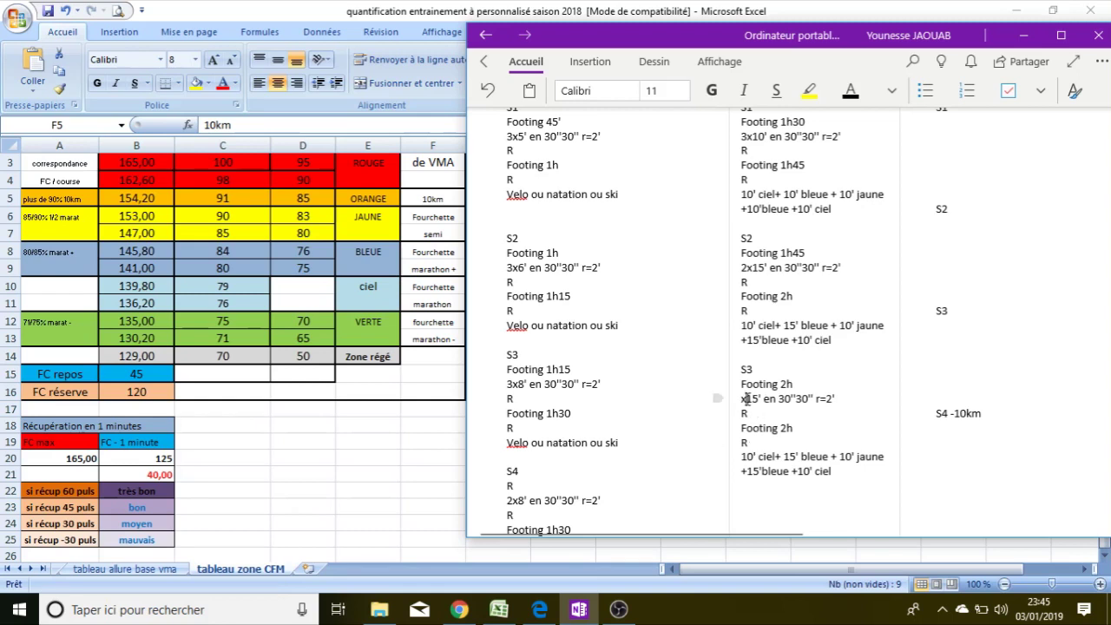
key(Delete)
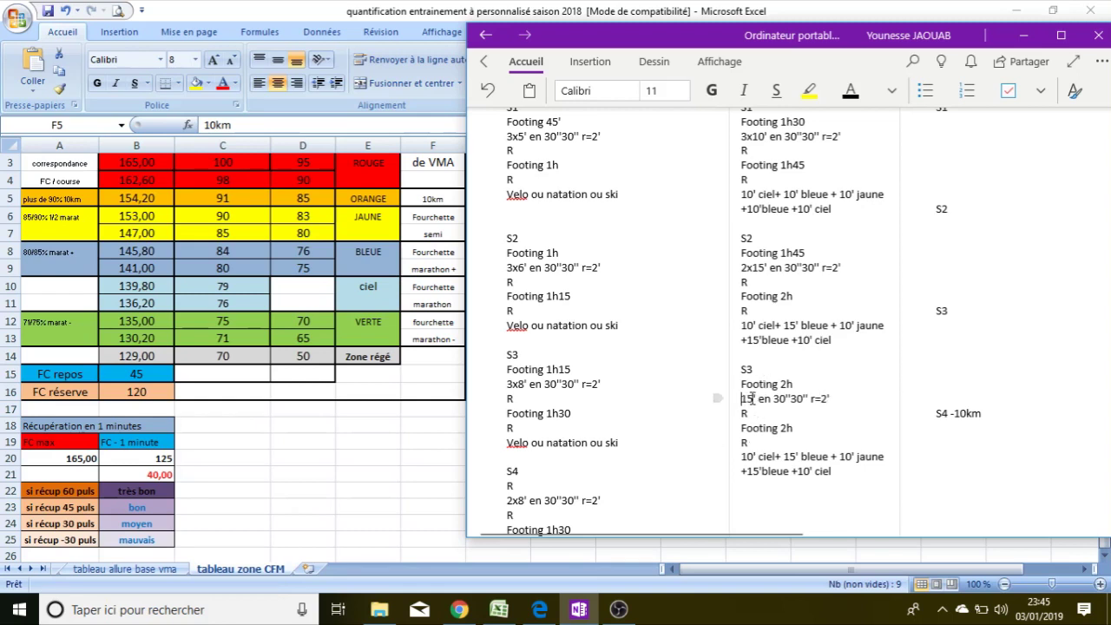
key(Delete)
key(Delete)
text(30)
key(BackSpace)
key(BackSpace)
key(BackSpace)
key(BackSpace)
key(BackSpace)
Step: Delete the second footing and the "R" under it from the second column's S3, and add "R" after the zone session
triple_click(742, 431)
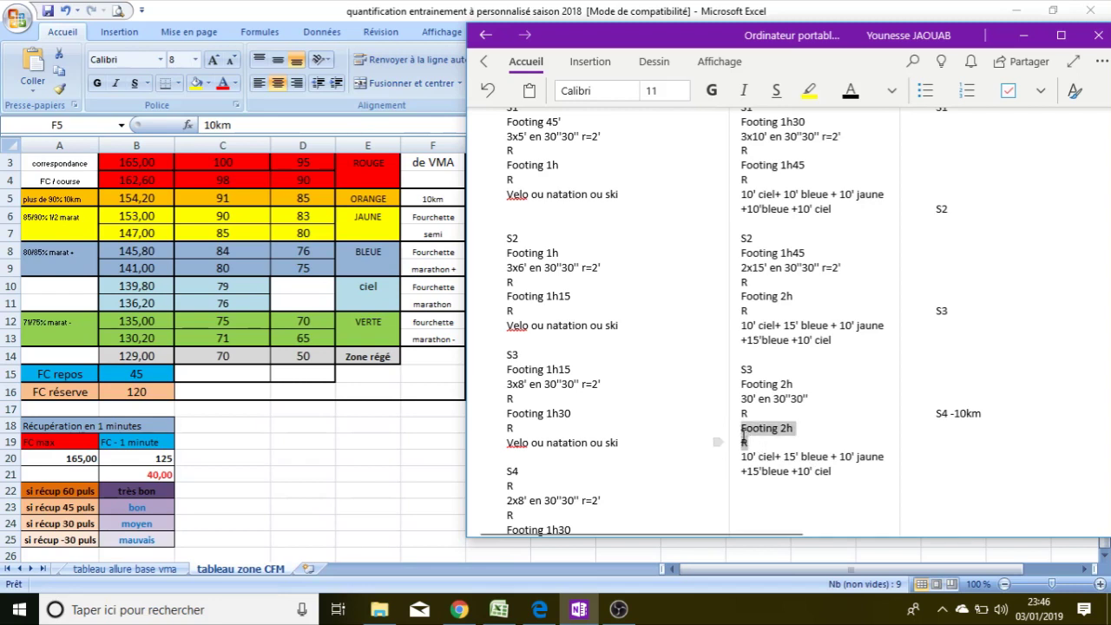
click(809, 430)
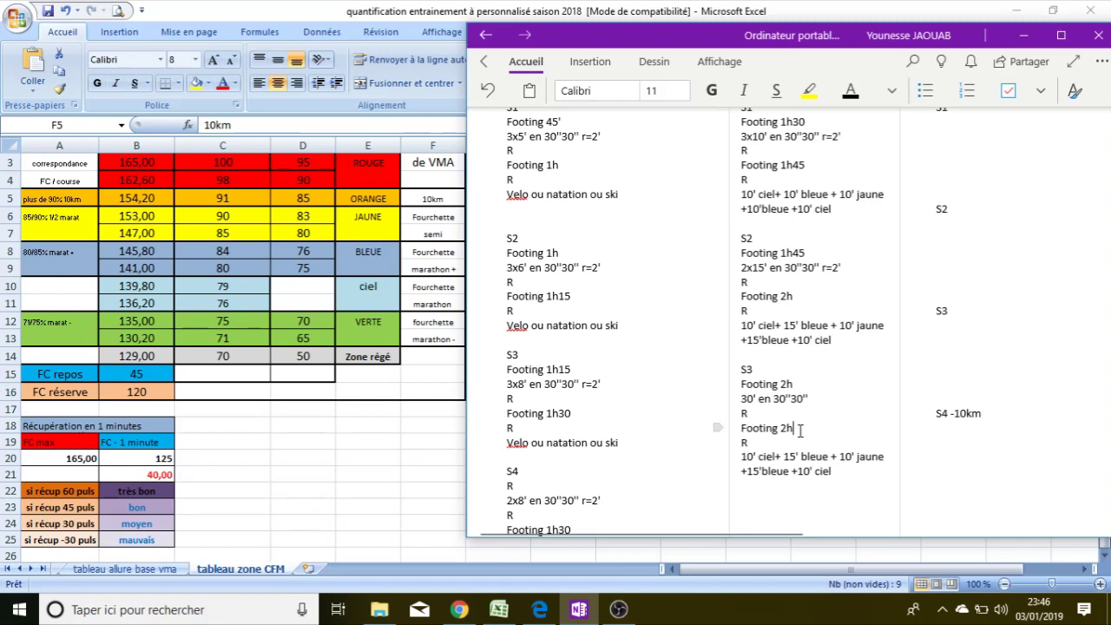
triple_click(744, 432)
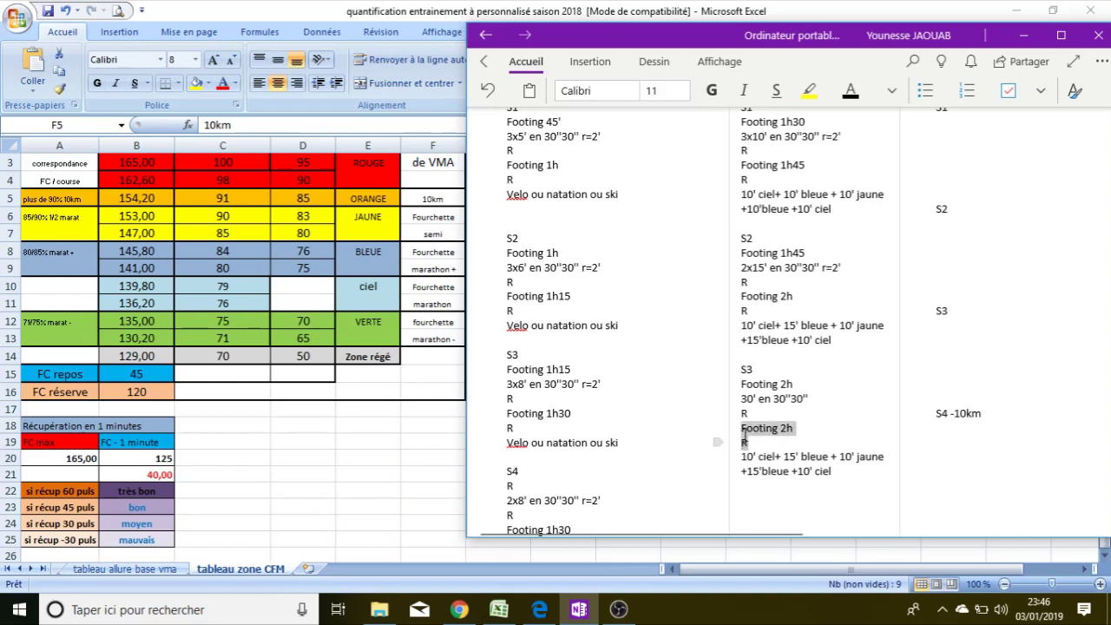
key(Delete)
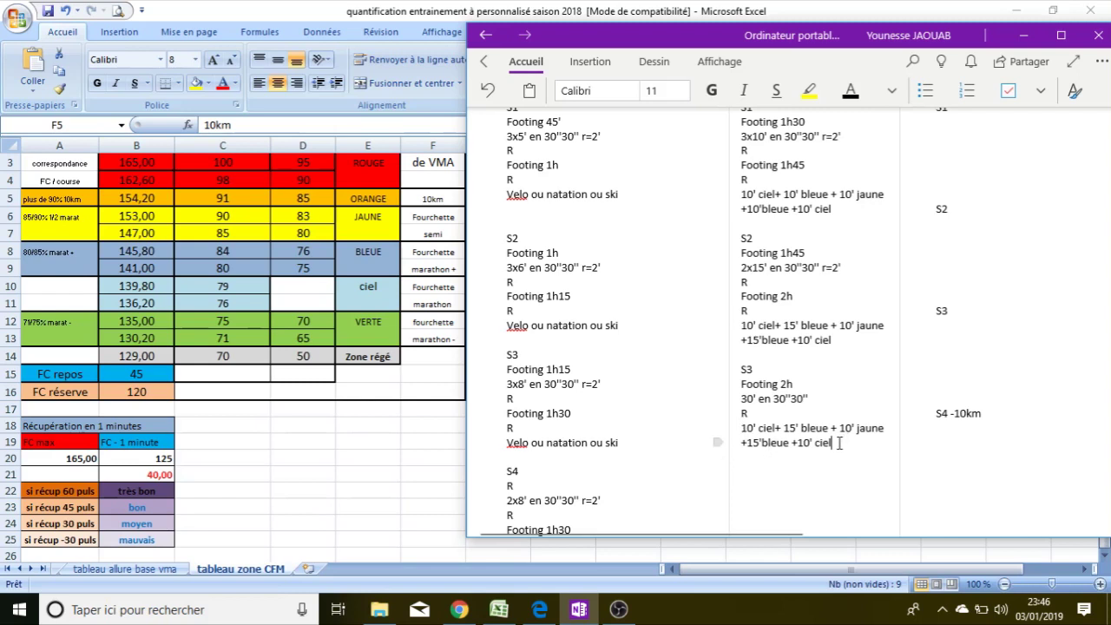
text(R)
key(Return)
Step: Remove the "10' jaune" block from the zone session of the second column's S3
click(845, 439)
click(851, 428)
key(BackSpace)
key(BackSpace)
drag(870, 428, 843, 429)
key(BackSpace)
key(BackSpace)
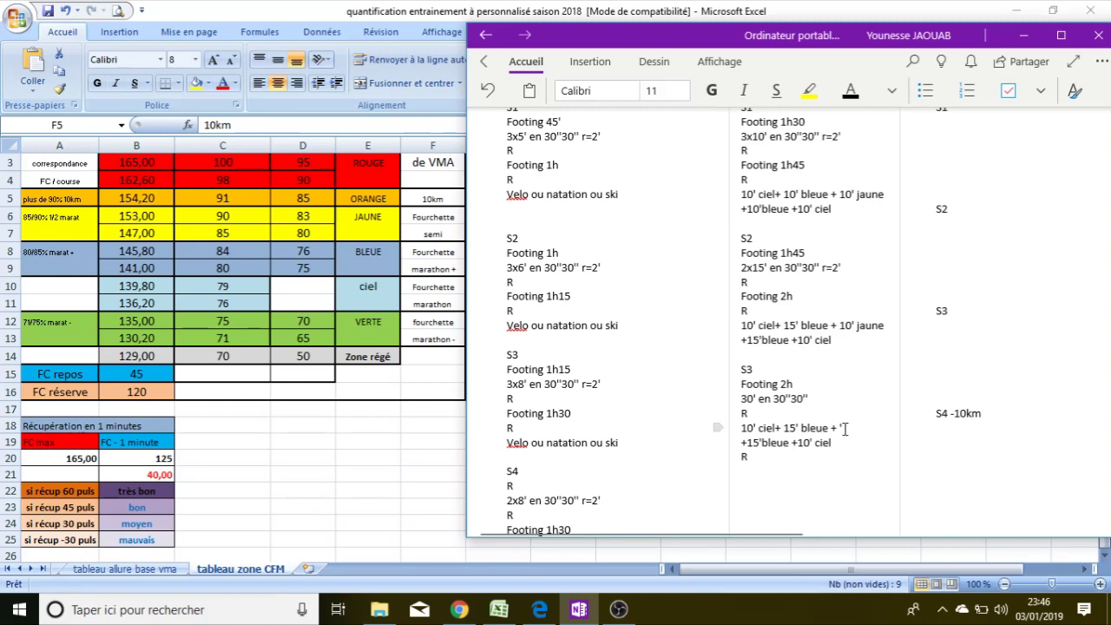
key(Delete)
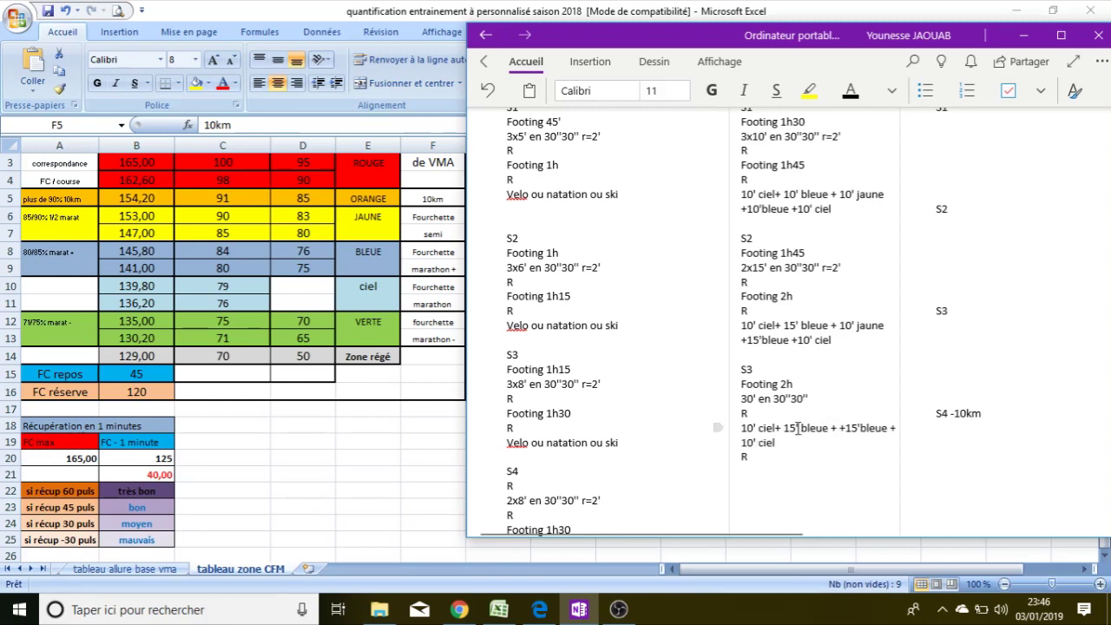
Step: Set the opening and closing ciel blocks of the second column's S3 zone session to 15' each
click(754, 428)
key(BackSpace)
text(6)
key(BackSpace)
text(5)
click(749, 442)
key(BackSpace)
text(5)
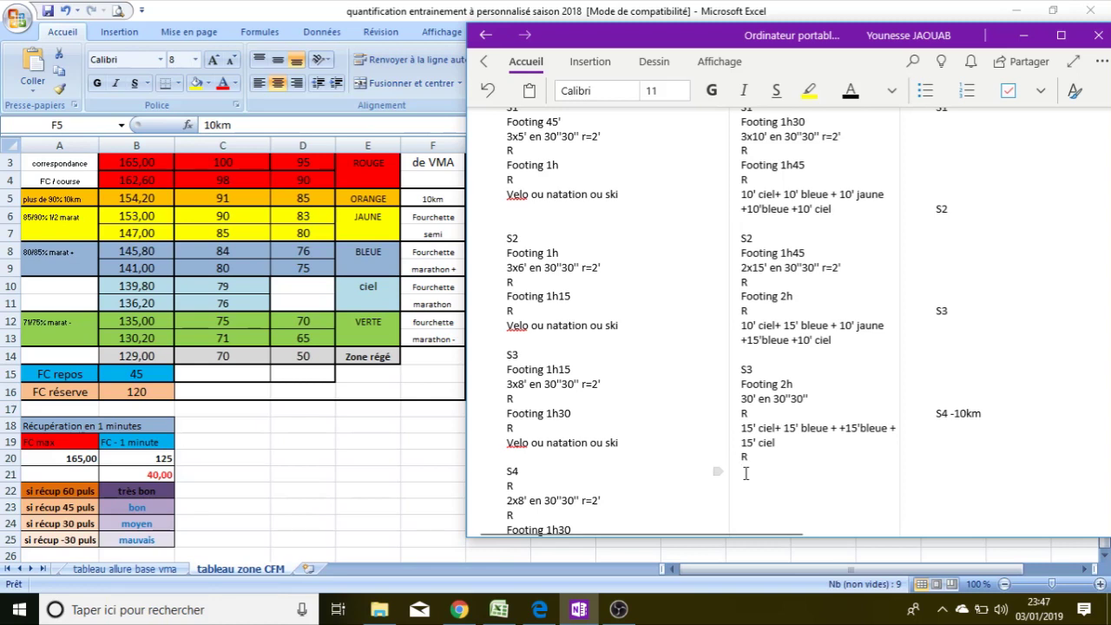
Step: Add the session "4x7' allure 10km =" below the last "R" of the second column's S3
click(745, 473)
text(4x7' allure)
text(10km =)
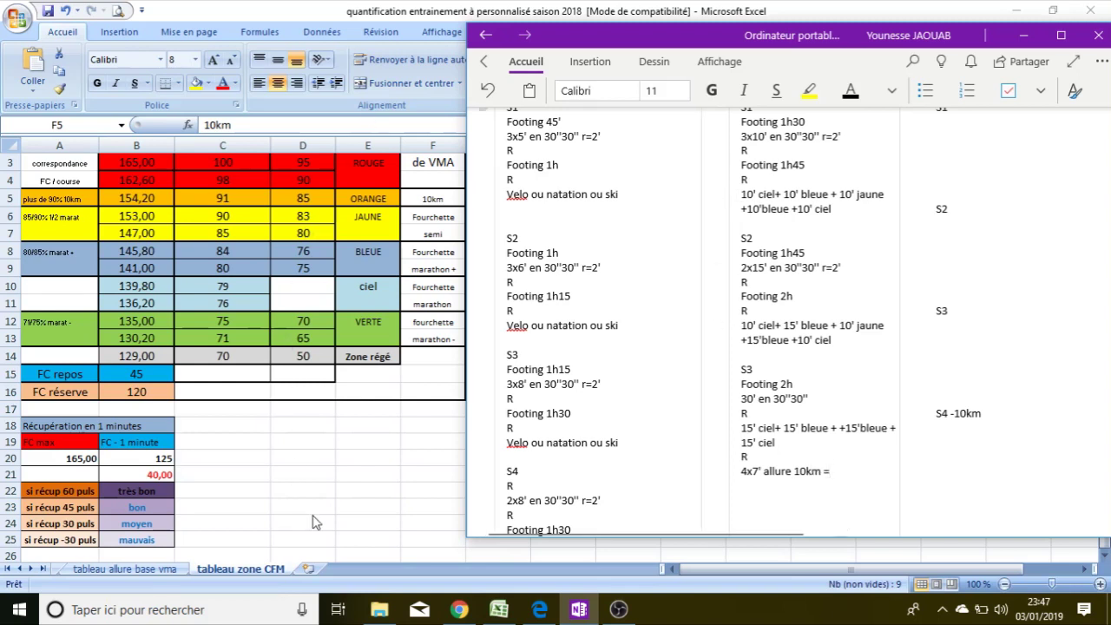
Step: Switch to Excel and check the 10000 m time at 85% and the 85% and 80% speeds on the "tableau allure base vma" sheet
click(142, 568)
click(142, 569)
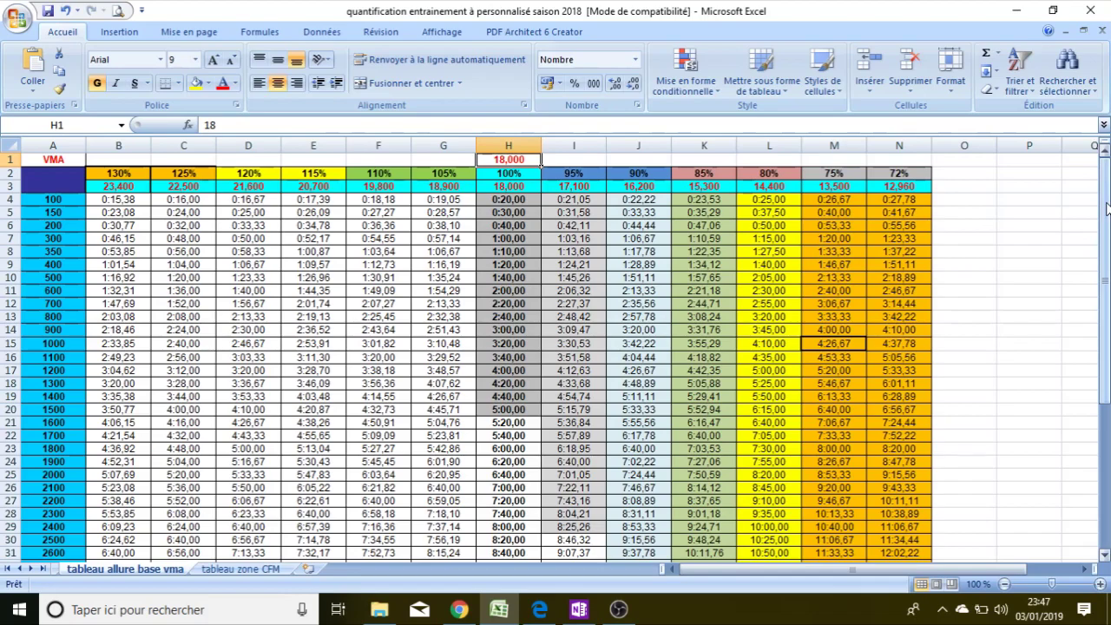
drag(1106, 208, 1106, 355)
click(708, 433)
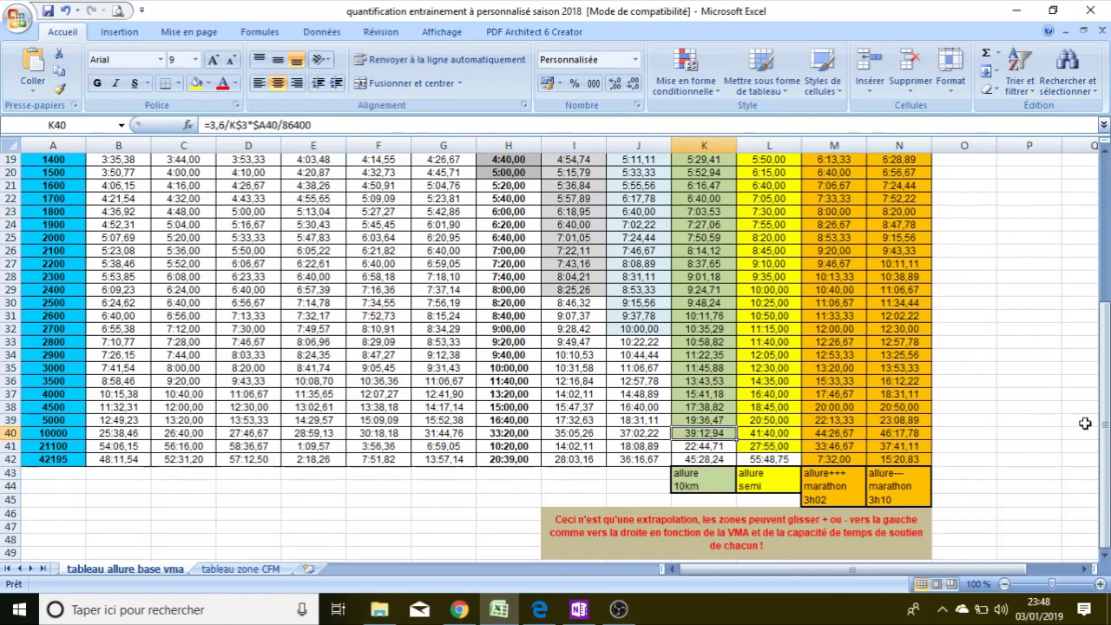
drag(1106, 421, 1090, 260)
click(700, 184)
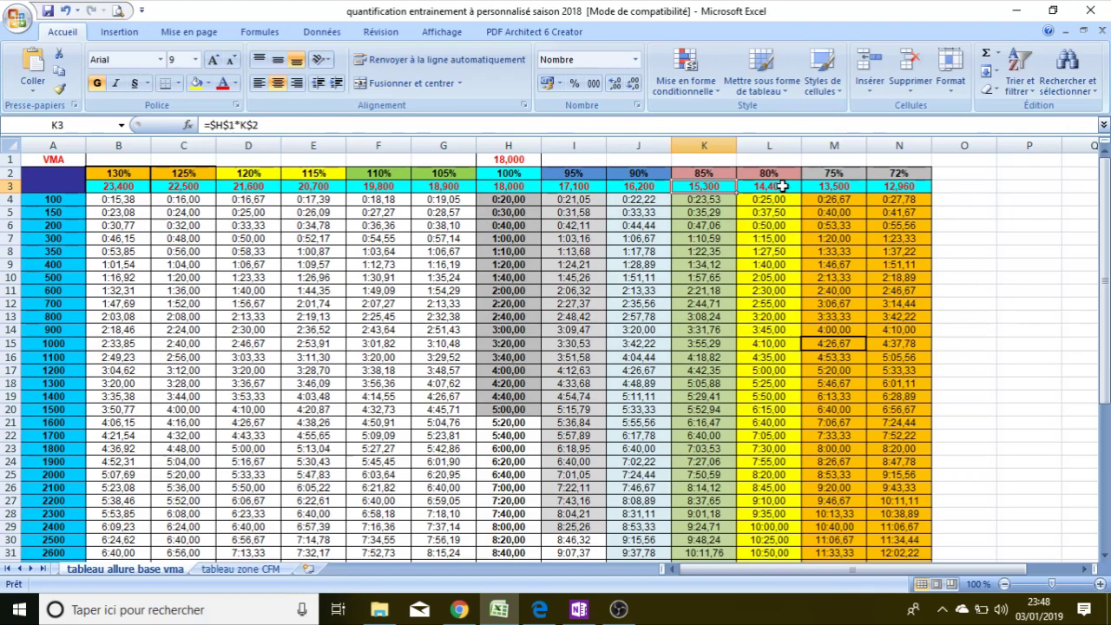
click(781, 186)
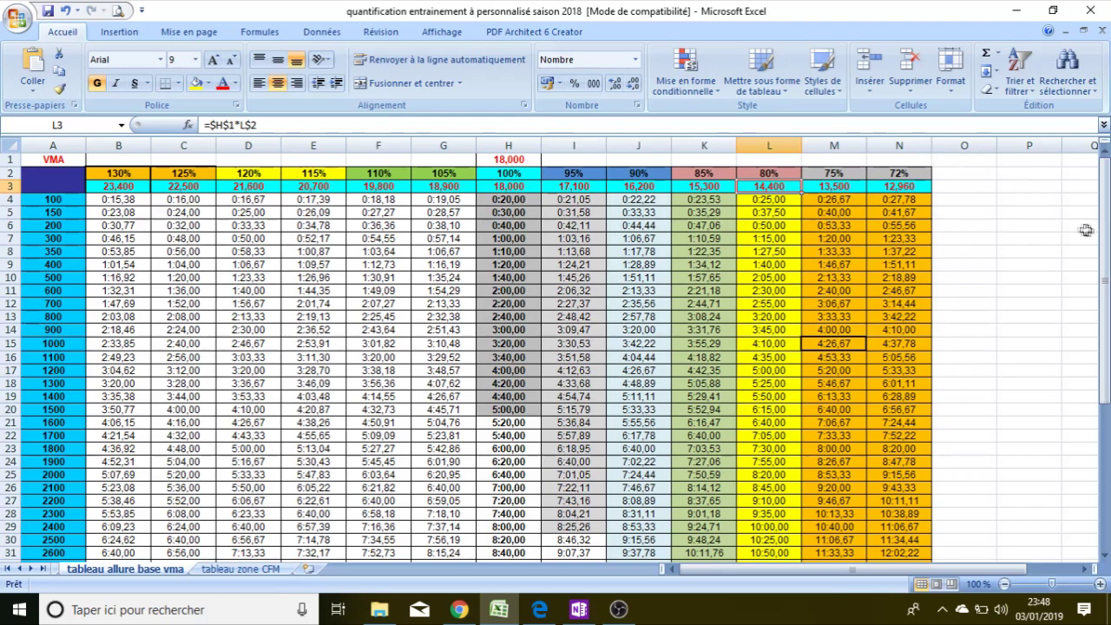
drag(1105, 235, 1105, 236)
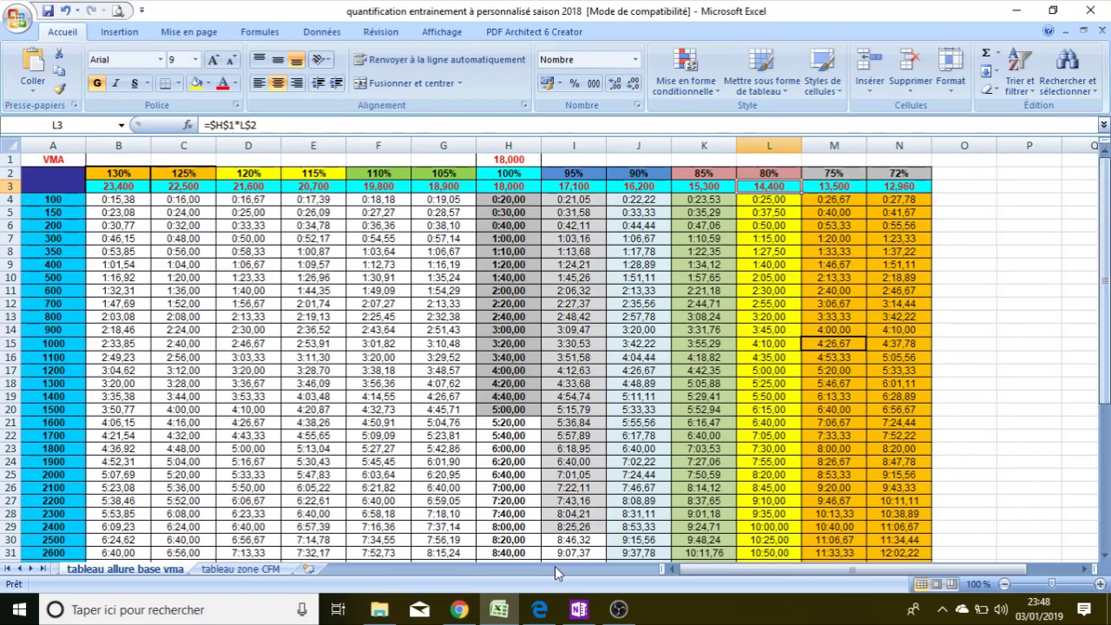
Step: Switch back to OneNote and complete the S3 10km pace session with "15k/h"
click(574, 611)
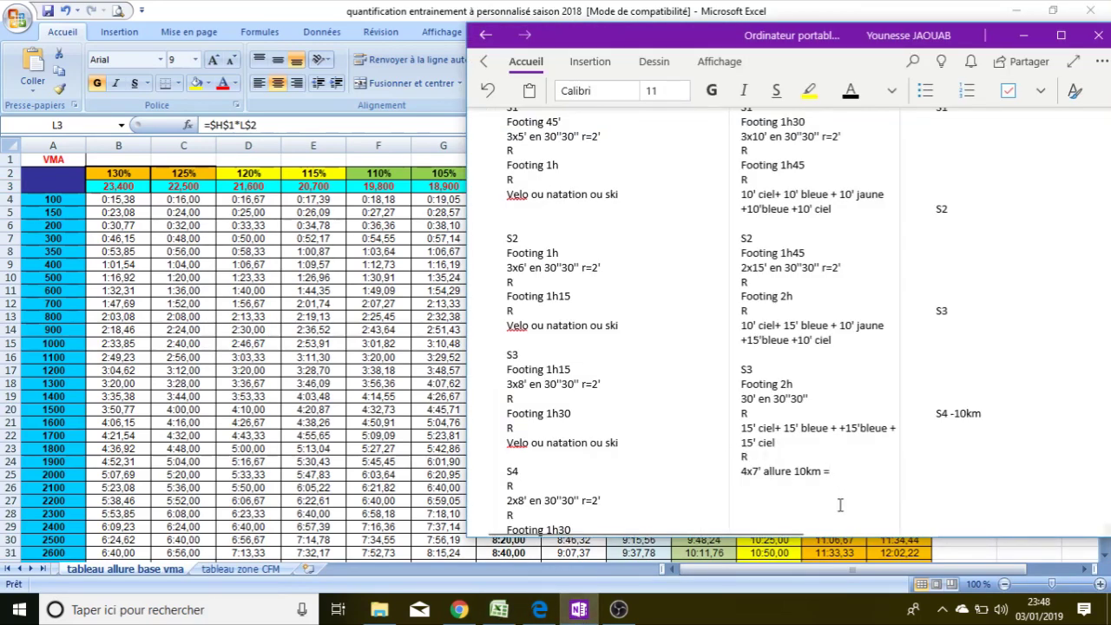
text(15k/h)
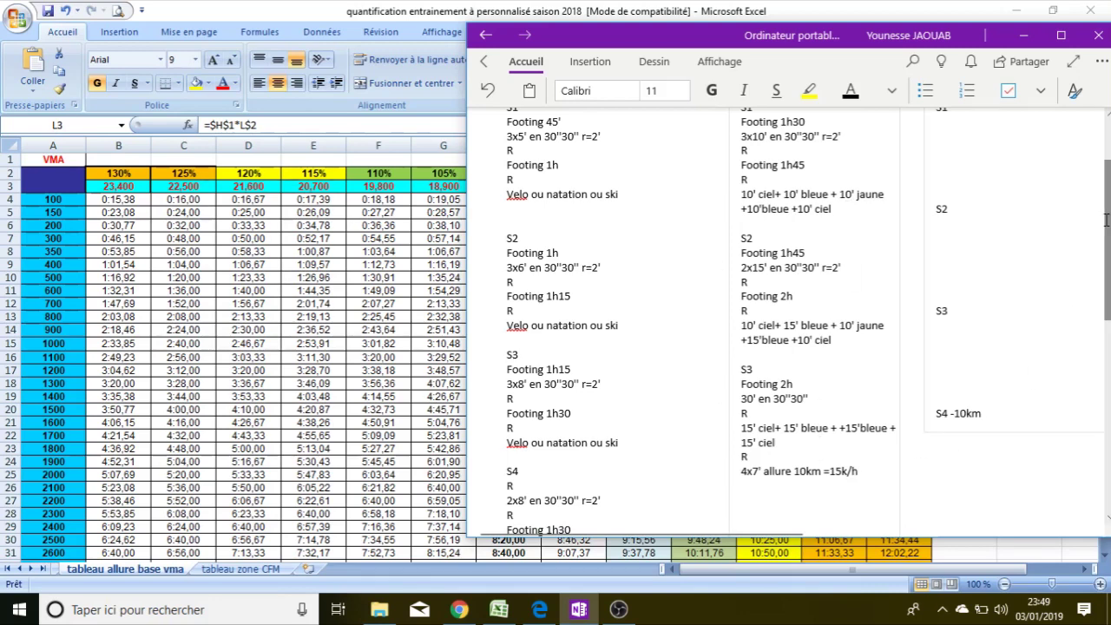
Step: Delete the surplus blank lines between the second column's S3 sessions and its S4 heading
drag(1105, 220, 1105, 249)
click(746, 479)
key(BackSpace)
key(BackSpace)
key(BackSpace)
key(BackSpace)
key(BackSpace)
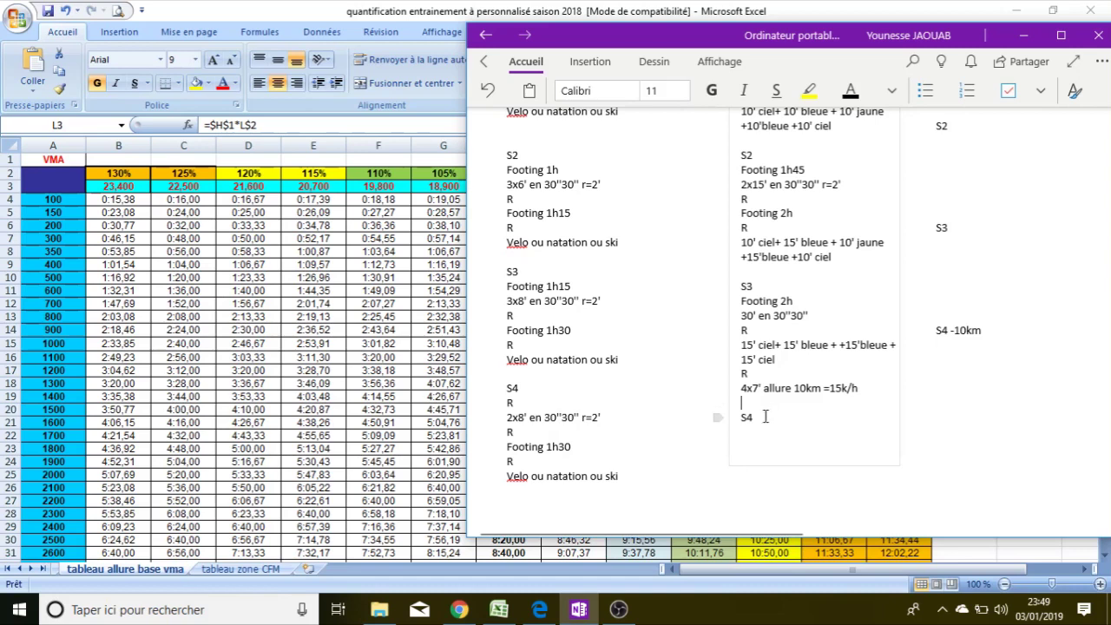
Step: Copy all the S3 sessions of the second column to the line below its S4 heading
drag(739, 300, 864, 391)
key(ctrl+c)
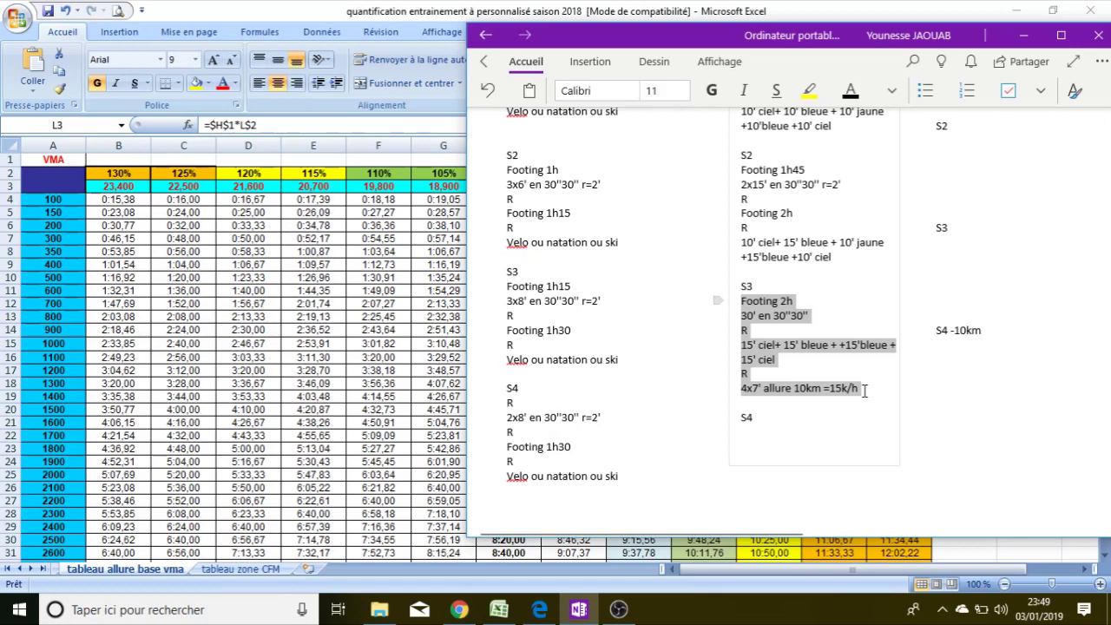
click(762, 431)
key(ctrl+v)
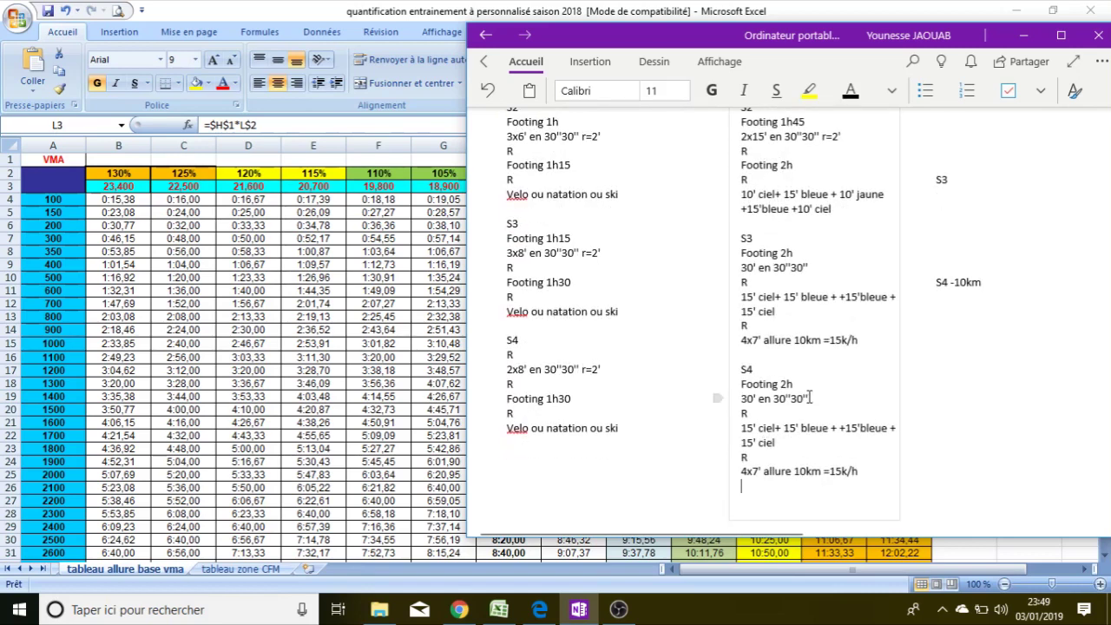
Step: Delete the "30' en 30''30''" interval session and its line from the second column's S4
drag(809, 397, 742, 404)
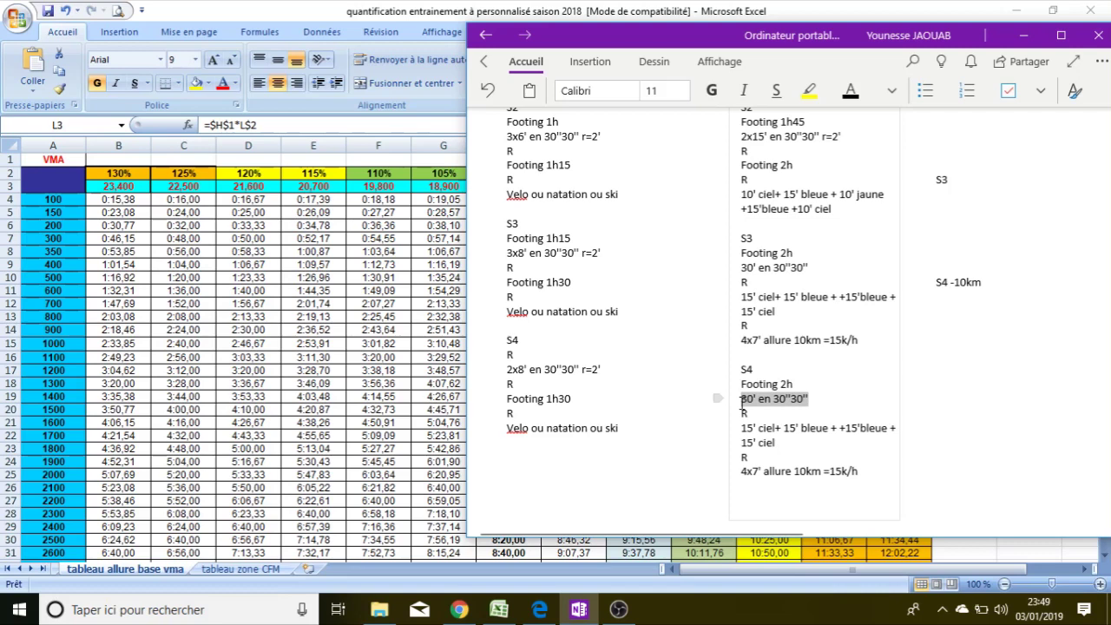
key(Delete)
key(BackSpace)
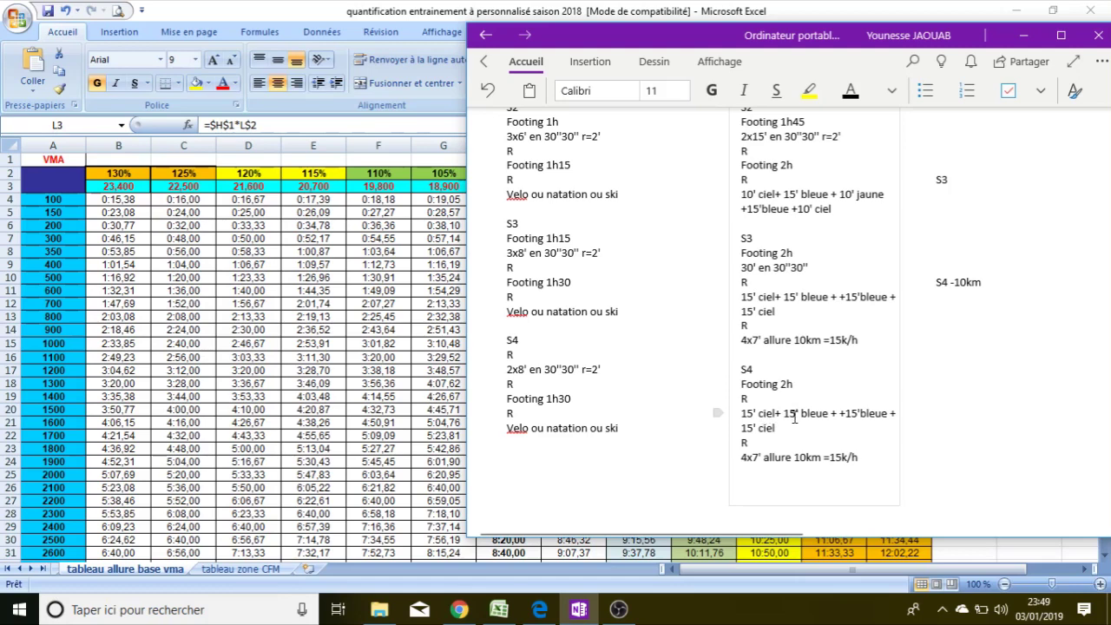
Step: Set all ciel and bleue durations in the second column's S4 to 10' and its 10km pace session to 4x8'
click(754, 414)
key(BackSpace)
text(0)
click(789, 414)
key(Delete)
text(0)
click(854, 413)
key(Delete)
text(0)
click(751, 428)
key(BackSpace)
text(0)
key(BackSpace)
text(8)
Step: Add the recovery "r3 à 4'" after the 10km pace session of the second column's S3 and copy it to the S4 one
click(868, 340)
text(r3 à 4)
drag(861, 343, 890, 343)
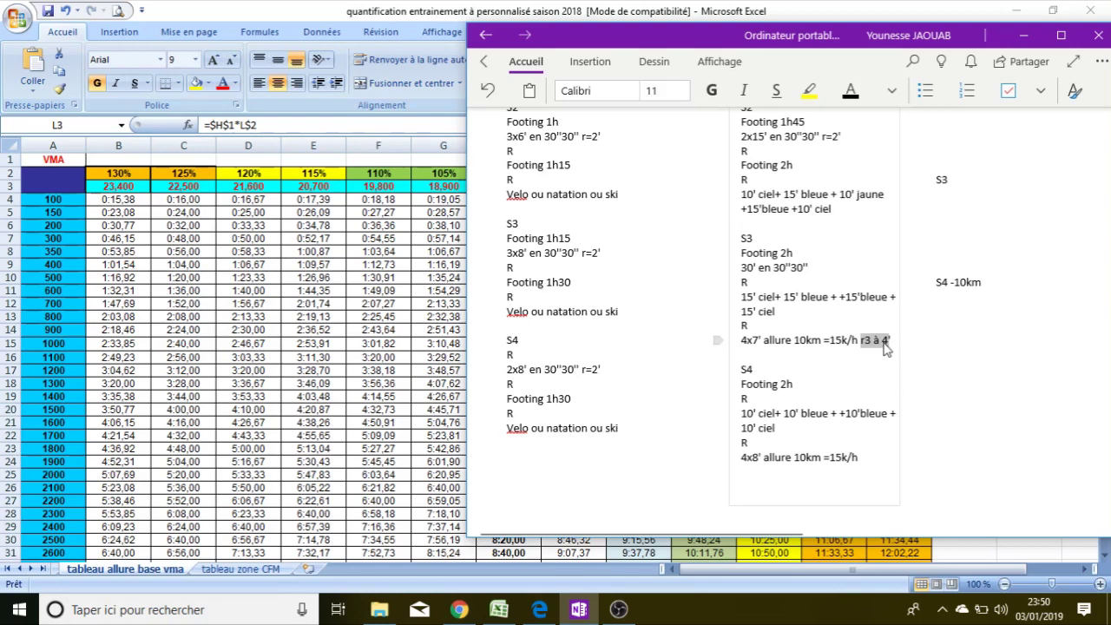
drag(891, 340, 863, 343)
key(ctrl+c)
click(861, 457)
key(ctrl+v)
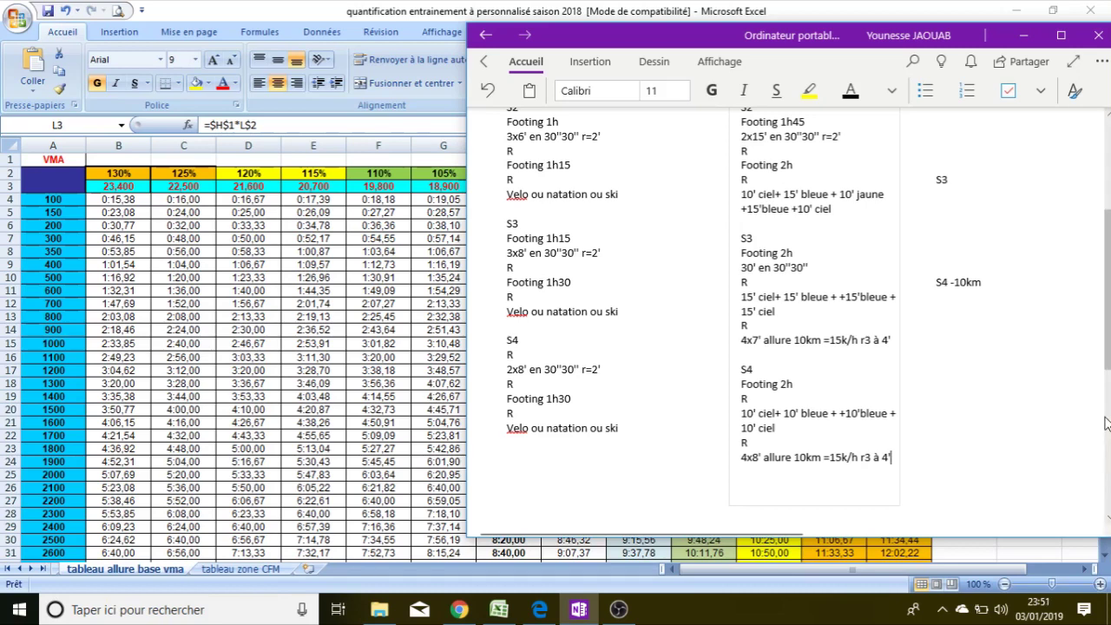
Step: Copy the second column's S3 sessions below the S1 heading of the third column, shifting the OneNote window to the left
mouse_move(1107, 314)
mouse_down()
mouse_move(1107, 298)
mouse_move(1107, 325)
mouse_up()
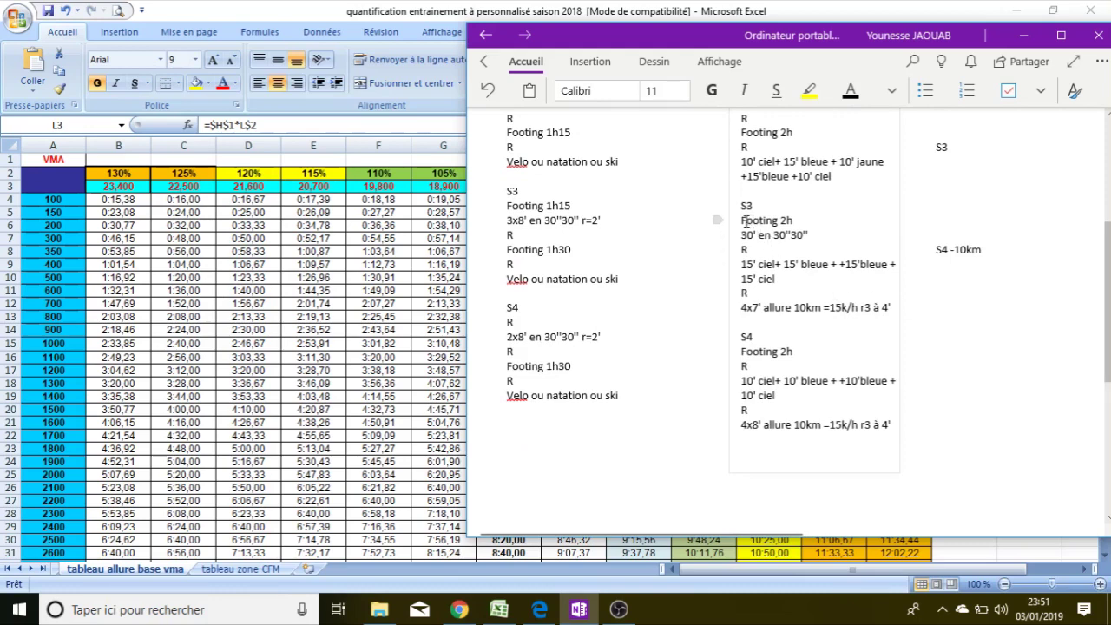
drag(743, 221, 894, 306)
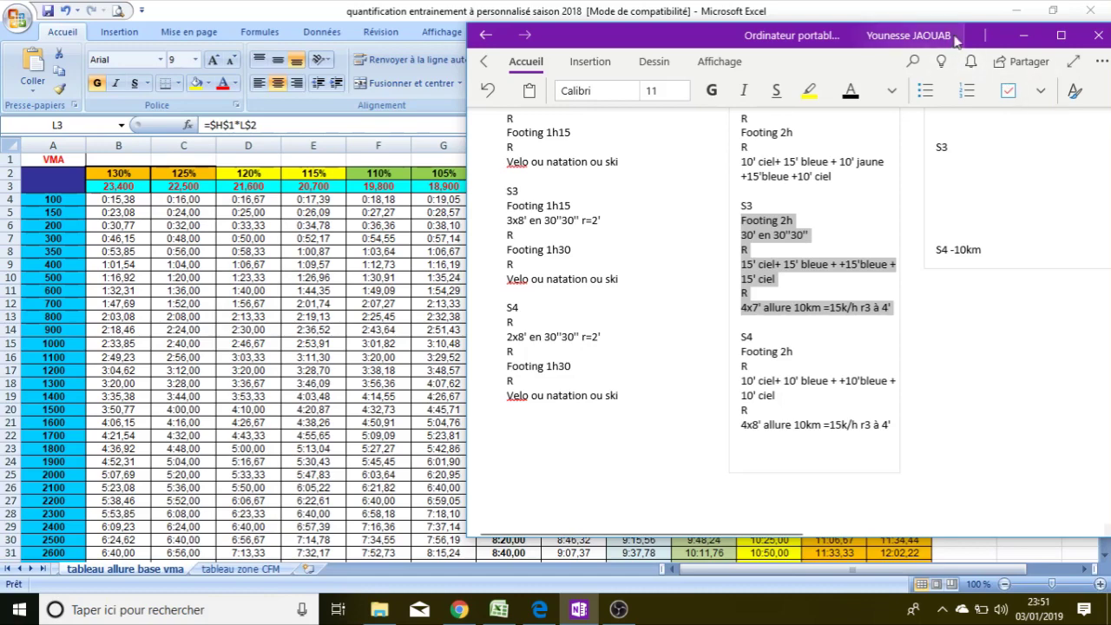
drag(702, 38, 656, 35)
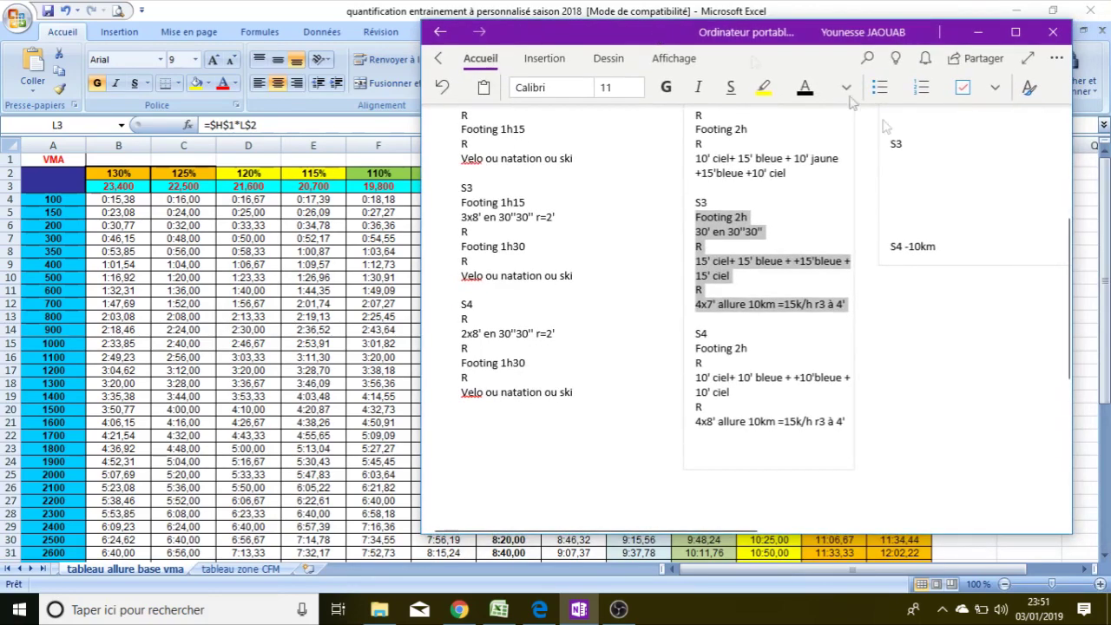
scroll(1032, 296, up, 3)
scroll(920, 260, up, 3)
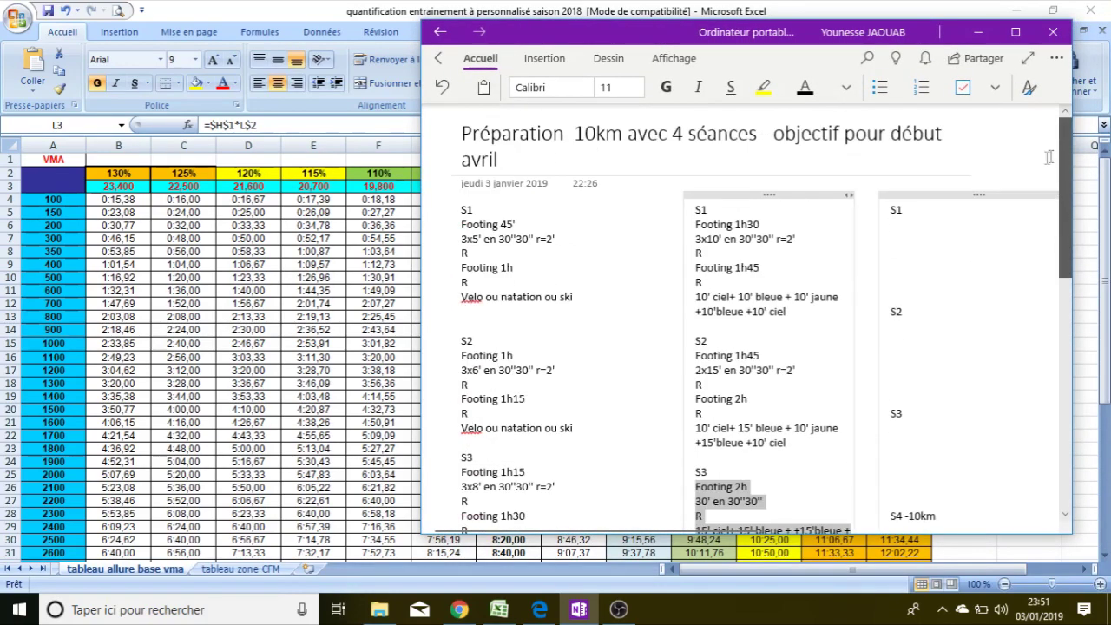
click(907, 222)
text(Footing 2h 30' en 30''30'' R 15' ciel+ 15' bleue + +15'bleue +15' ciel R 4x7' allure 10km =15k/h r3 à 4')
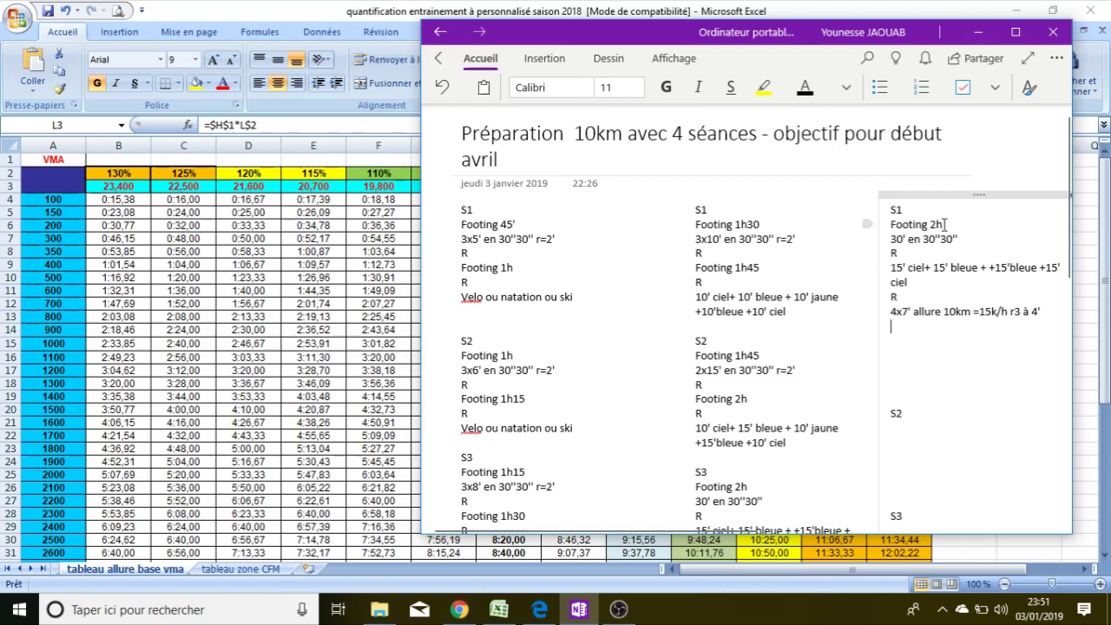
Step: Replace the interval session of the third column's S1 with "1'1' x 12 à 15 rep"
drag(960, 239, 889, 239)
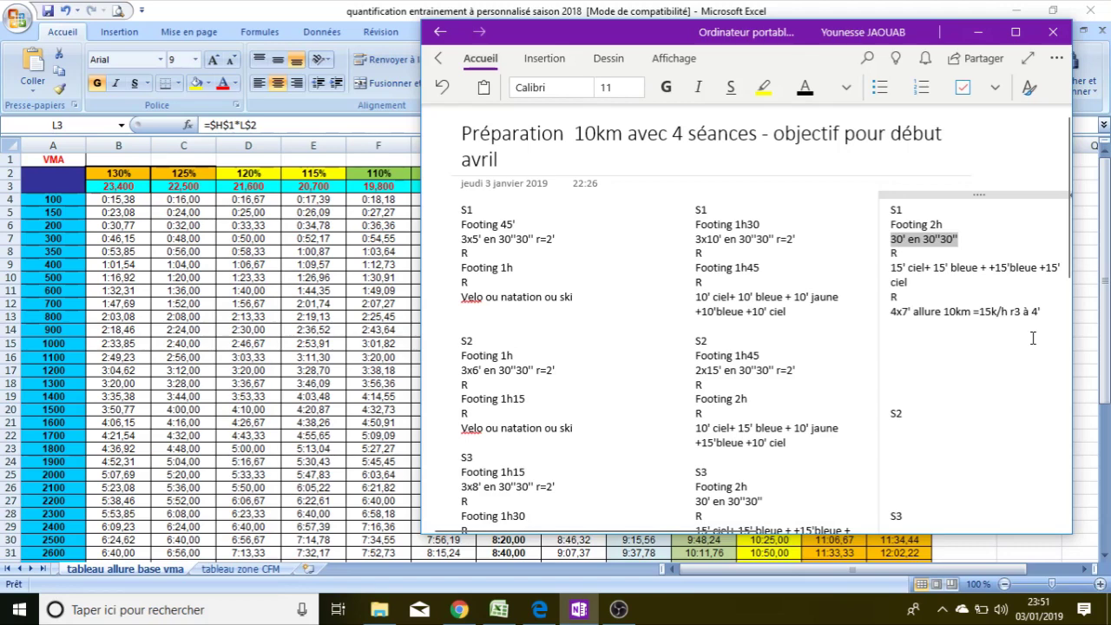
text(1'1' x)
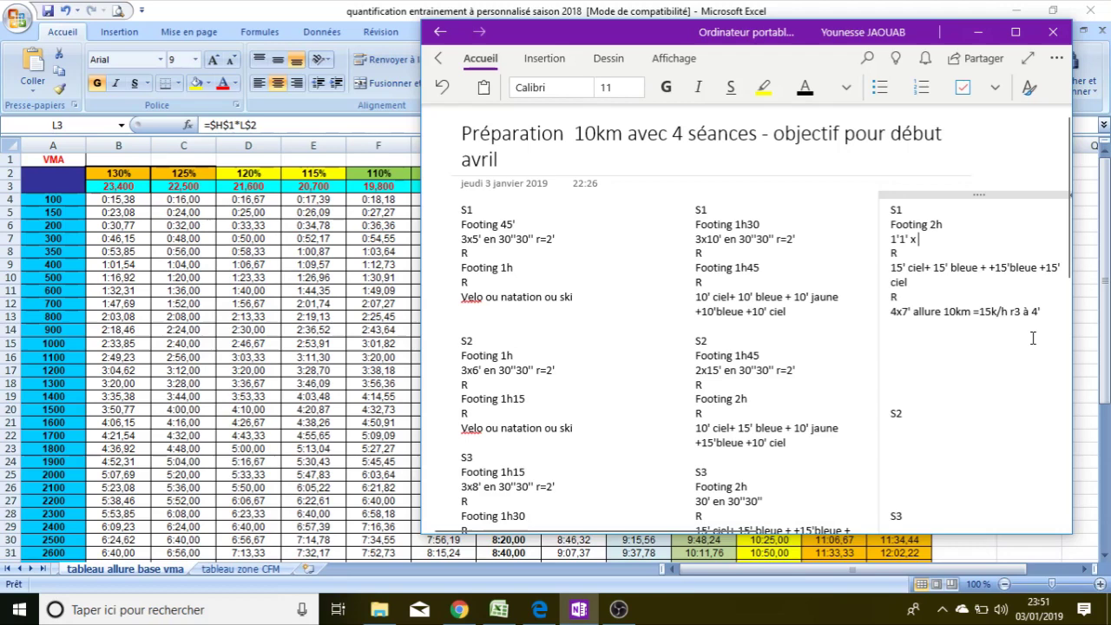
text(12 à 15 rep)
Step: In the third column's S1 zone session, set the opening and closing ciel blocks to 10' and insert "5'ciel" between the bleue blocks
click(902, 266)
key(BackSpace)
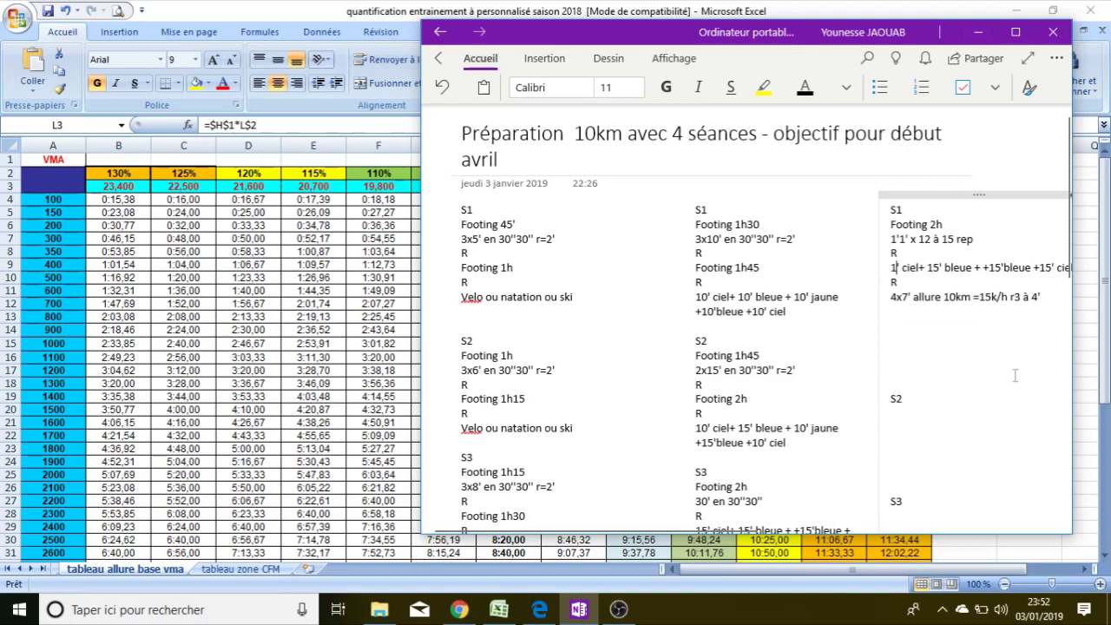
text(0)
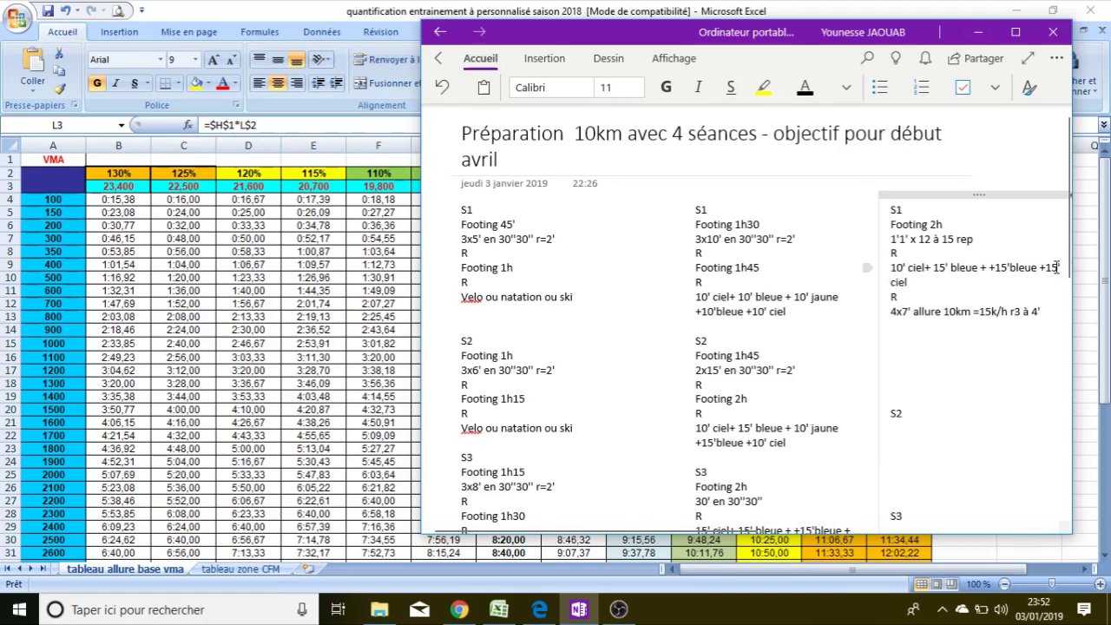
click(1057, 267)
key(BackSpace)
text(0)
text(5)
text('ciel)
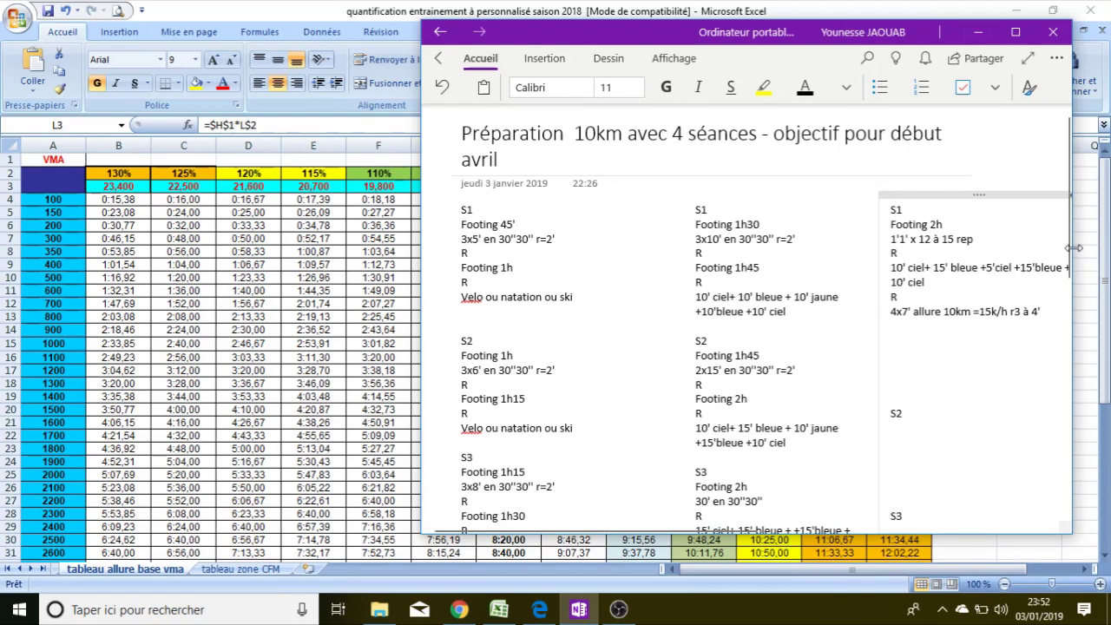
Step: Insert "5' ciel" between the two bleue blocks of the second column's S3 zone session
drag(1069, 245, 1066, 297)
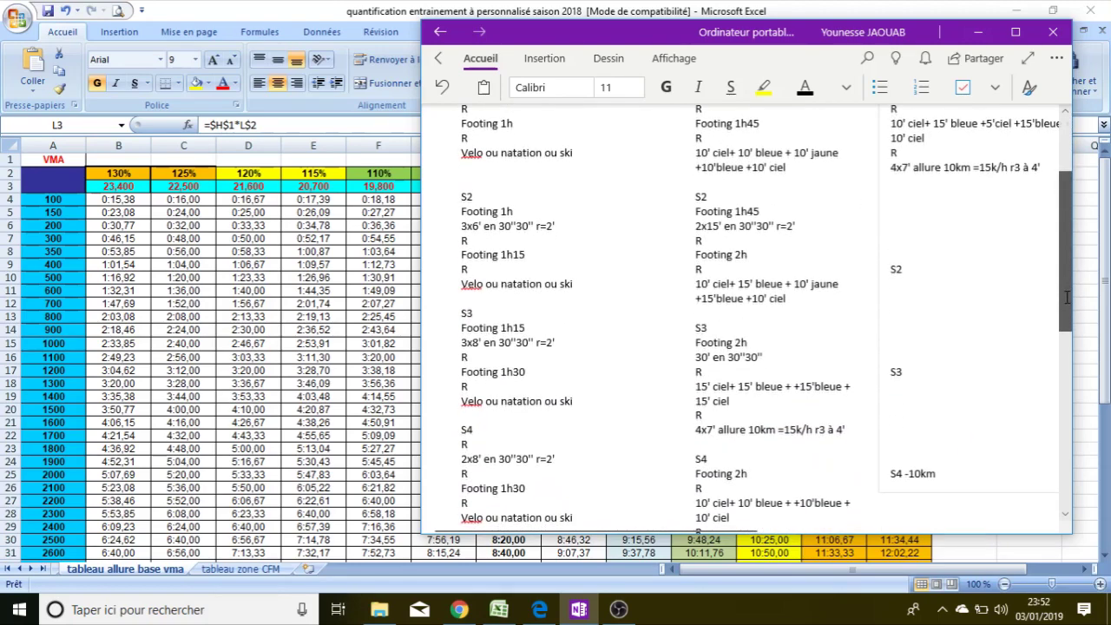
click(789, 386)
text(5')
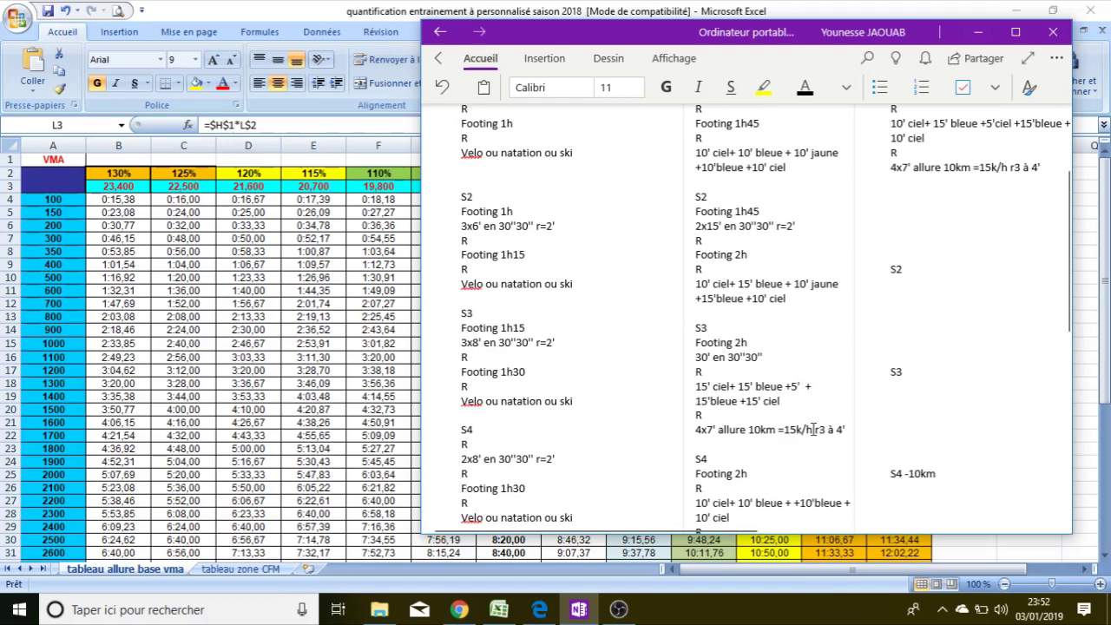
text( ciel)
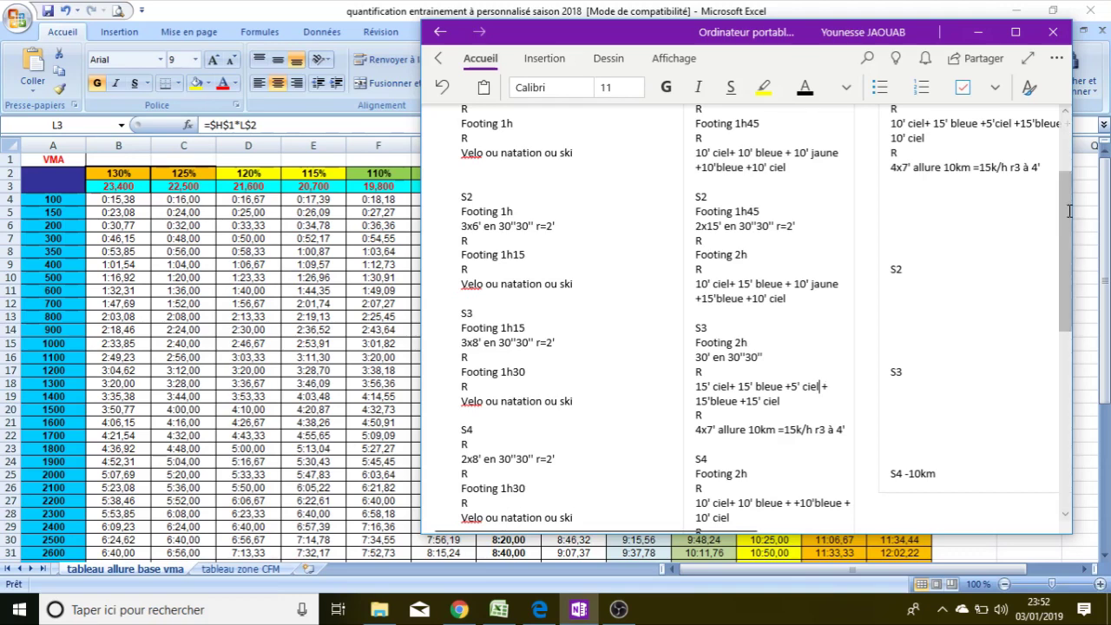
Step: Insert "ciel" between the two bleue blocks of the second column's S4 zone session
scroll(791, 503, down, 1)
click(791, 502)
text(ciel)
scroll(807, 516, down, 1)
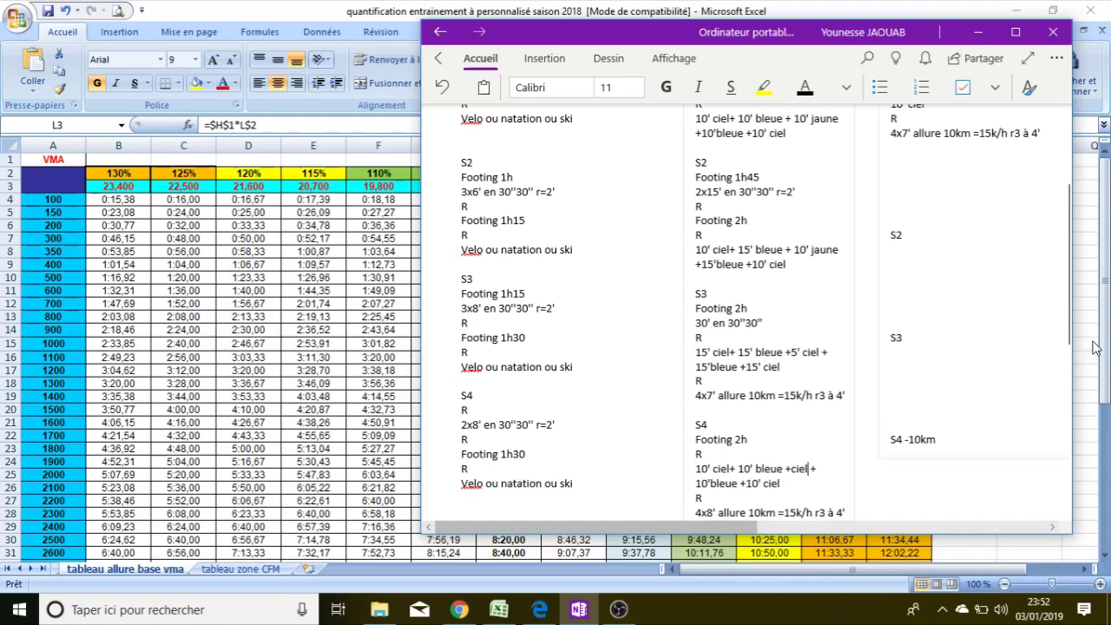
Step: Change the 10km pace session of the third column's S1 to 4x9'
drag(1066, 314, 1056, 246)
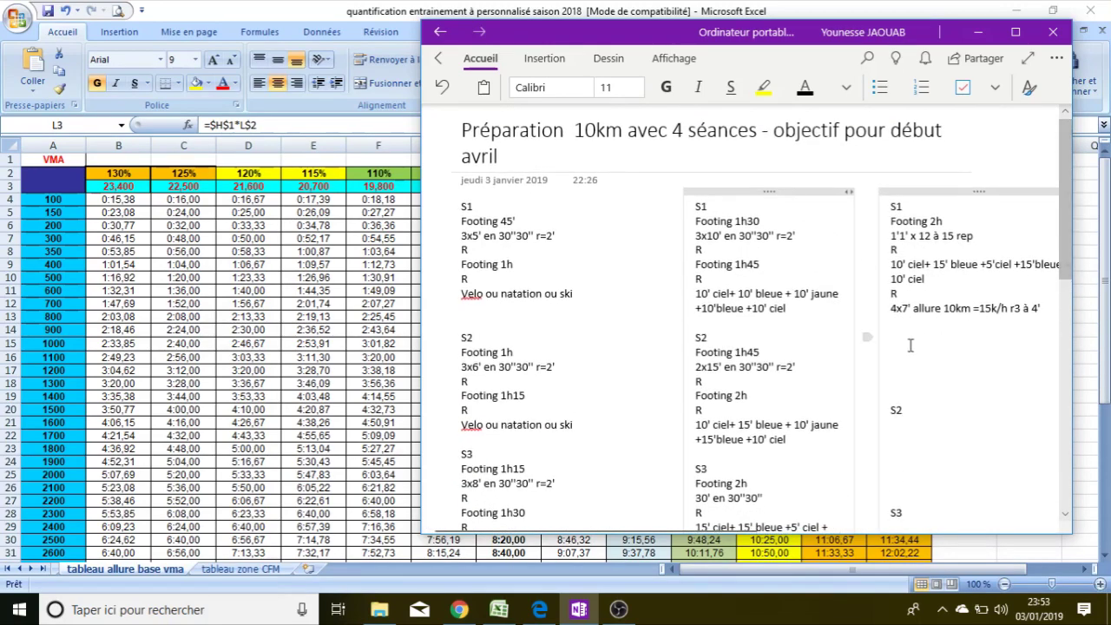
click(907, 309)
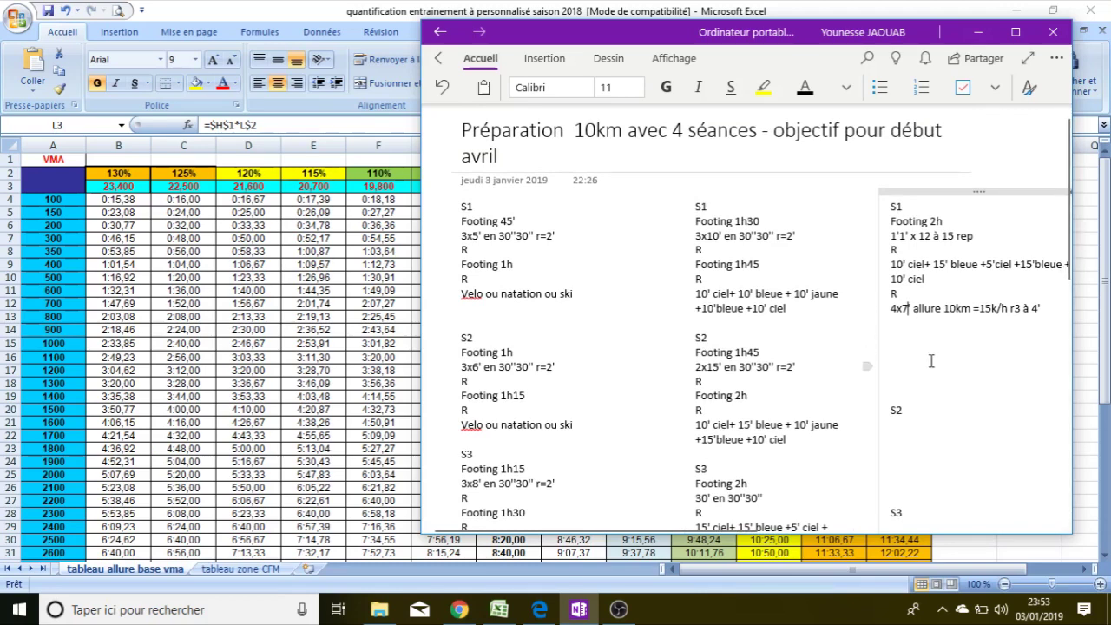
key(BackSpace)
text(9)
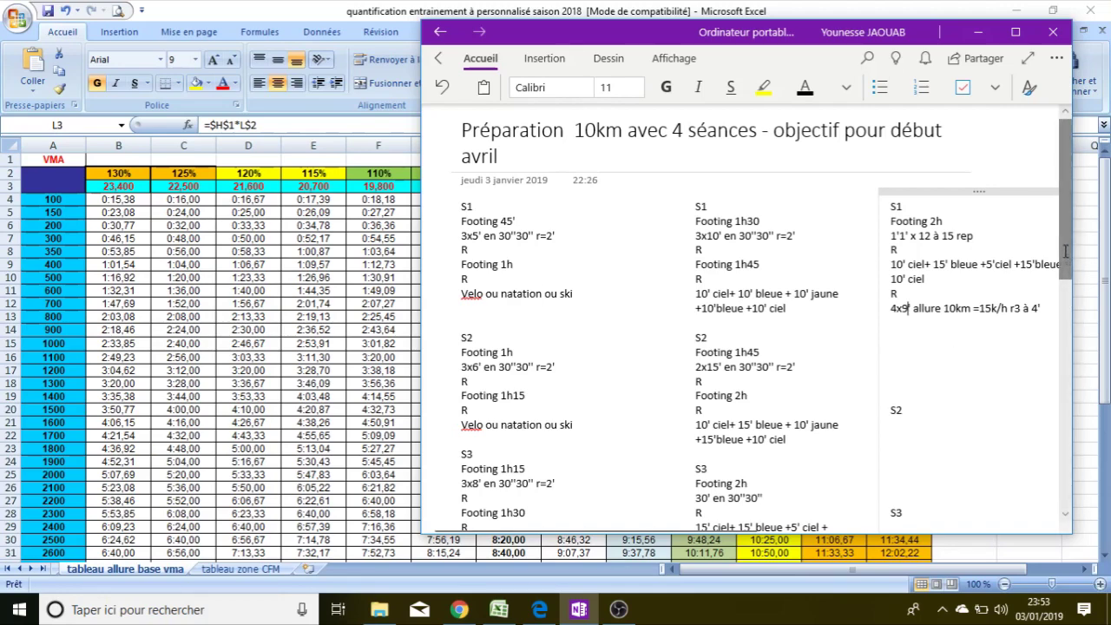
Step: Set the recovery of the third column's S1 10km pace session to r2à3'
mouse_move(1062, 251)
mouse_down()
mouse_move(1063, 299)
mouse_move(1064, 273)
mouse_up()
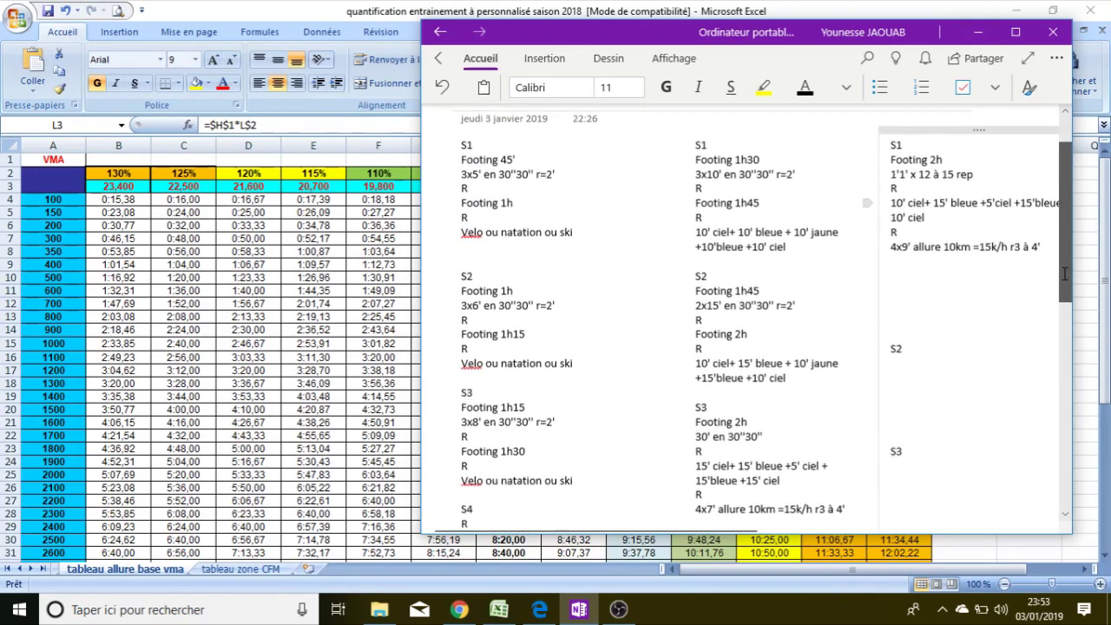
click(1047, 271)
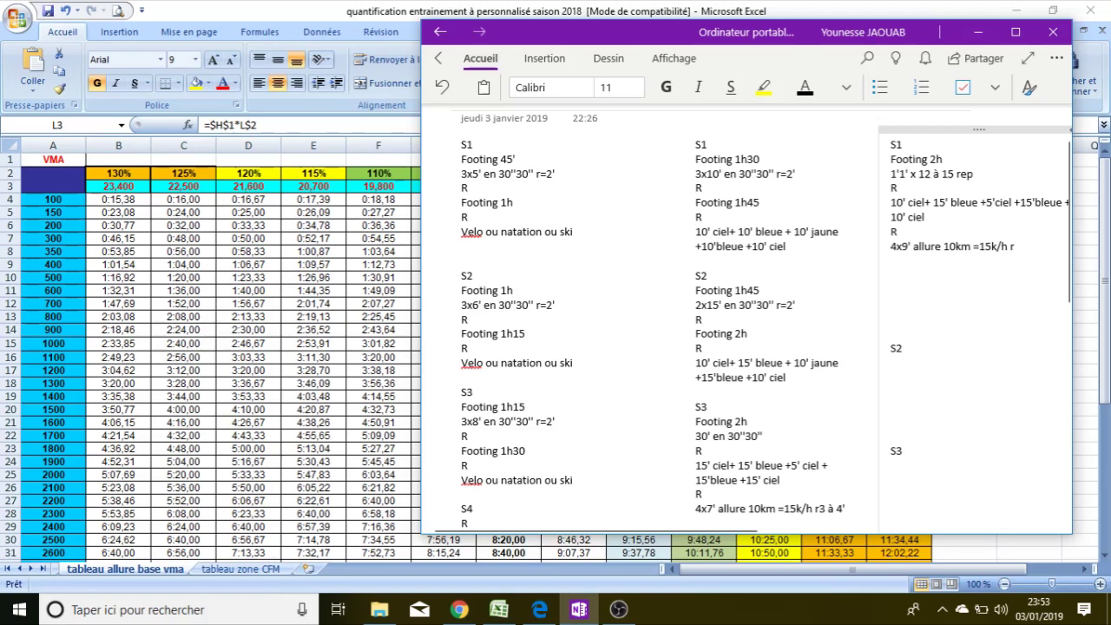
text(2à3)
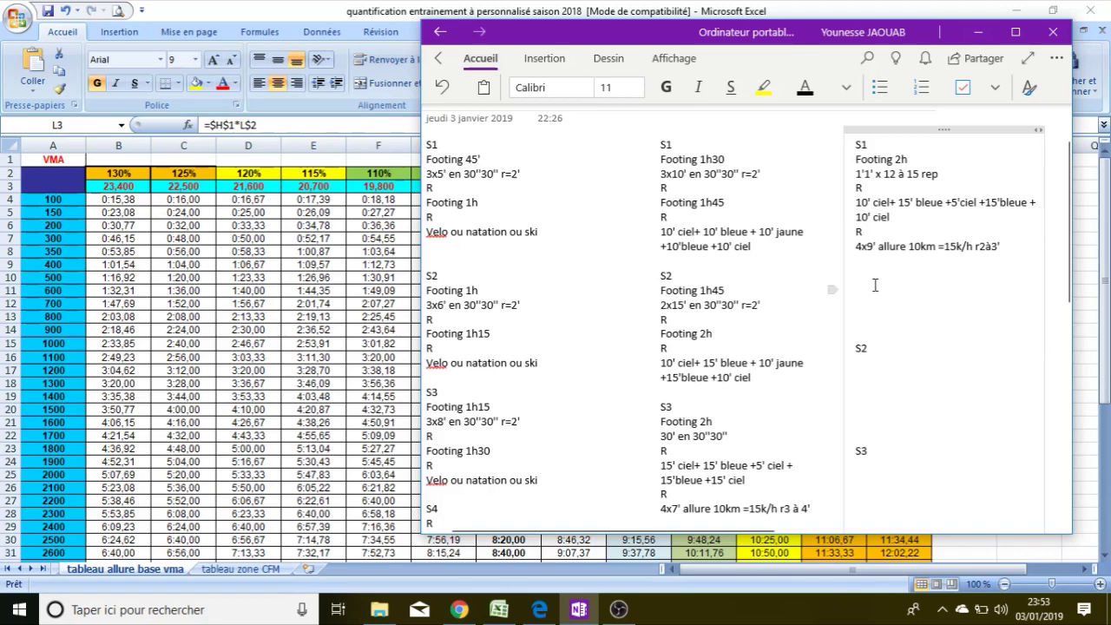
Step: Remove the extra blank lines between the S1 sessions and the S2 heading in the third column
click(861, 330)
key(BackSpace)
key(BackSpace)
key(BackSpace)
key(BackSpace)
key(BackSpace)
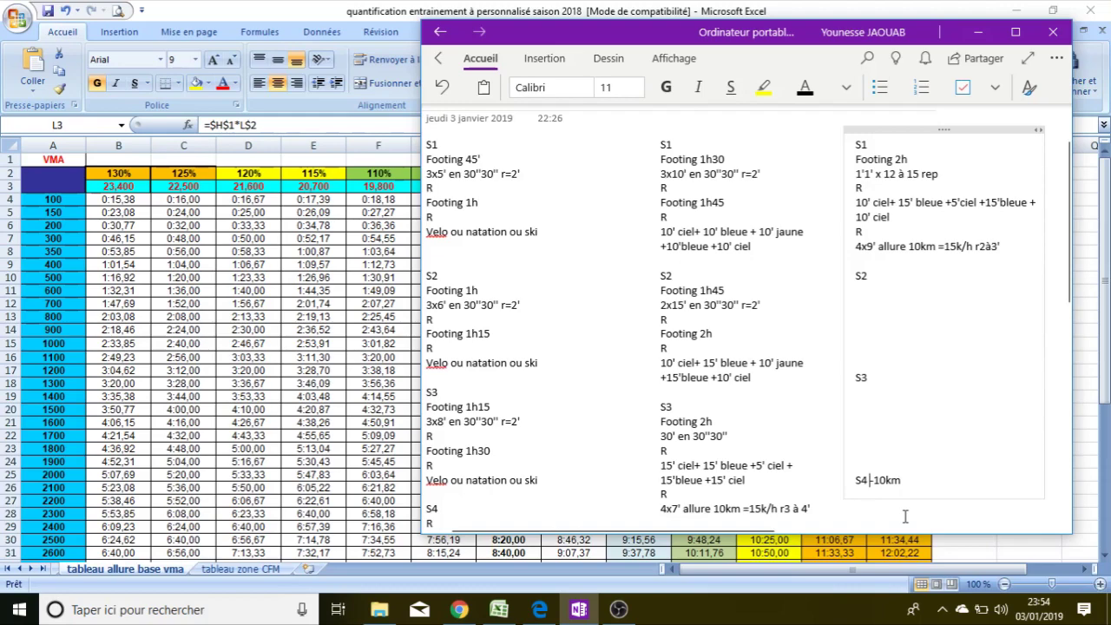
Step: Move "-10km" off the third column's S4 heading line, leaving blank lines between them
key(Return)
key(Return)
key(Return)
key(Return)
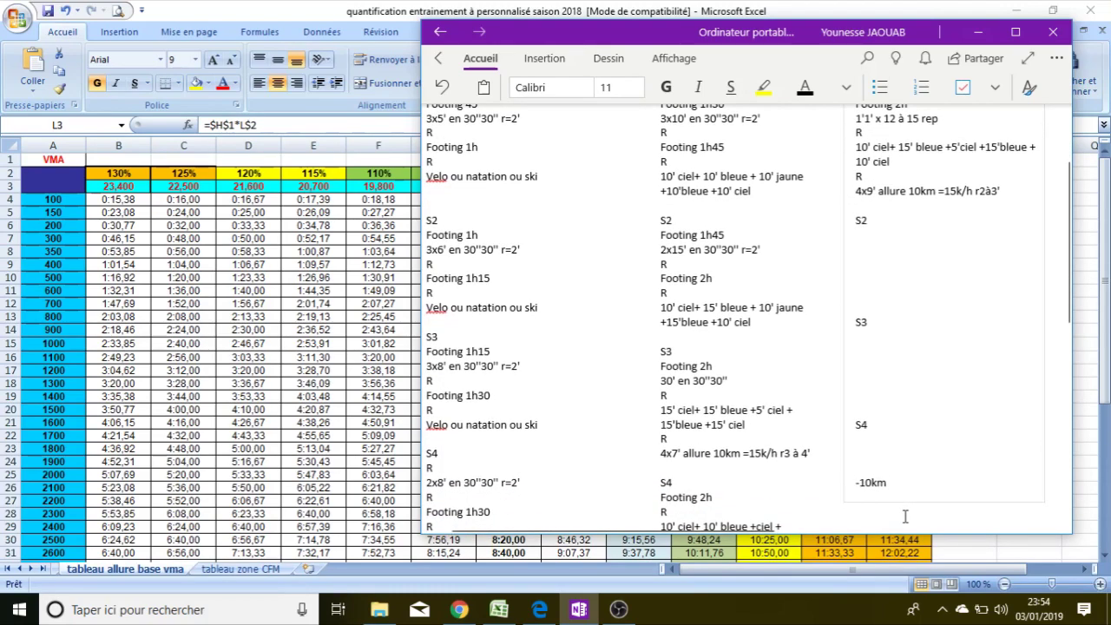
key(Return)
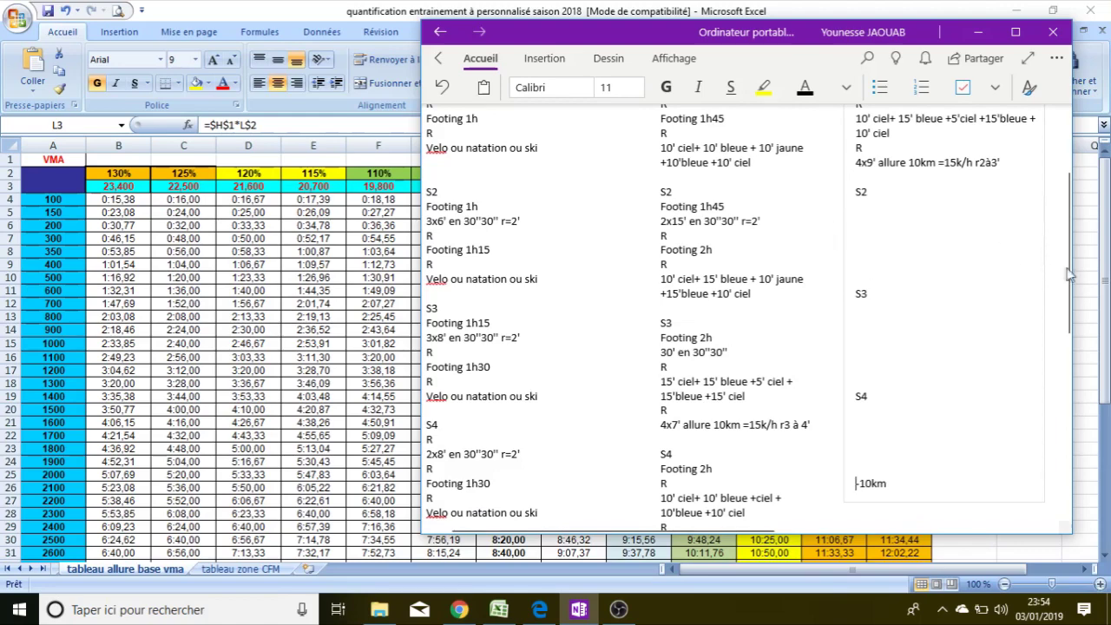
Step: Copy the third column's S1 sessions under its S2 heading and delete the 1'1' x 12 à 15 rep line there
drag(1069, 264, 858, 166)
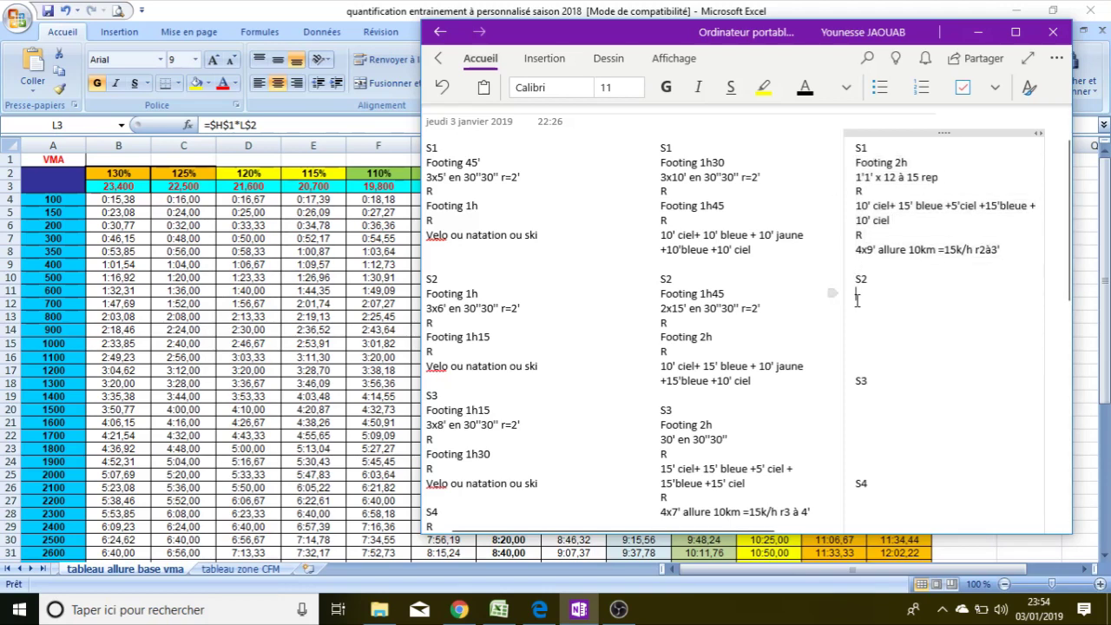
text(Footing 2h 1'1' x 12 à 15 rep R 10' ciel+ 15' bleue +5'ciel +15'bleue + 10' ciel R 4x9' allure 10km =15k/h r2à3')
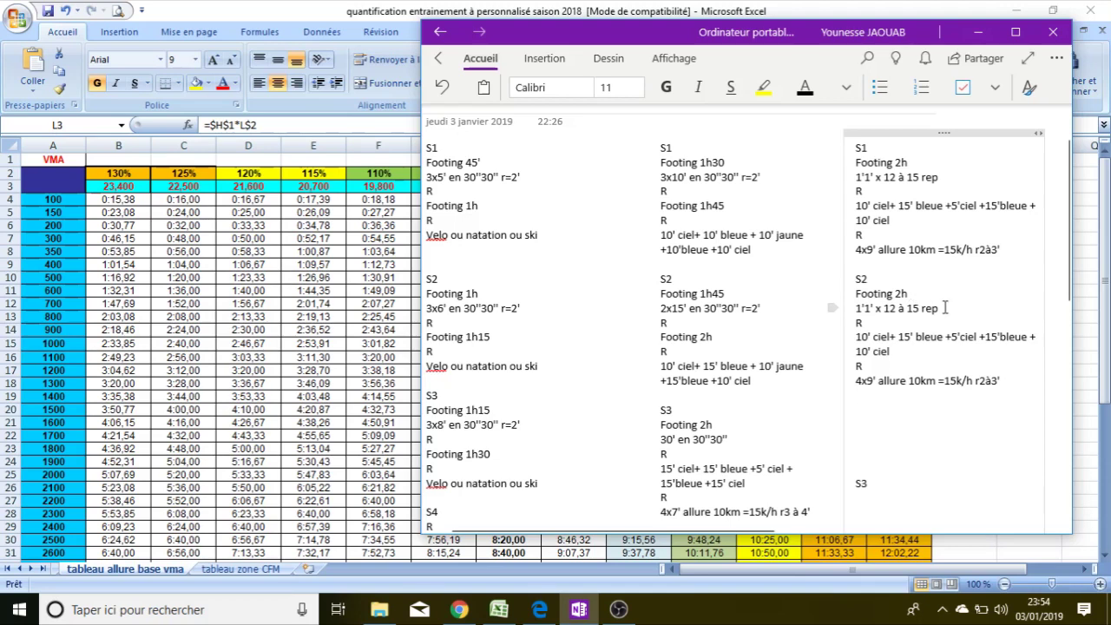
drag(945, 307, 855, 310)
key(BackSpace)
key(BackSpace)
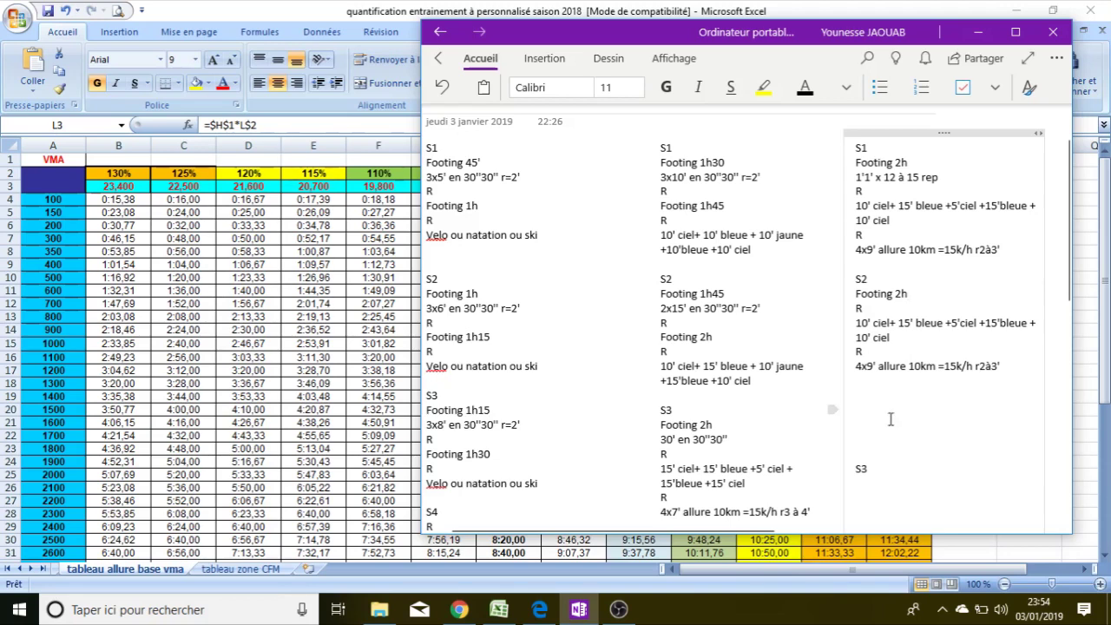
Step: Remove the extra blank lines above the third column's S3 heading
click(858, 441)
key(BackSpace)
key(BackSpace)
key(BackSpace)
key(BackSpace)
Step: Shorten the third column's S2 zone session to 10' ciel+ 15' bleue +10' ciel
drag(951, 322, 1032, 322)
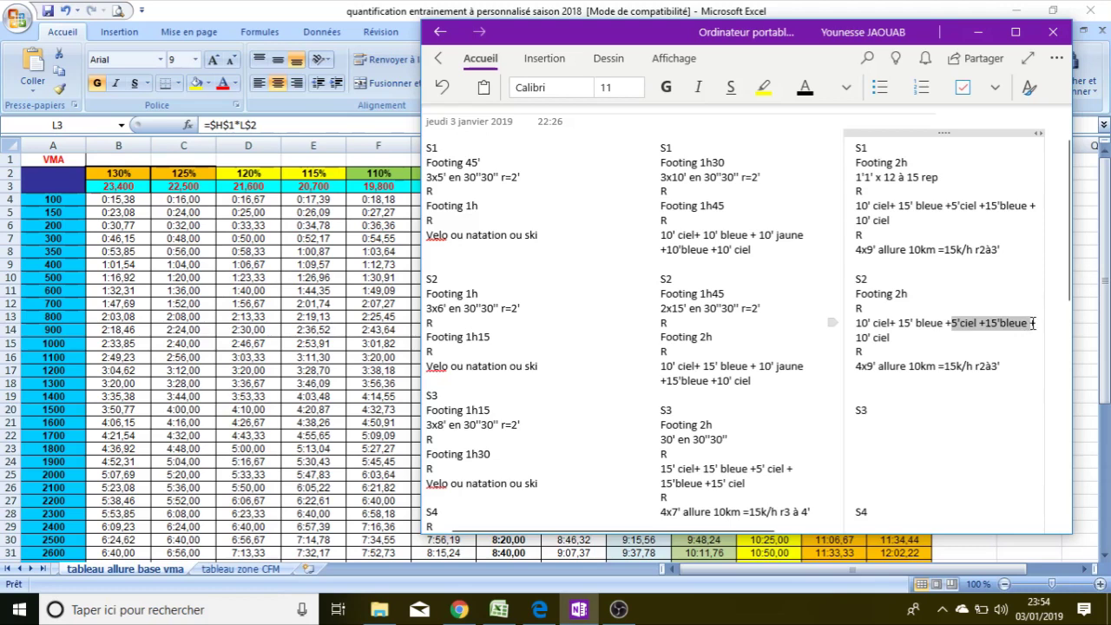
key(BackSpace)
key(BackSpace)
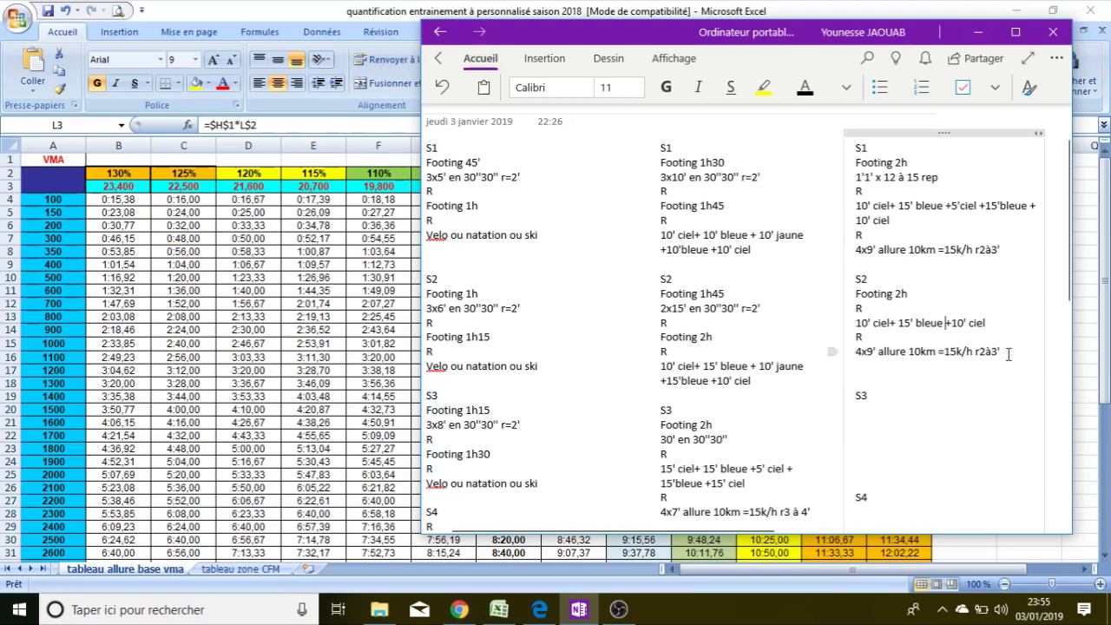
Step: Change the third column's S2 10km pace session to 4x10' with recovery r2(à3'), and remove a spare blank line above S3
click(871, 350)
key(BackSpace)
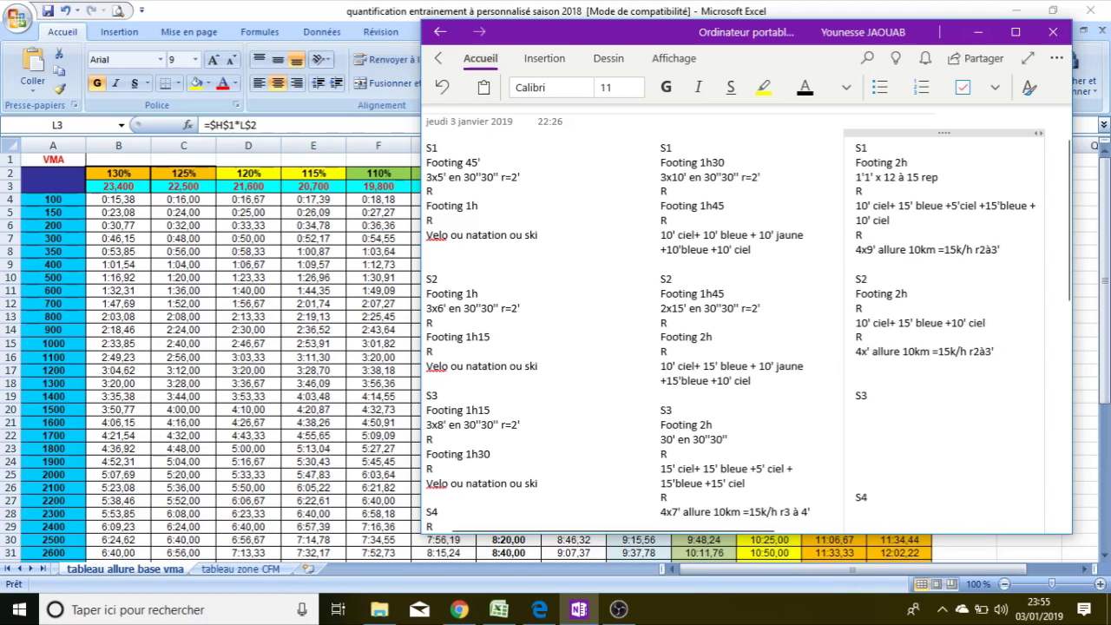
text(10)
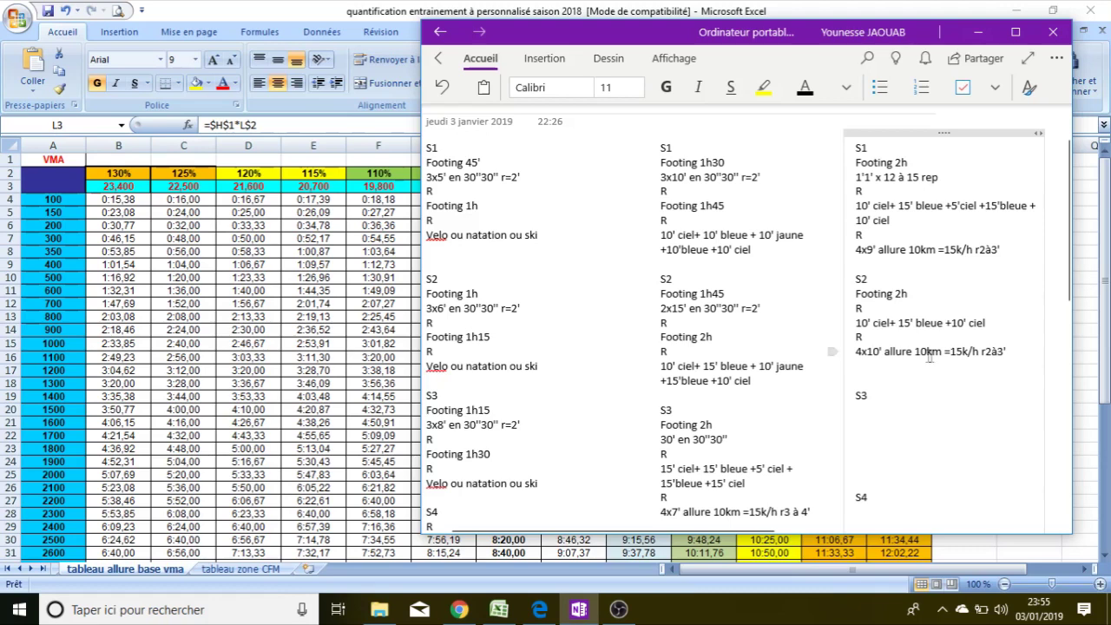
click(1007, 351)
text())
text(()
click(873, 378)
key(BackSpace)
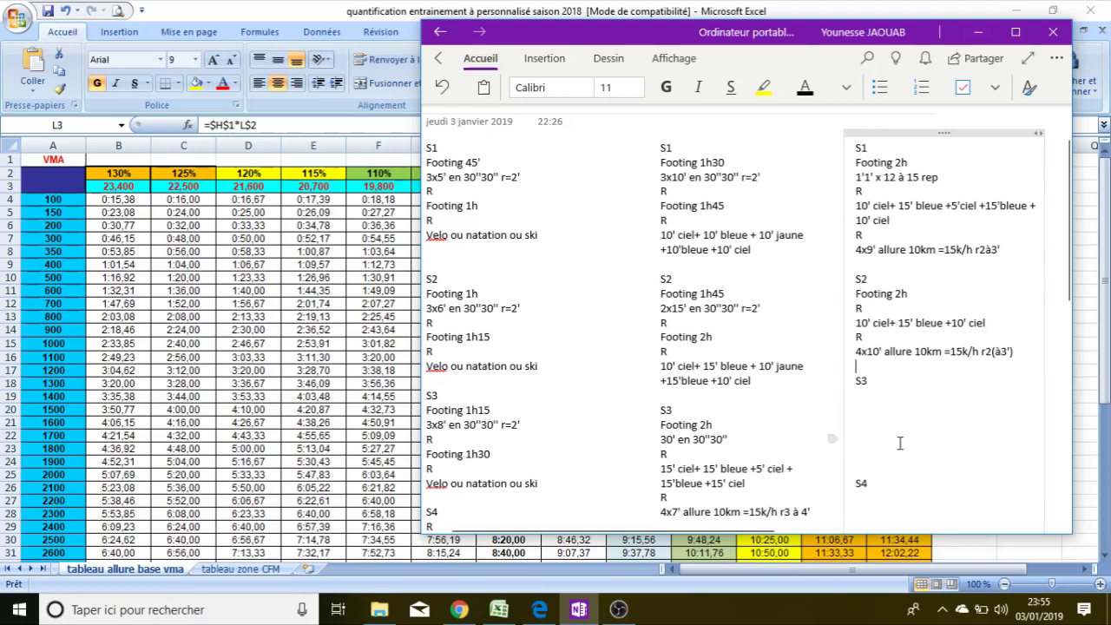
Step: Copy all of the third column's S2 sessions under its S3 heading
drag(854, 349, 1013, 354)
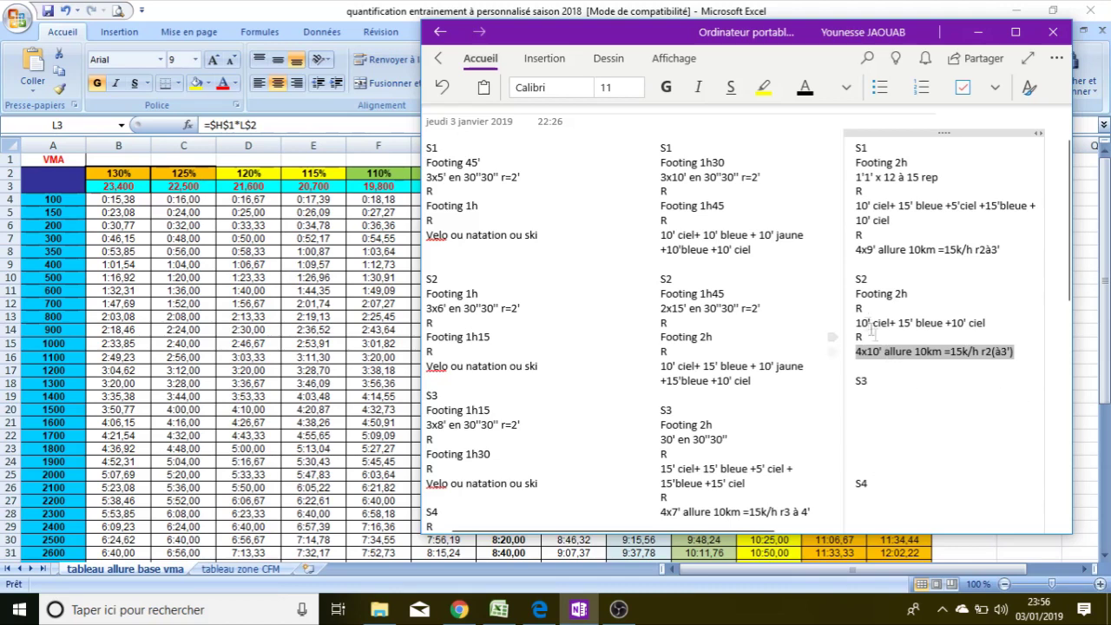
drag(855, 293, 966, 302)
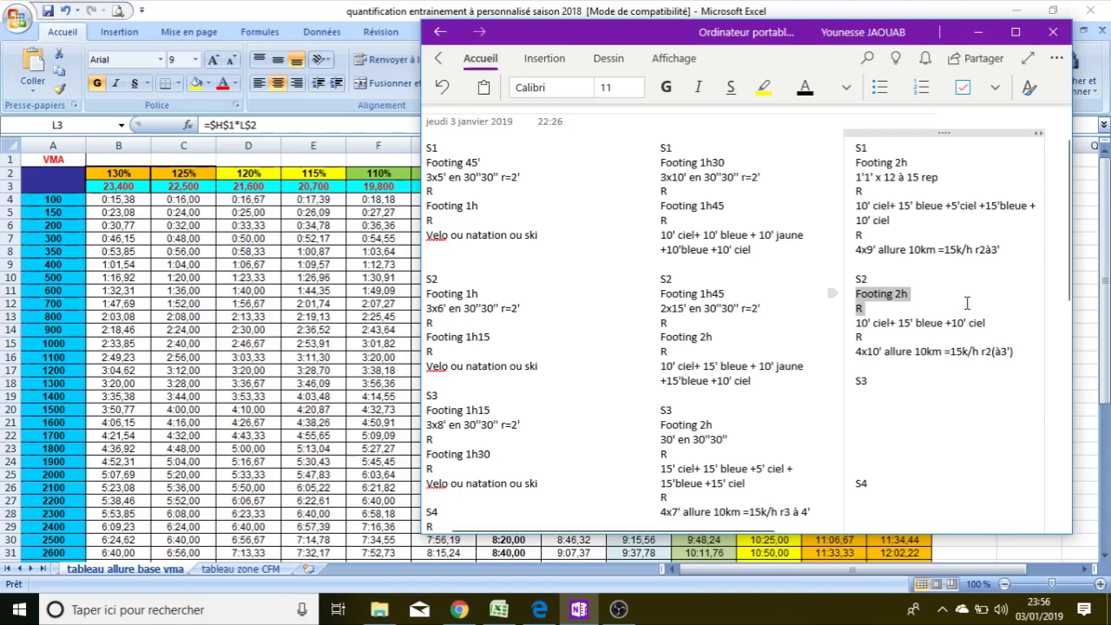
click(915, 308)
drag(854, 294, 1024, 354)
key(ctrl+c)
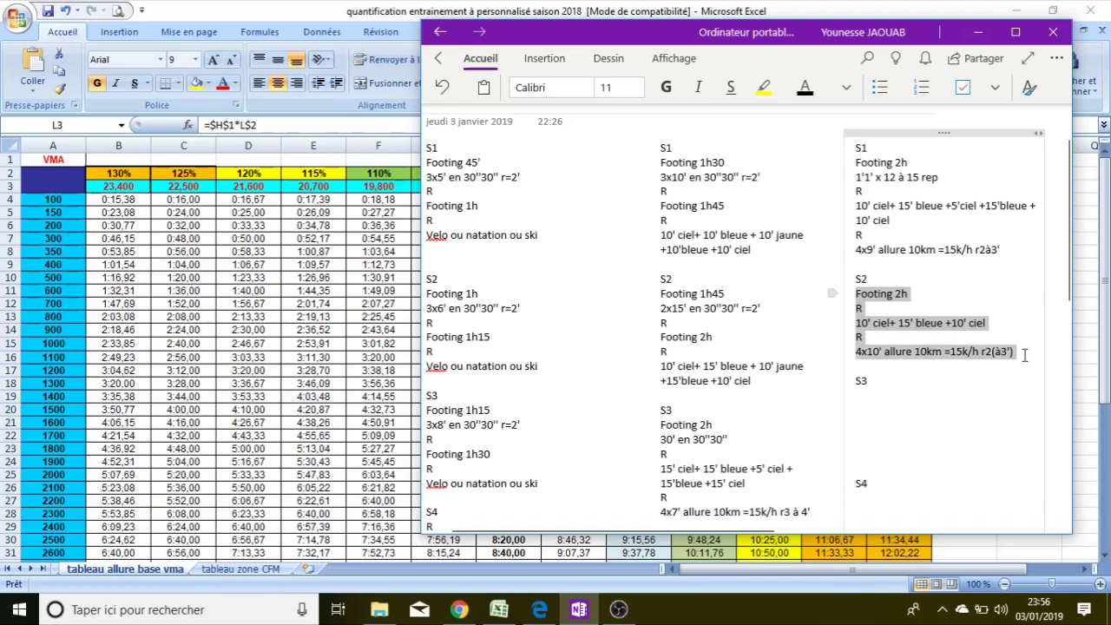
click(877, 399)
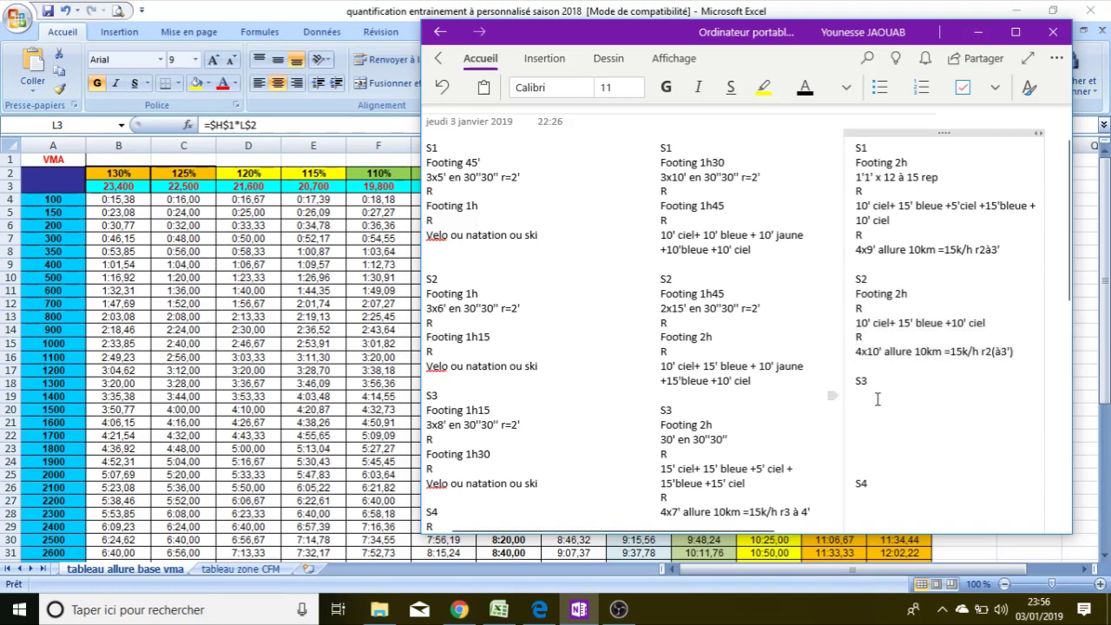
key(ctrl+v)
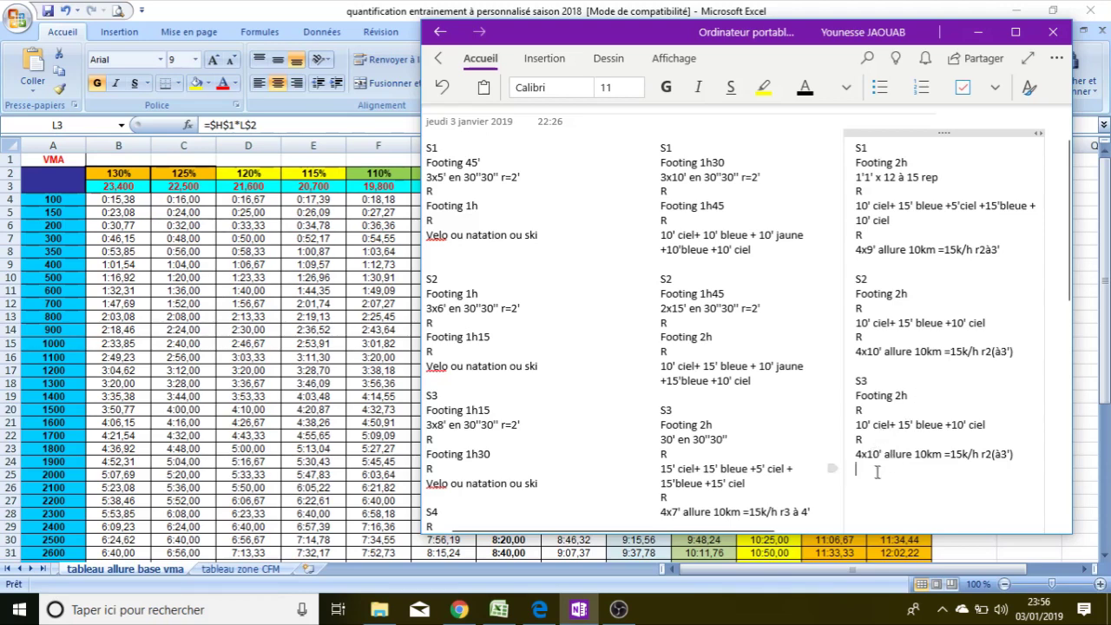
Step: Move the third column's S3 10km pace session above the zone session, on its own line and followed by an R line
click(873, 468)
drag(1019, 455, 857, 460)
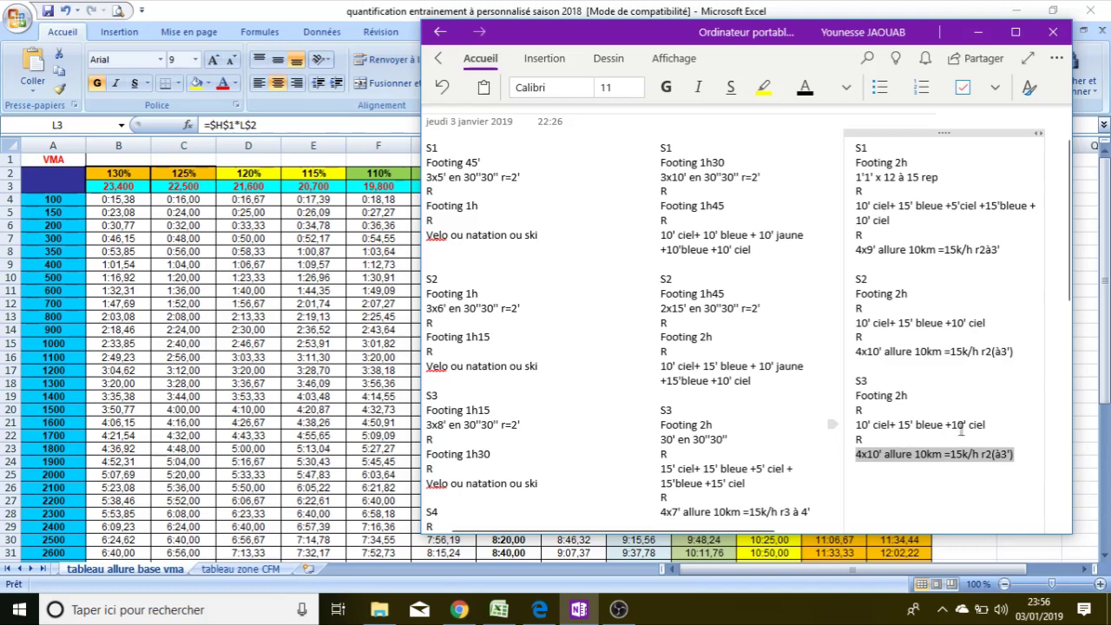
drag(902, 462, 881, 421)
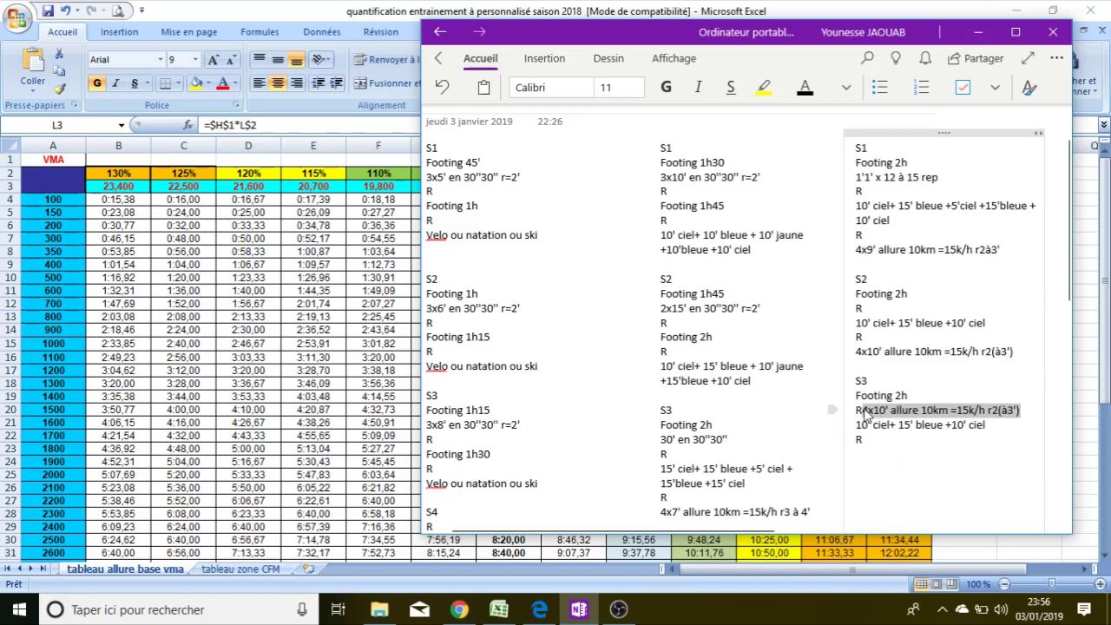
click(860, 411)
key(Return)
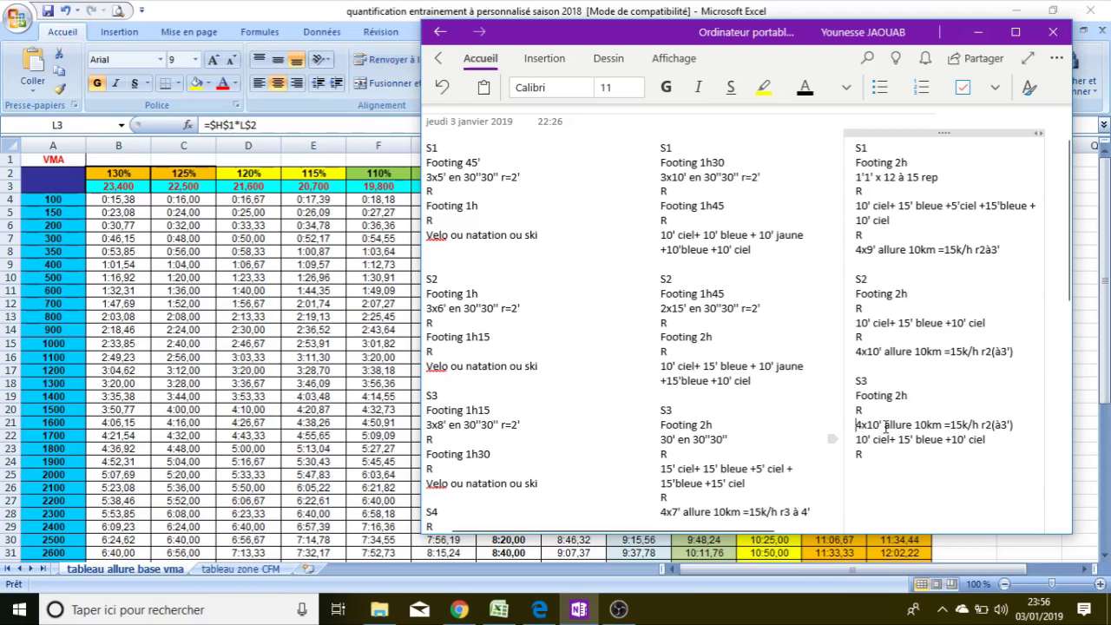
click(1022, 426)
key(Return)
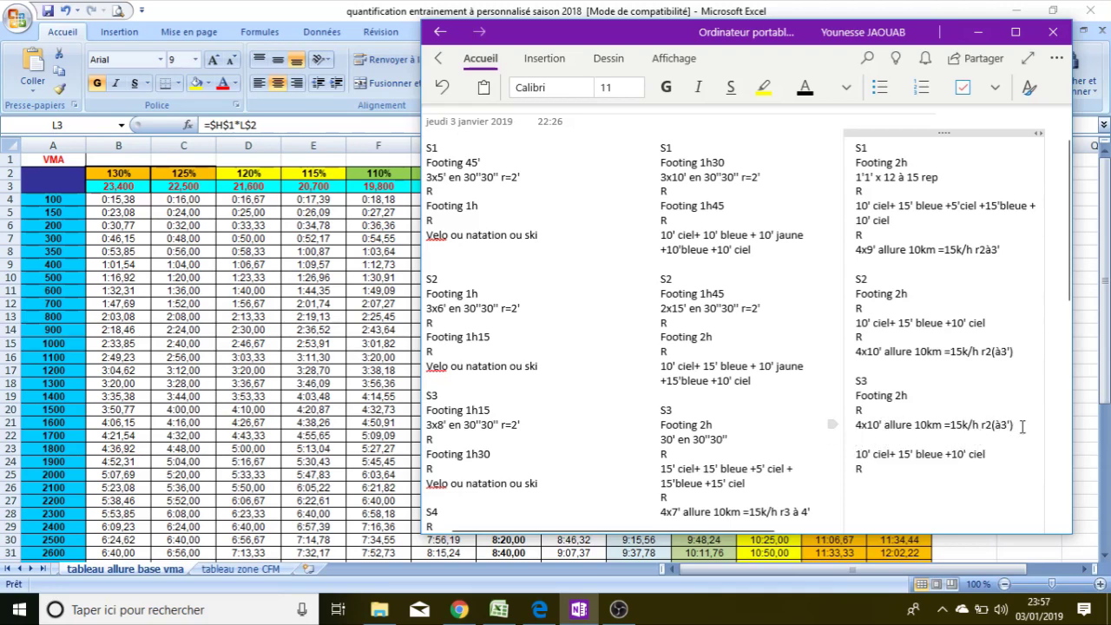
text(R)
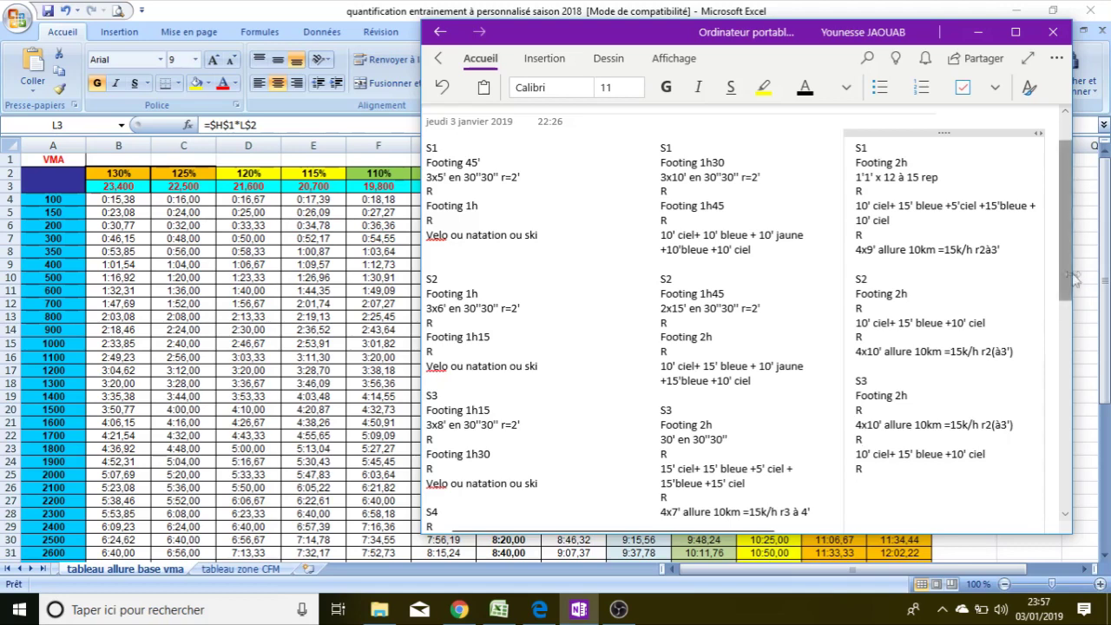
Step: Change the S3 pace session to "20' allure 10km =15k/h" without recovery and add "Footing 45'" as the third column's last S3 session
click(869, 424)
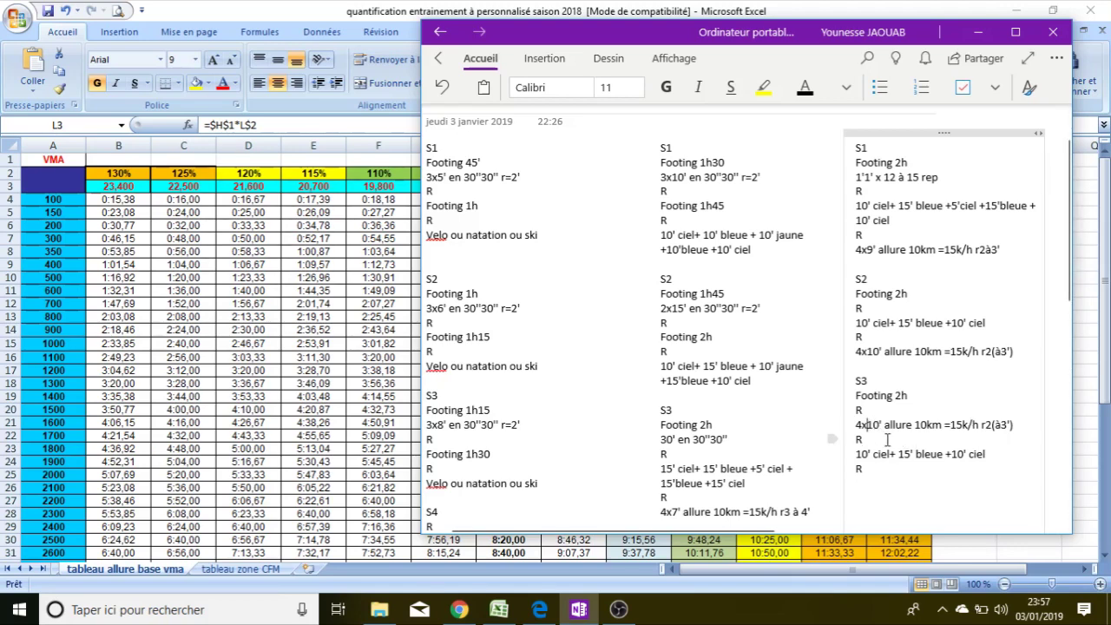
key(BackSpace)
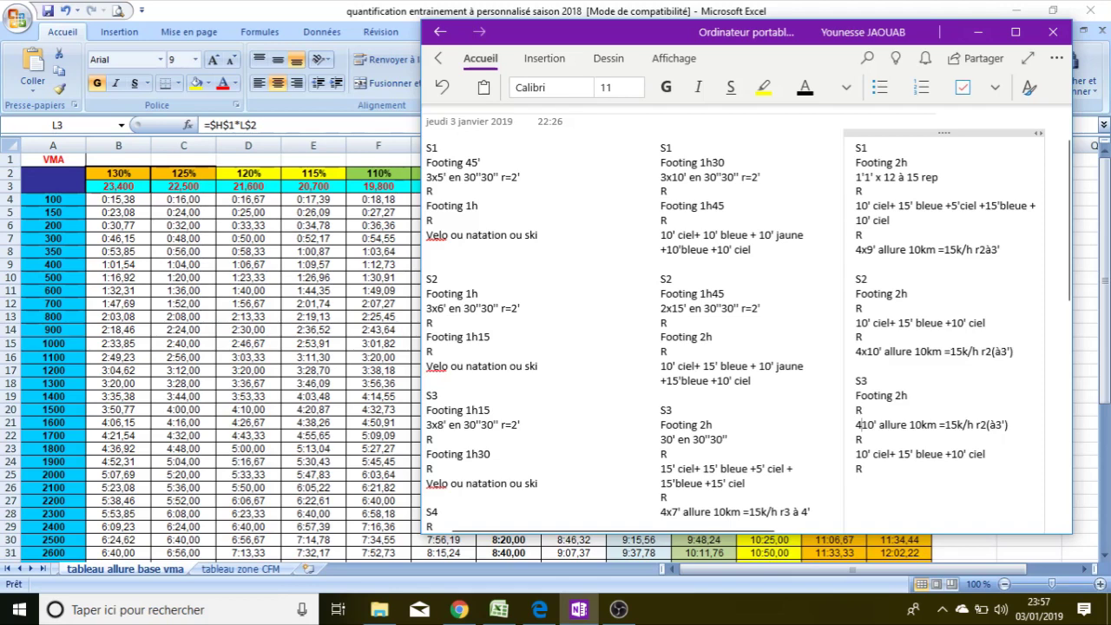
key(BackSpace)
key(Delete)
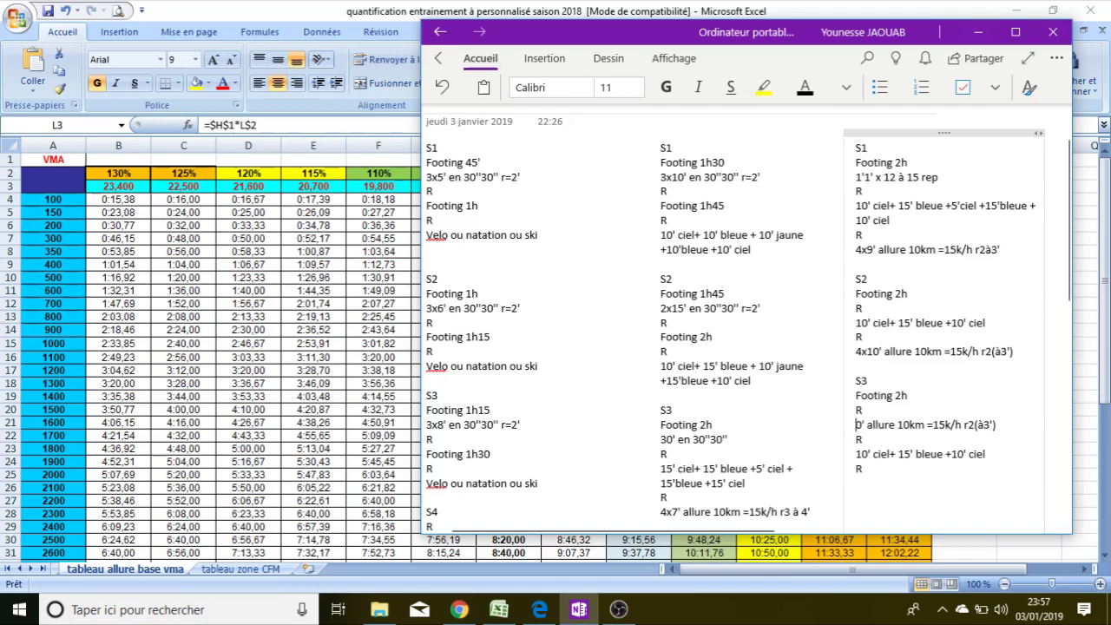
text(2)
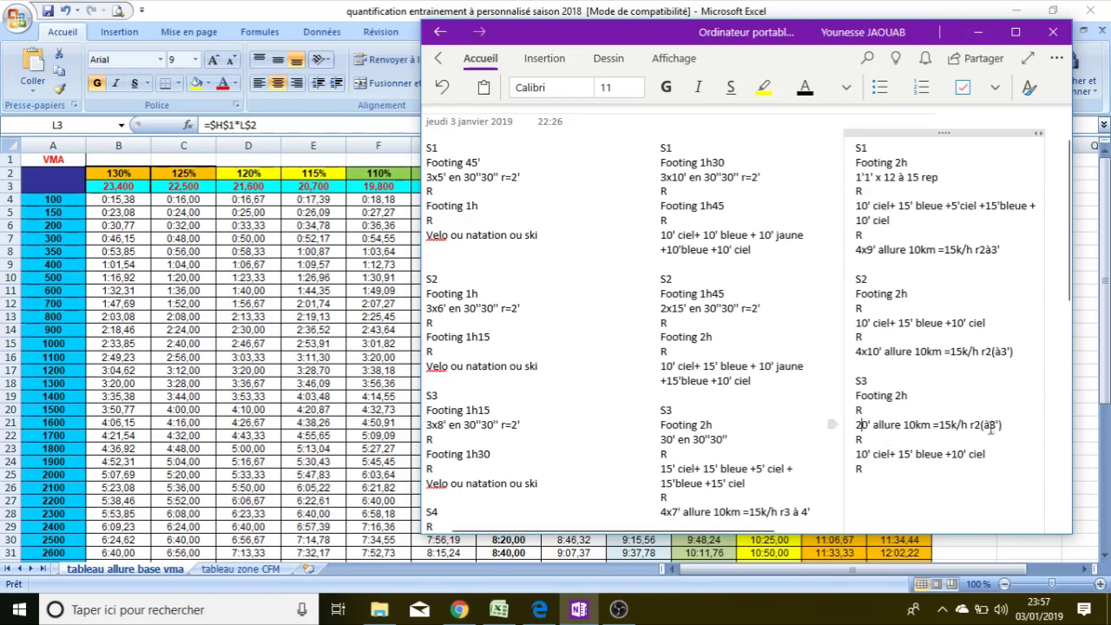
drag(970, 424, 1004, 424)
key(BackSpace)
text(foot)
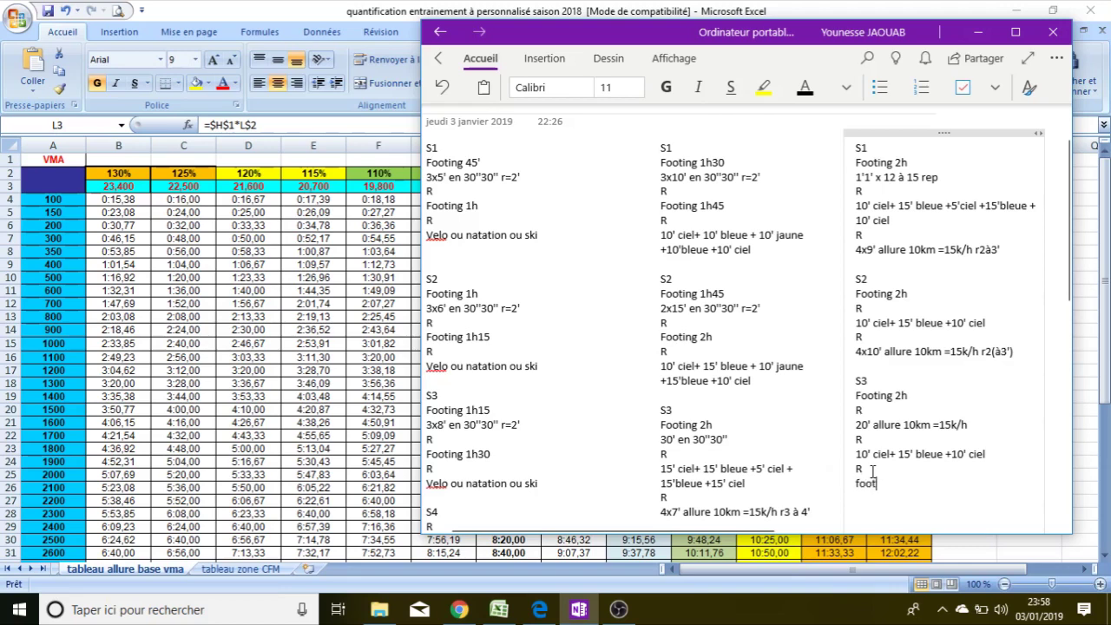
text(ing 45)
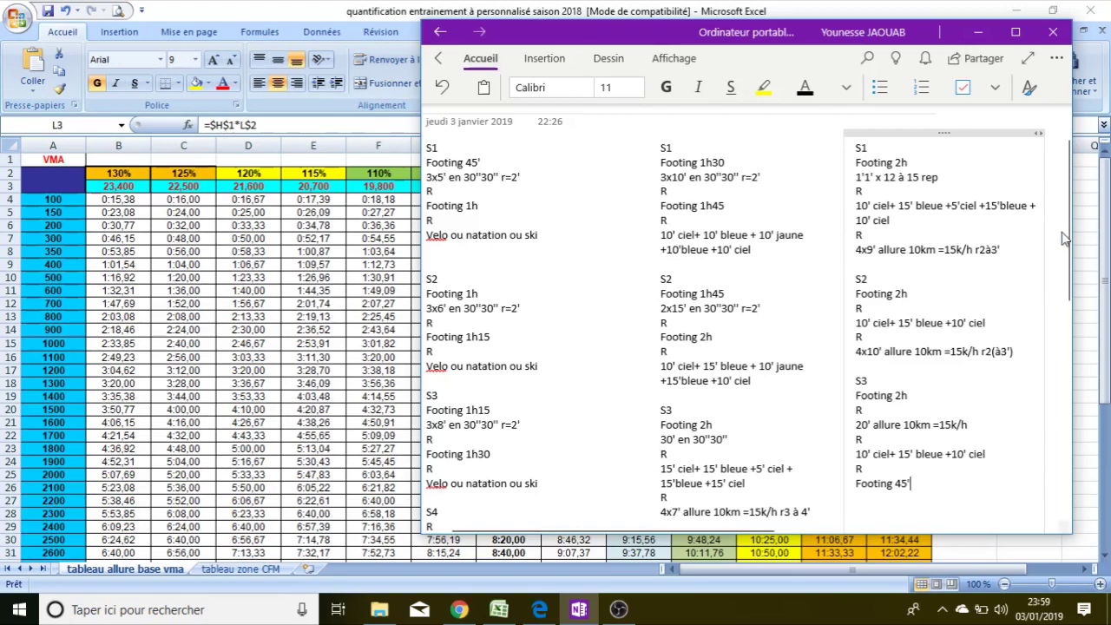
Step: Remove the extra blank lines between the third column's S3 sessions and its S4 heading
scroll(1074, 230, down, 1)
scroll(1073, 229, down, 3)
scroll(1016, 317, right, 1)
click(839, 432)
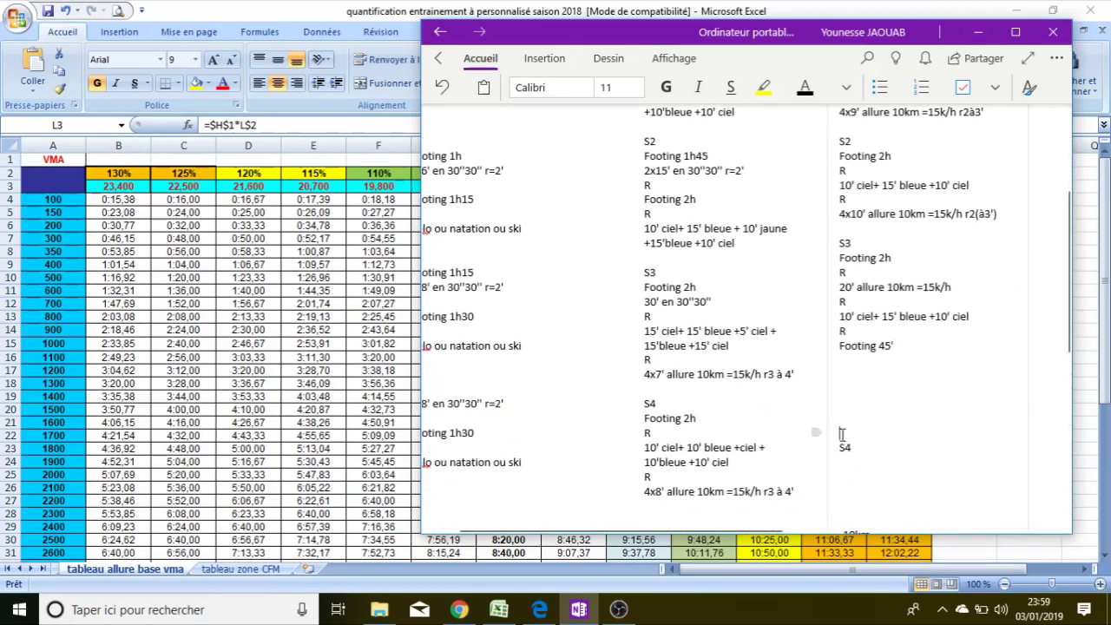
key(BackSpace)
key(BackSpace)
key(BackSpace)
key(BackSpace)
key(BackSpace)
Step: Write "Footing 1h" and "2x8' en 30''30'' souplesse" on separate lines under the third column's S4 heading
click(864, 382)
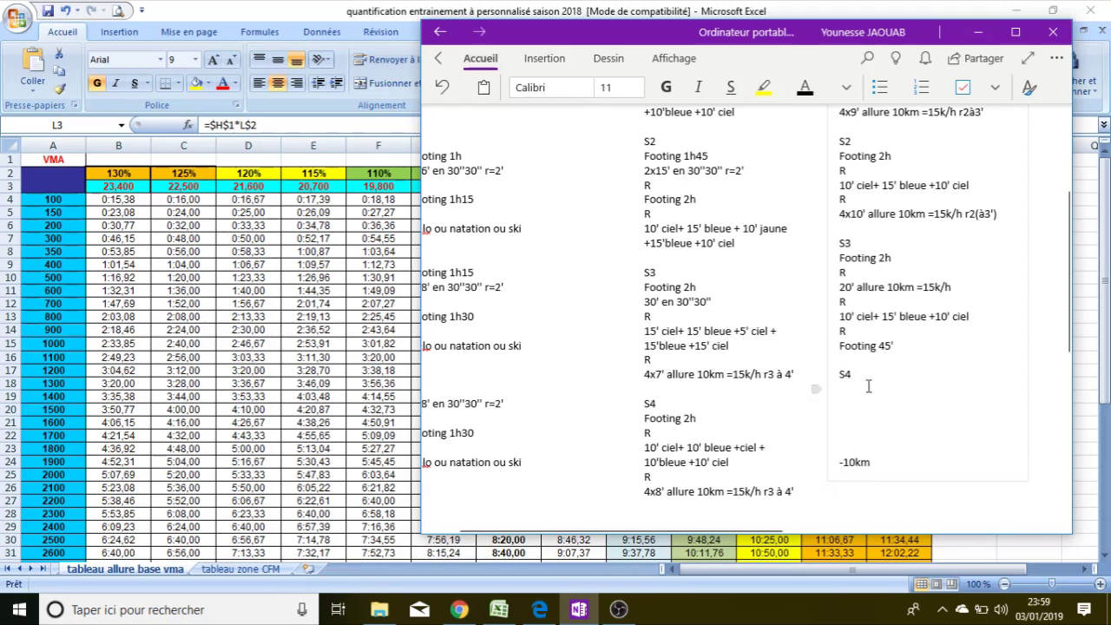
key(Return)
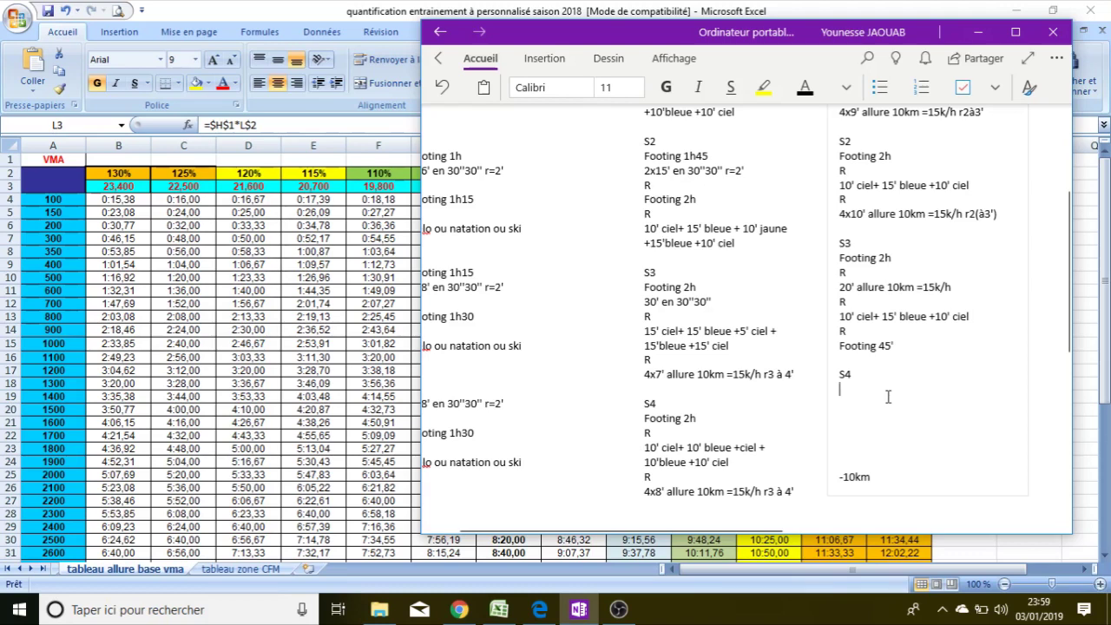
text(x)
key(BackSpace)
text(2)
key(BackSpace)
key(BackSpace)
text(footinh)
key(BackSpace)
text(g 1h)
key(Return)
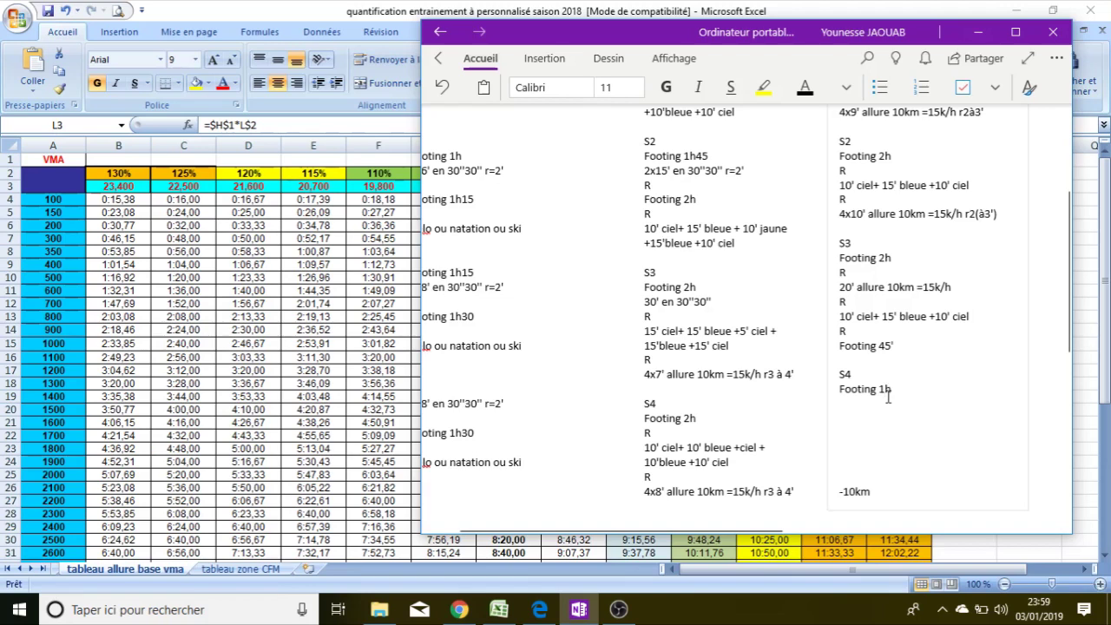
text(2x8' en 30''30'' souplesse )
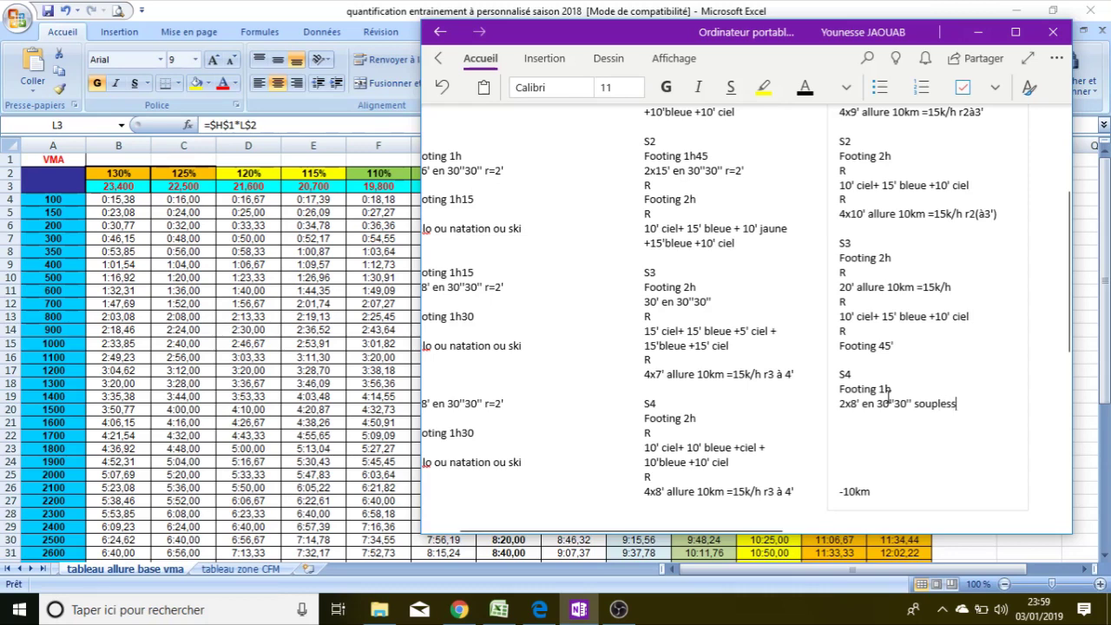
Step: Complete the third column's S4 interval line with "course" and remove the extra blank lines and the dash before "10km"
text(course)
key(Return)
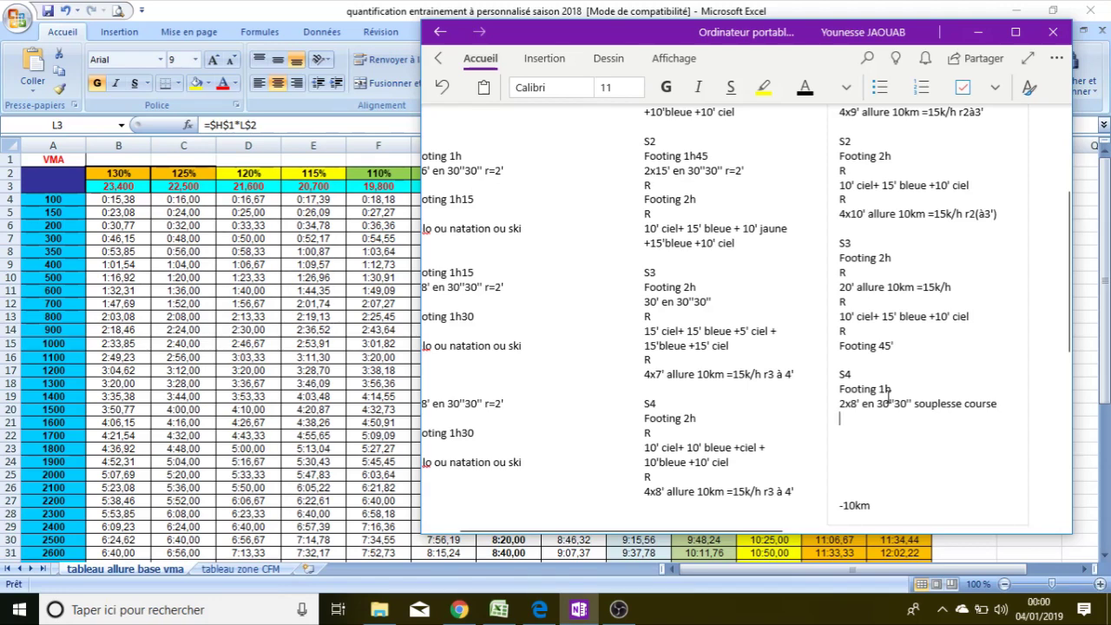
click(845, 504)
key(BackSpace)
key(BackSpace)
key(BackSpace)
key(BackSpace)
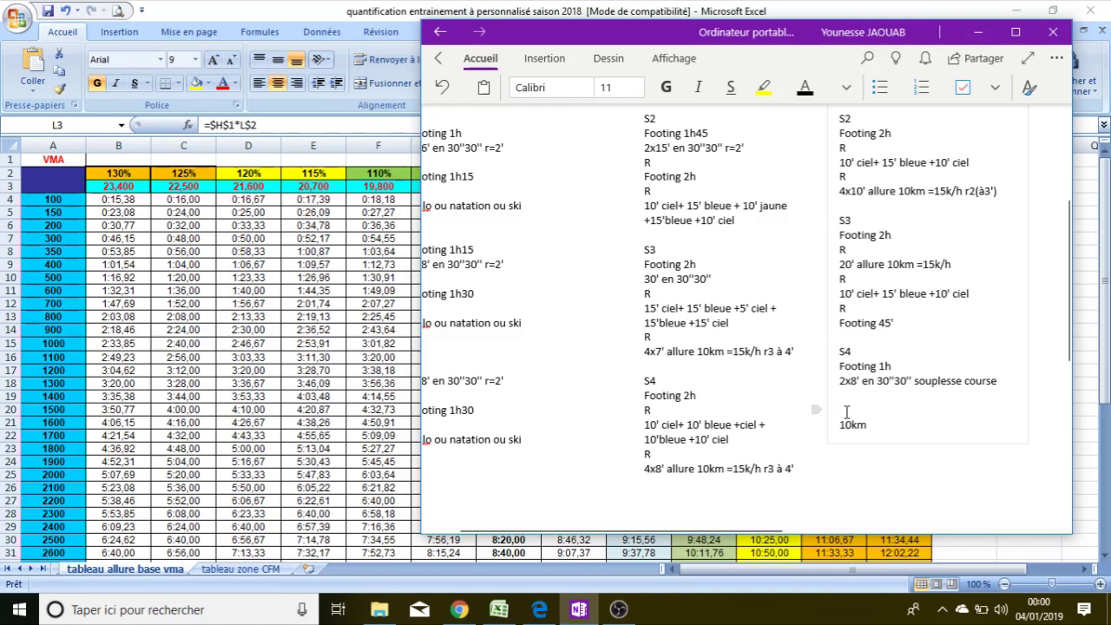
Step: Above "10km", write "Avant-veille repos" followed by "Veille : footing 20' et 6 lignes droites" on separate lines
text(Veille : footing 20' et 6 ligne)
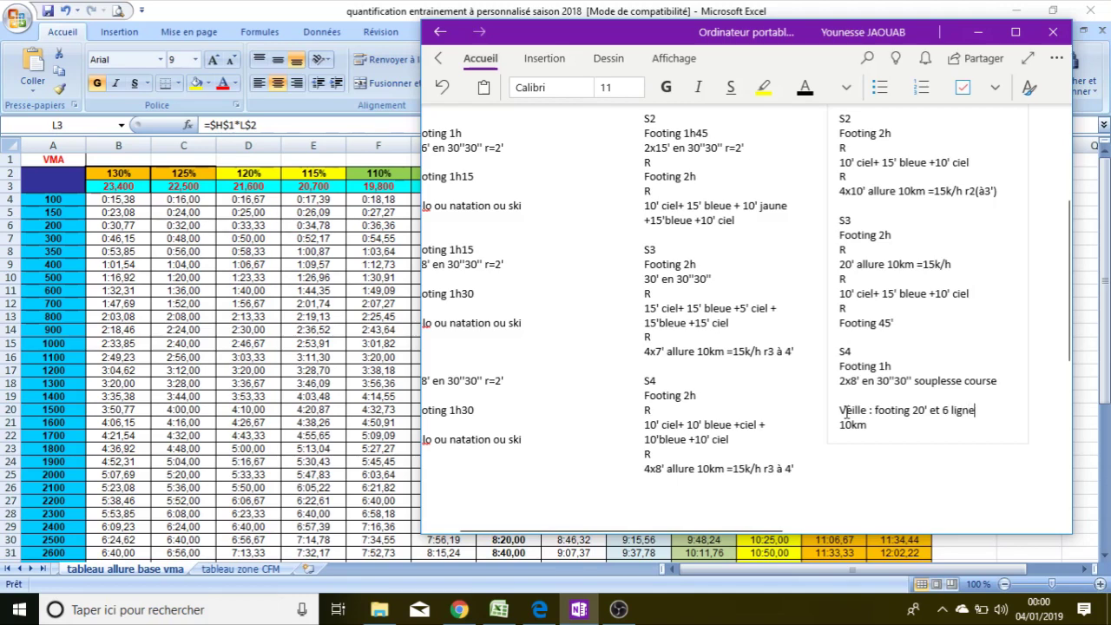
text(s droites)
click(849, 395)
text(Avant v)
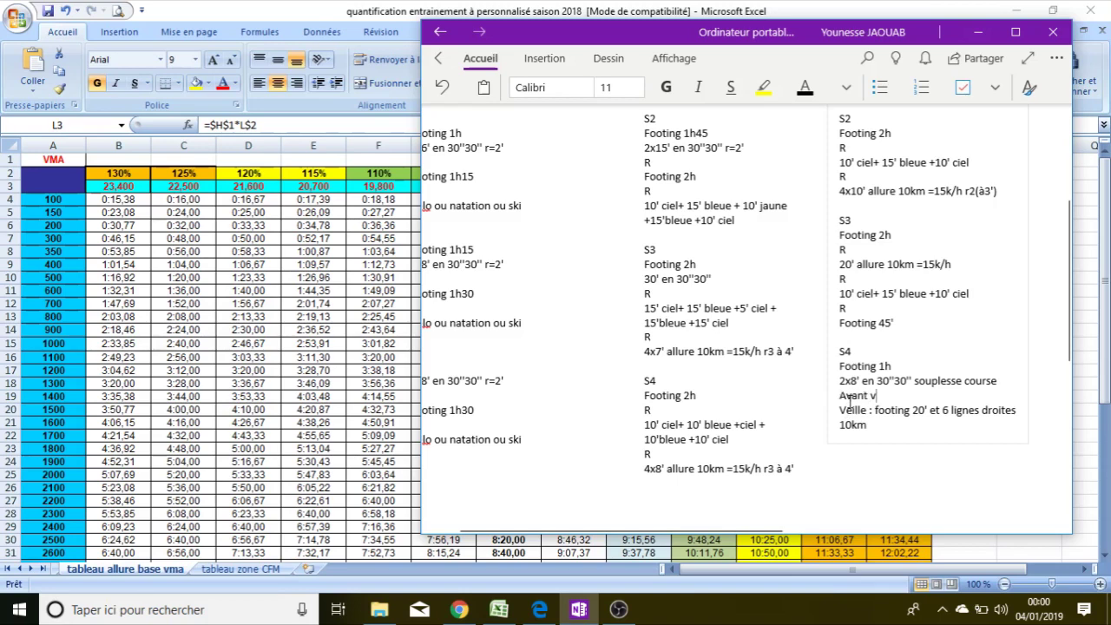
key(BackSpace)
key(BackSpace)
text(-veille repos)
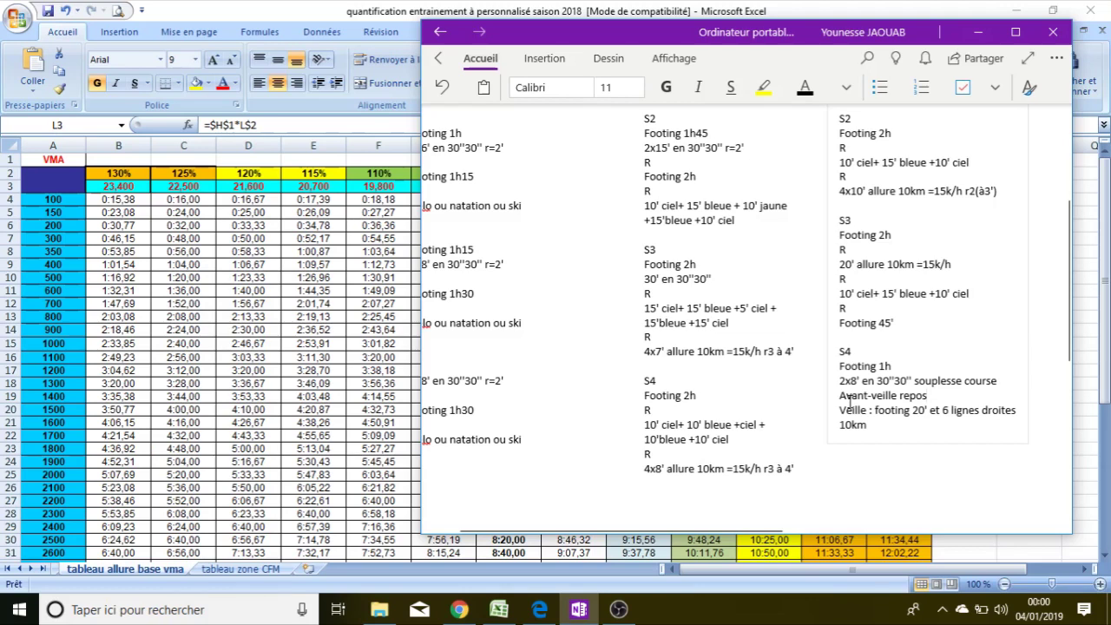
Step: Insert an "r" line between "Footing 1h" and the 2x8' session in the third column's S4 week
click(902, 368)
key(Return)
text(r)
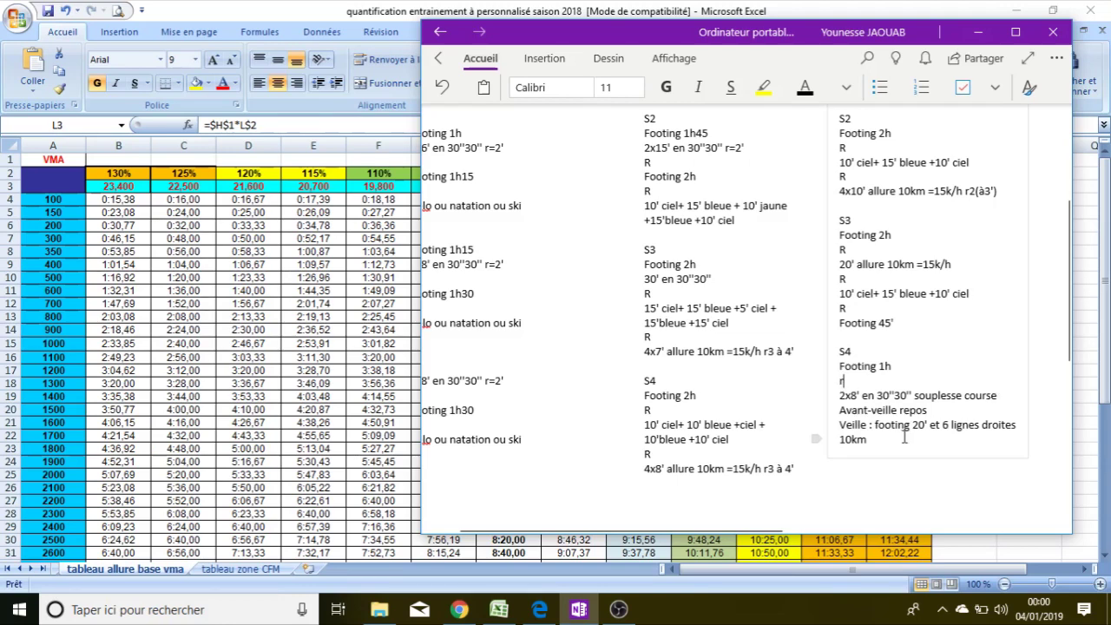
Step: Maximize the notes window and review all three columns of the training plan from S1 to S4
click(1015, 31)
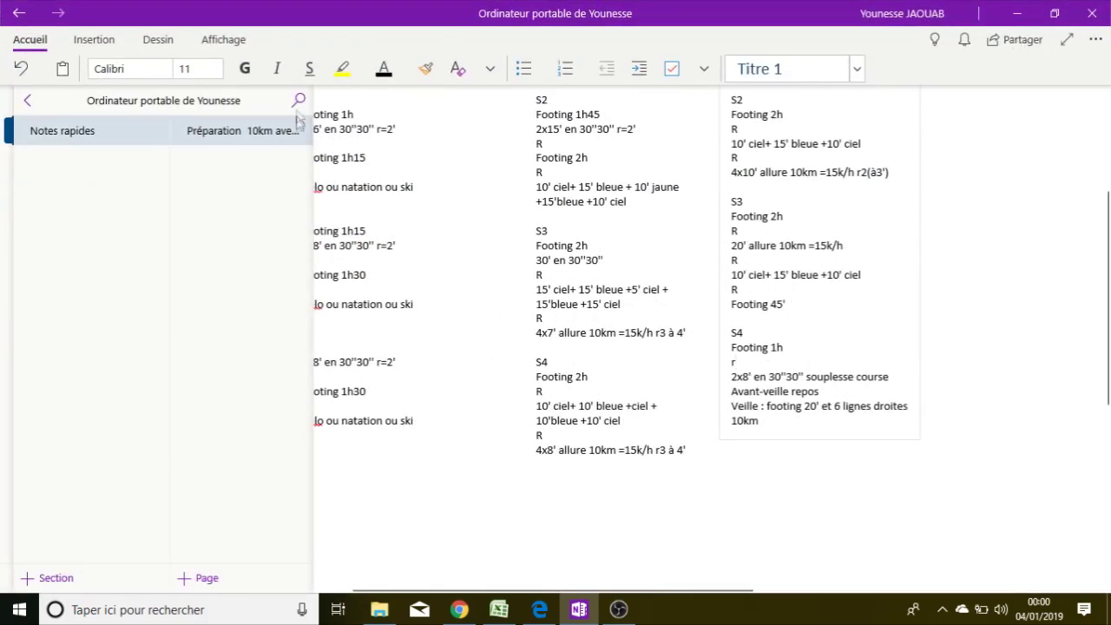
click(28, 101)
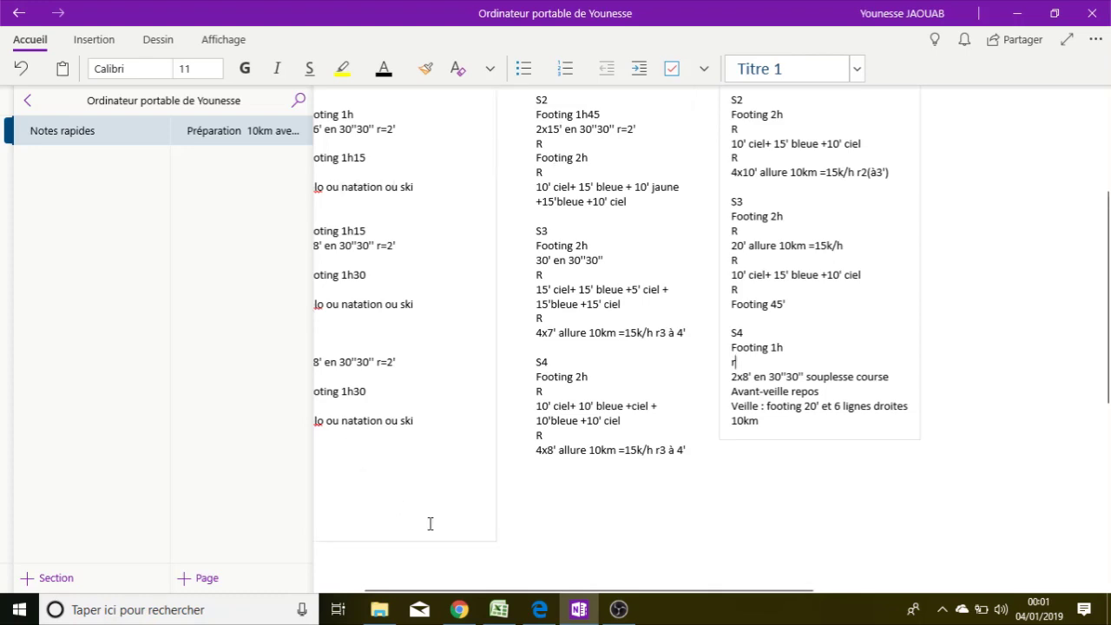
drag(436, 599, 399, 599)
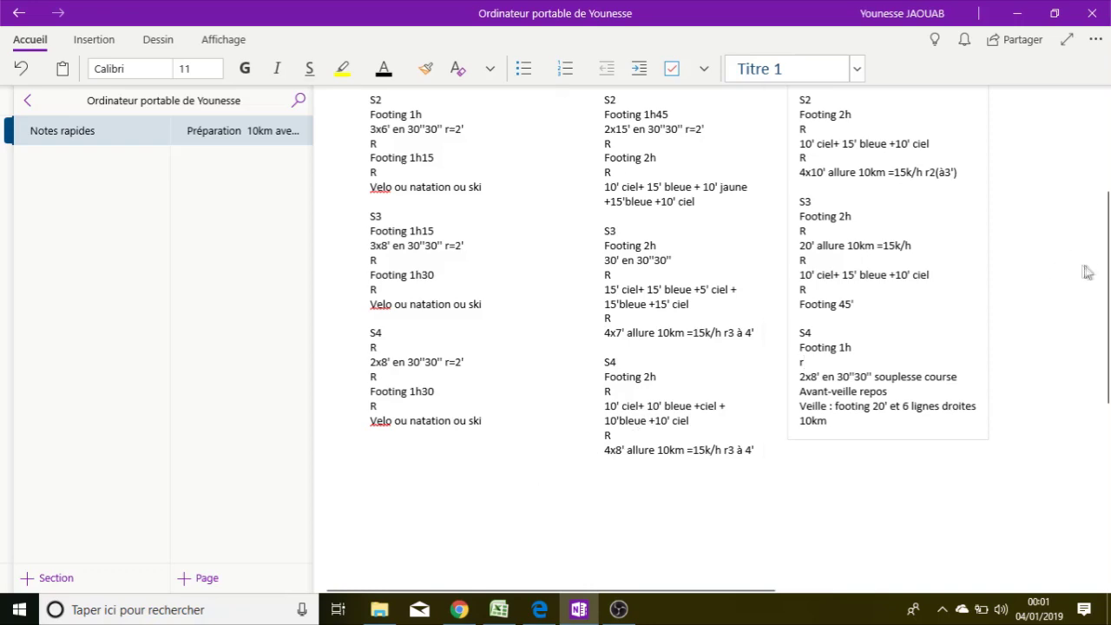
drag(1109, 276, 1109, 226)
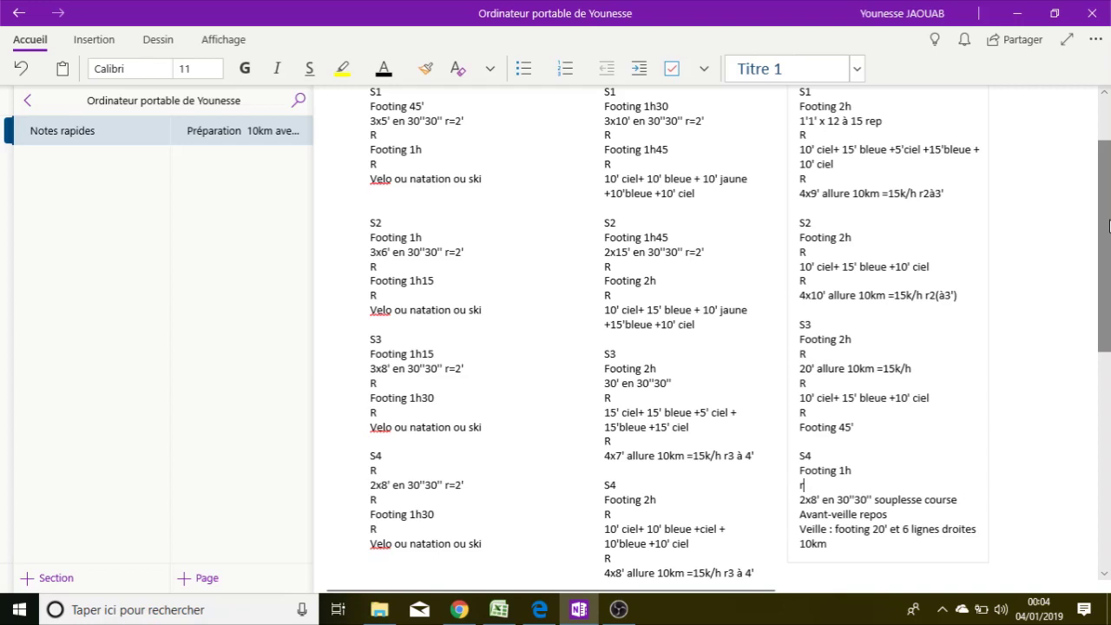
click(1017, 19)
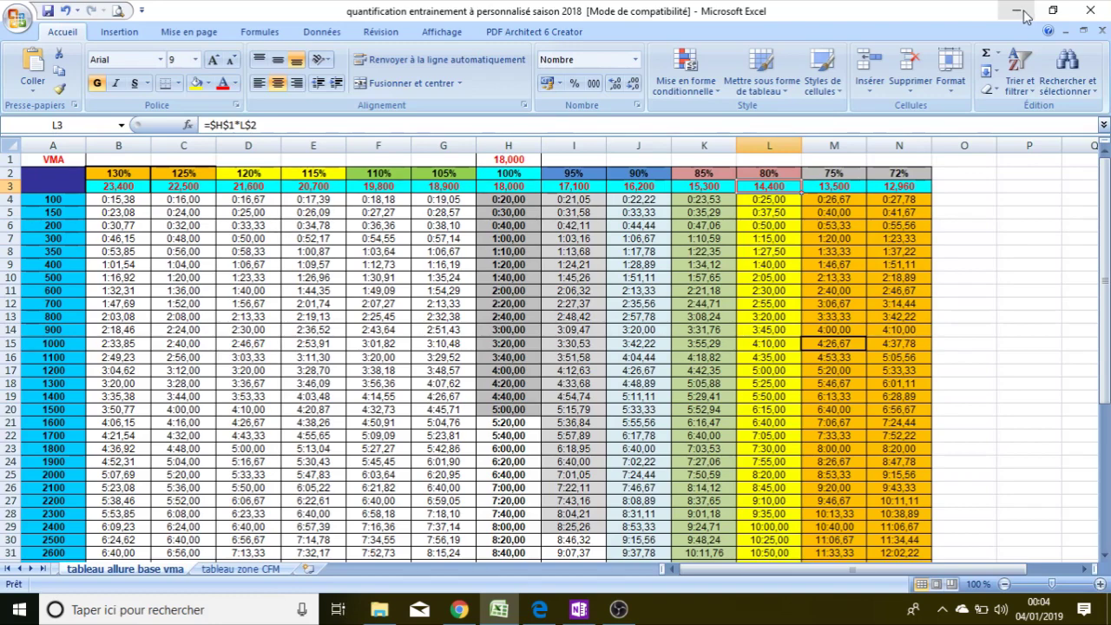
click(619, 610)
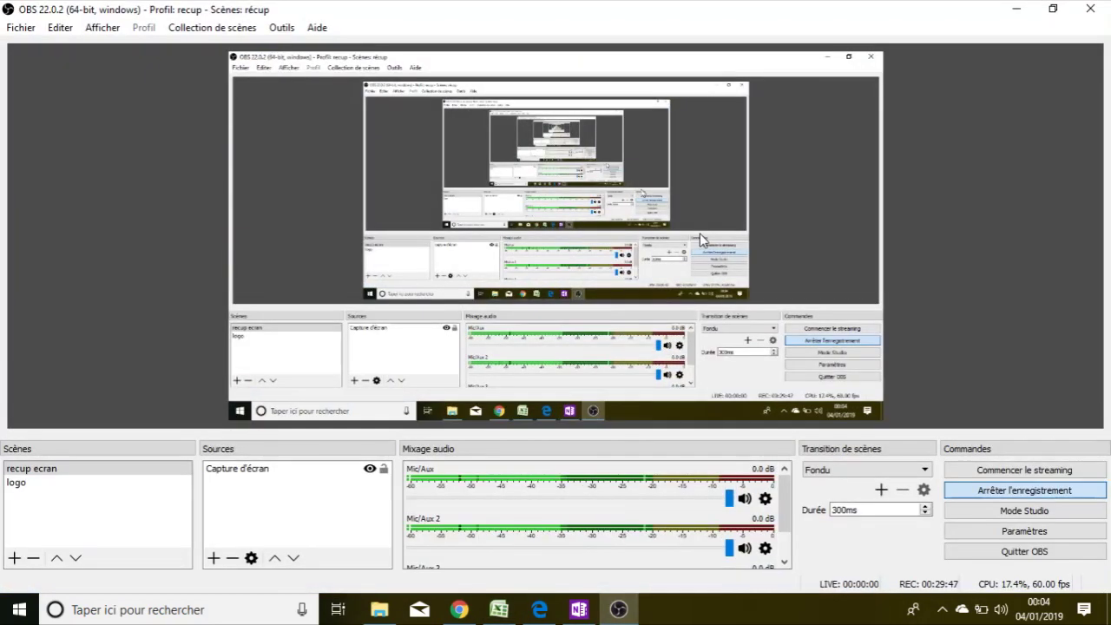